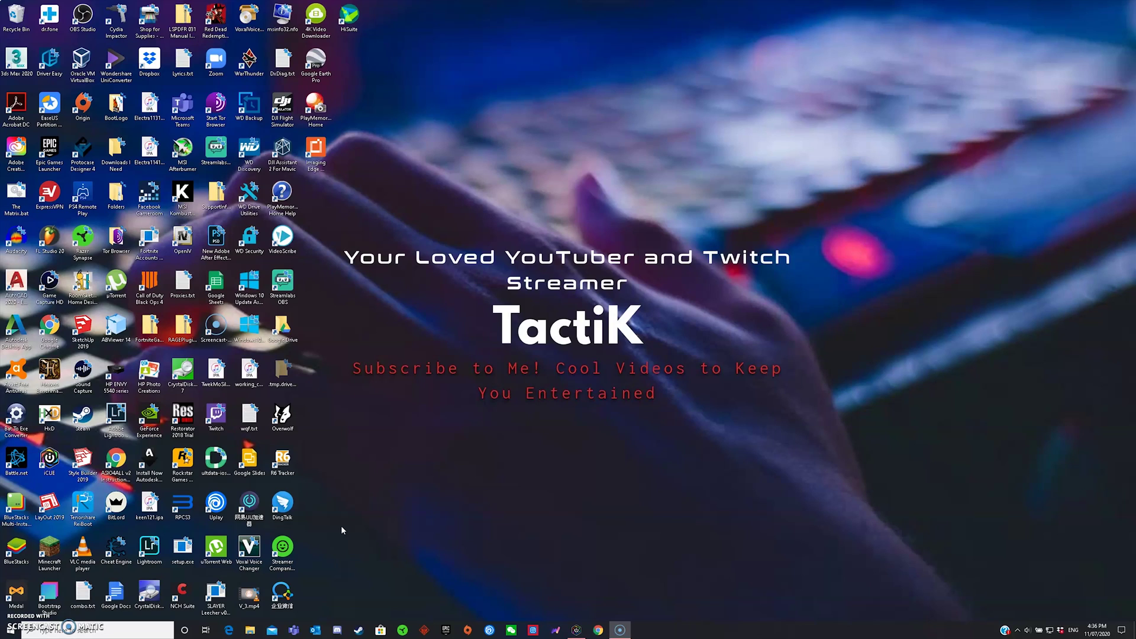
Search the Start menu for 'Premiere Pro' to find Adobe Premiere Pro 2019.
key("super")
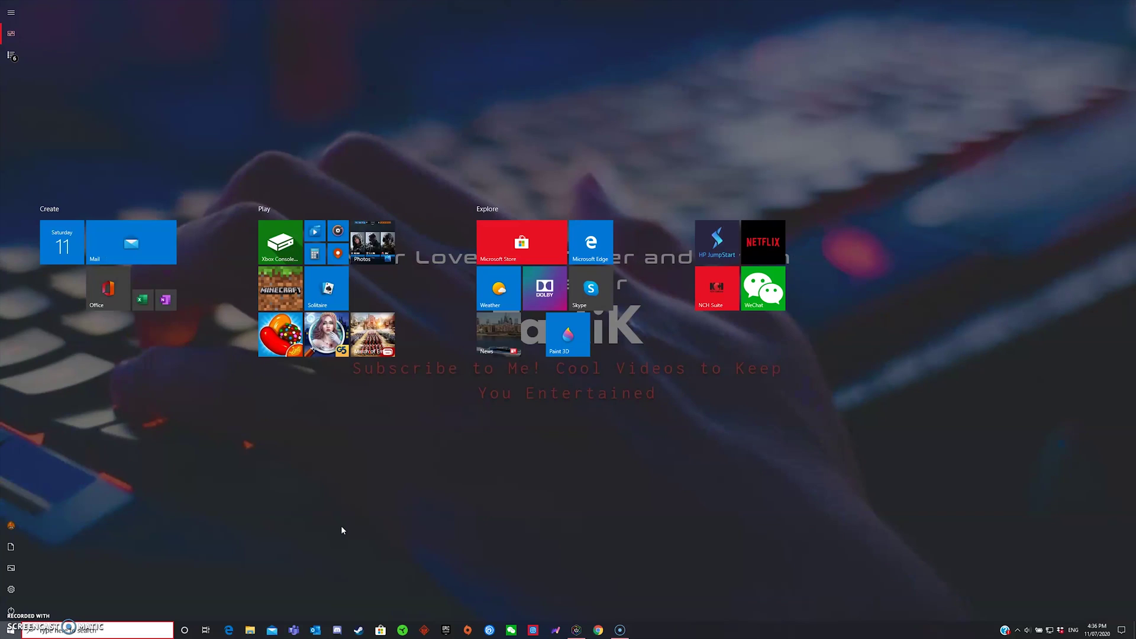
type("Prem")
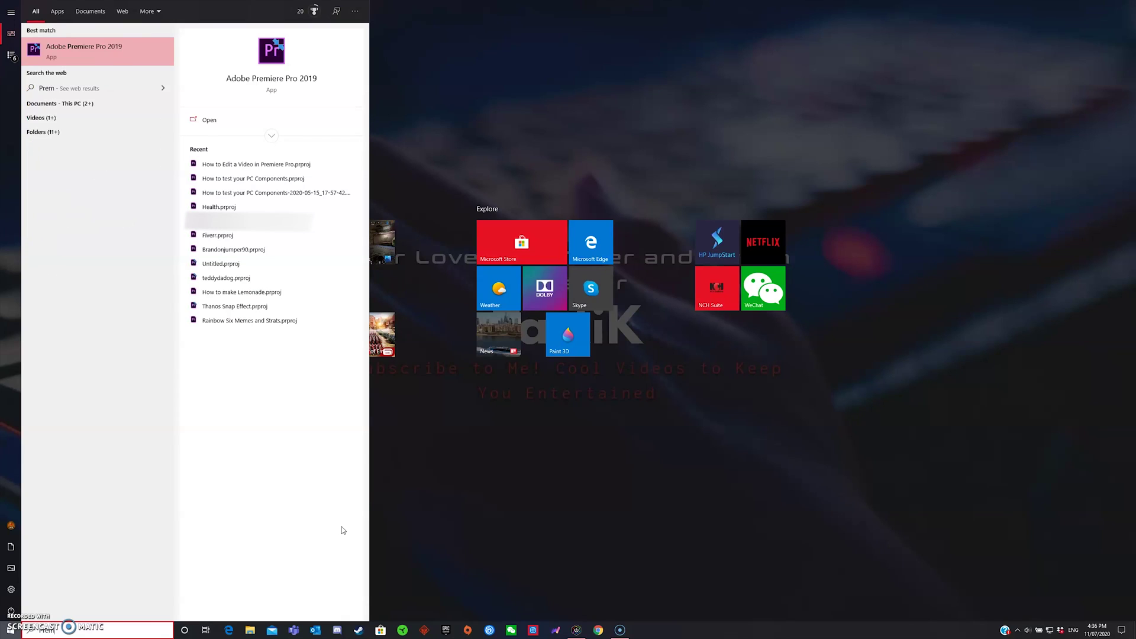
type("iere")
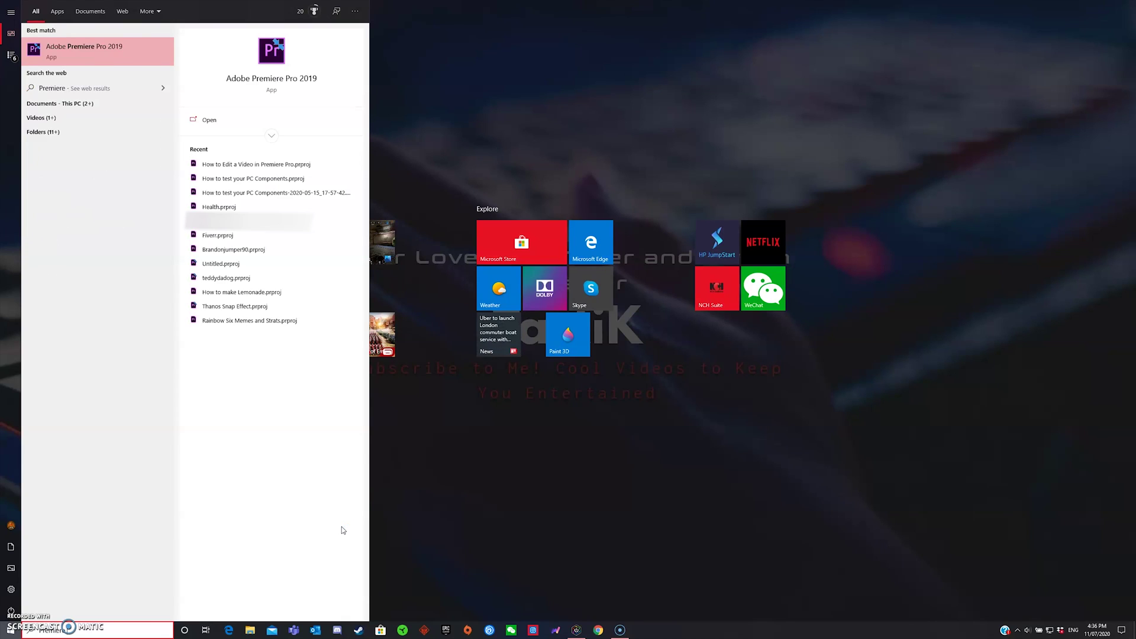
type(" Pro")
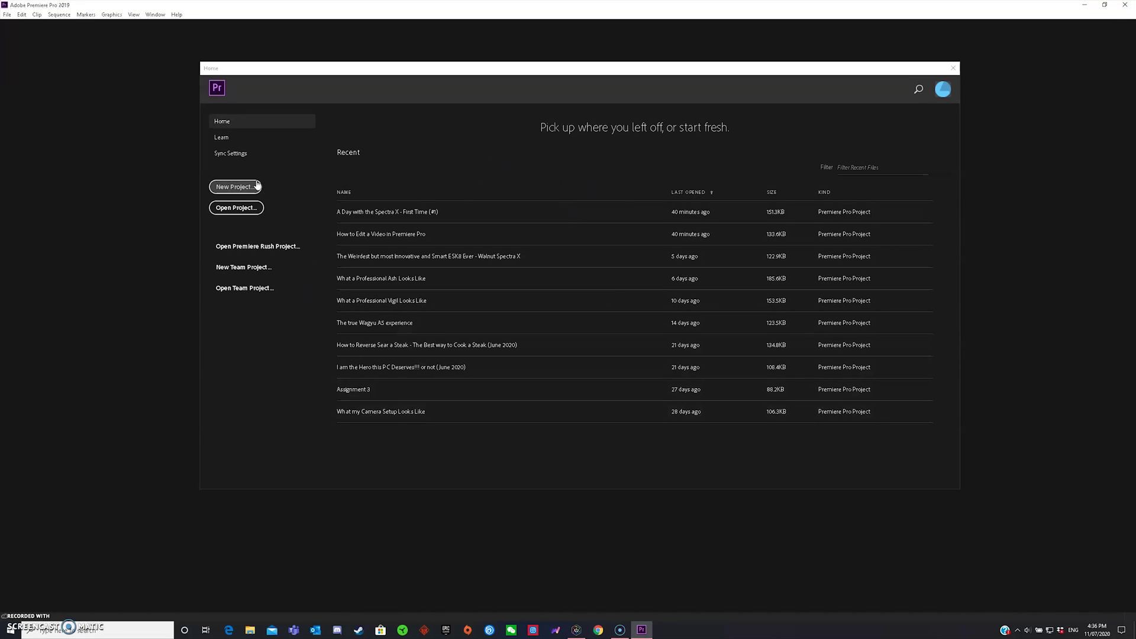
Create the project 'What my Camera Setup Looks Like (Demo)' in G:\Premiere Pro Projects.
left_click(240, 186)
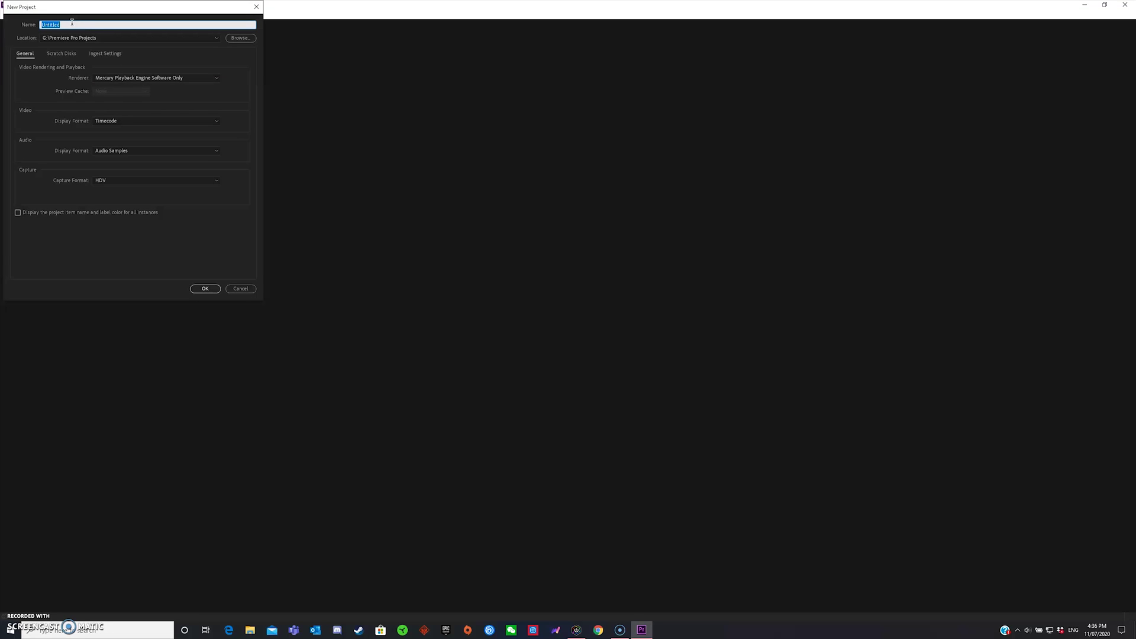
type("Wha")
left_click(74, 40)
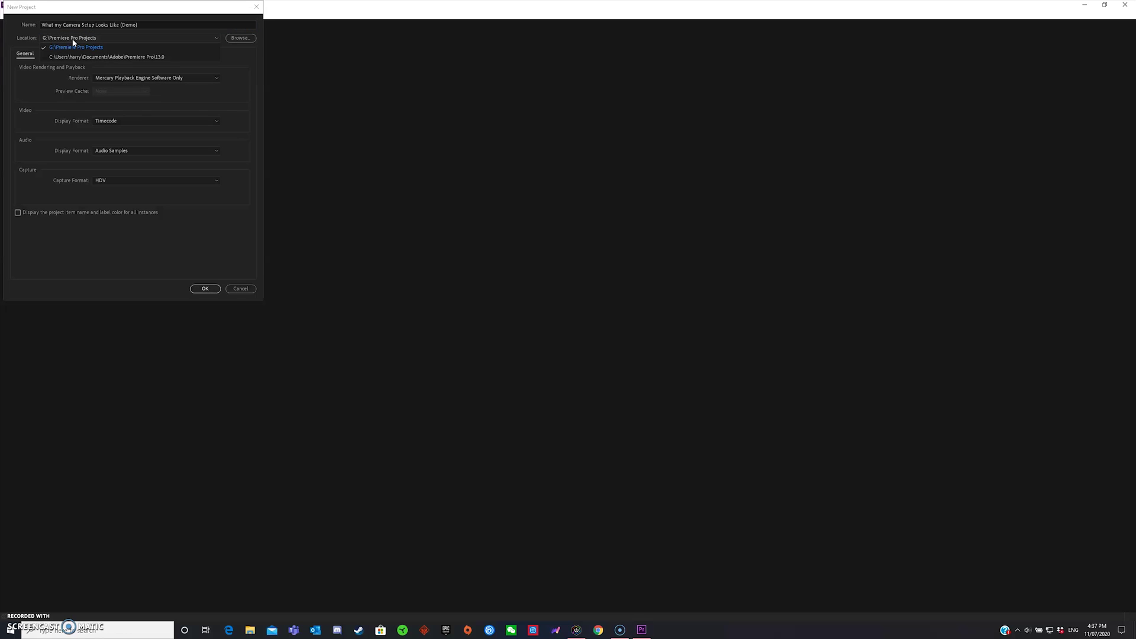
left_click(117, 39)
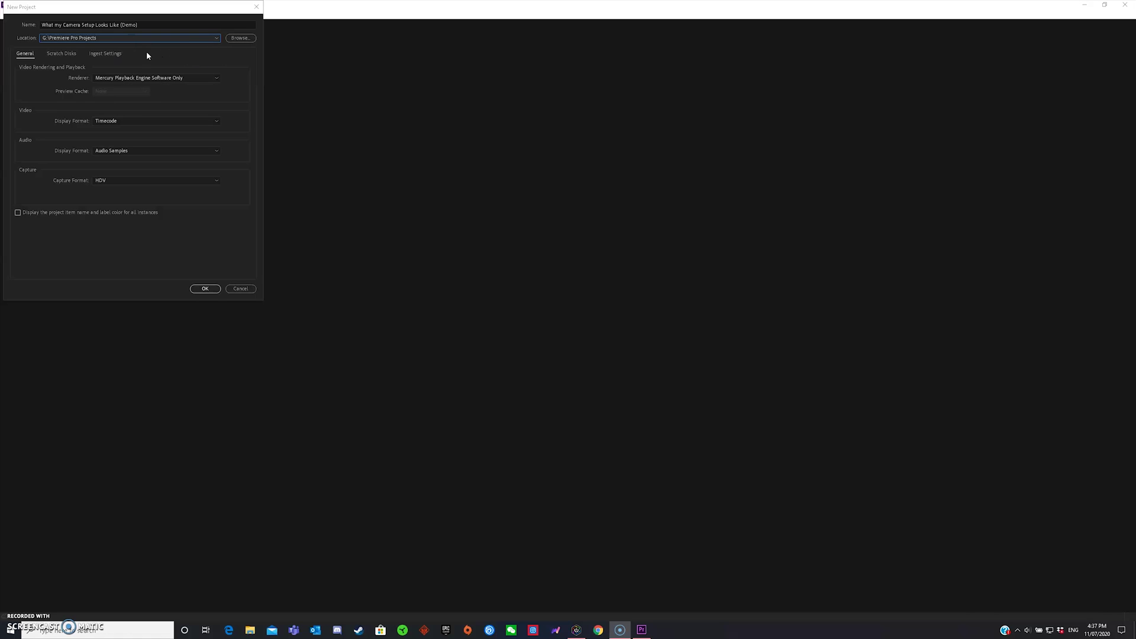
left_click(211, 289)
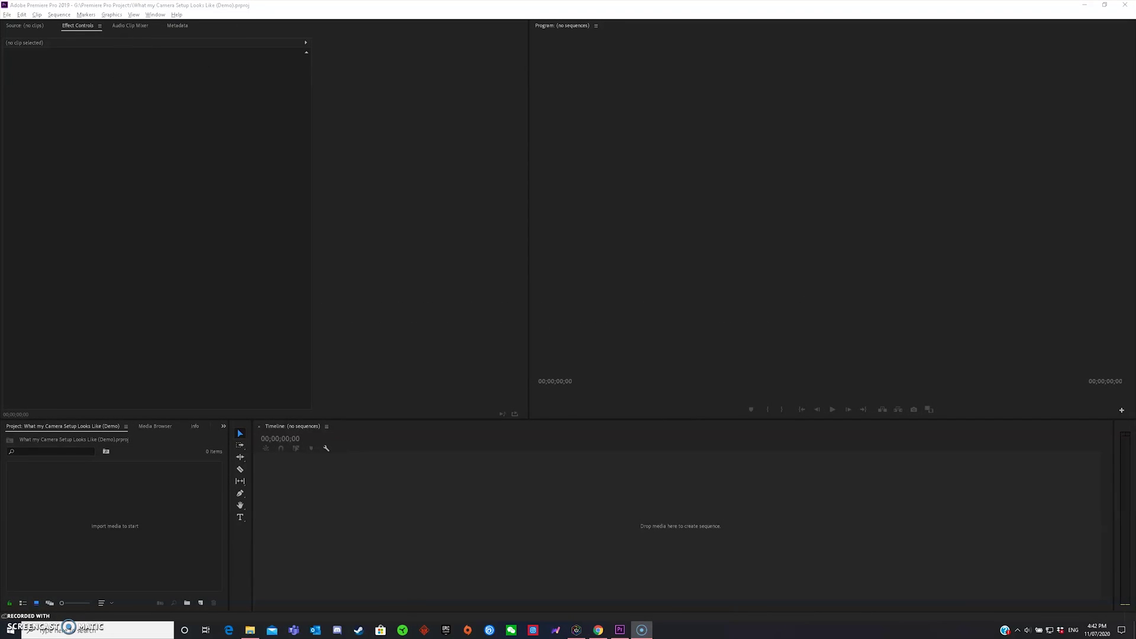
left_click(8, 15)
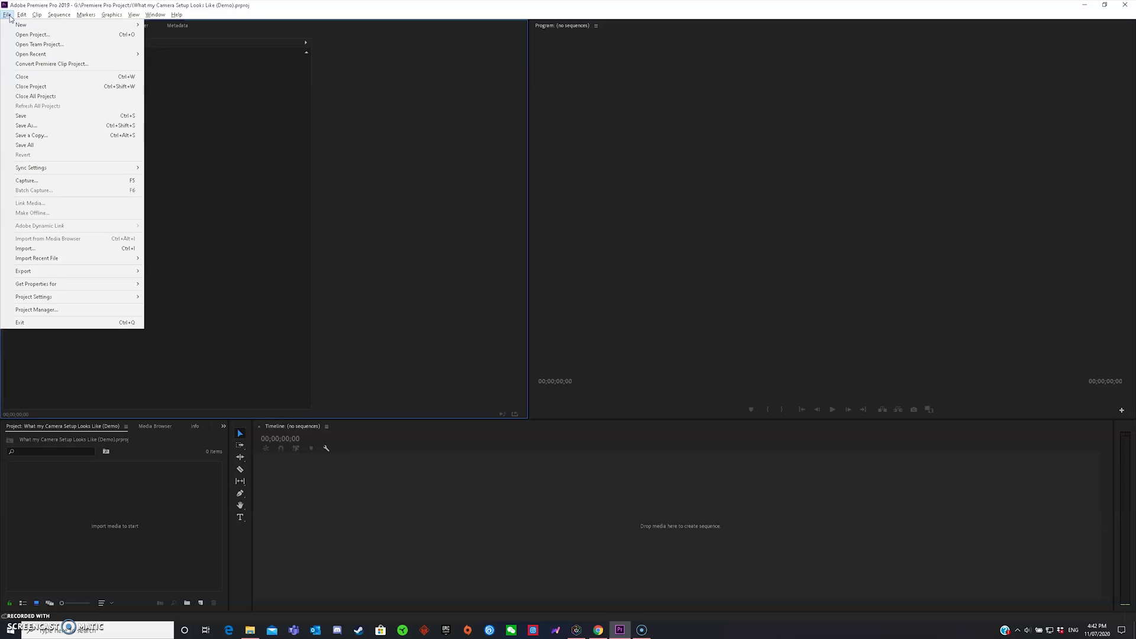
left_click(40, 17)
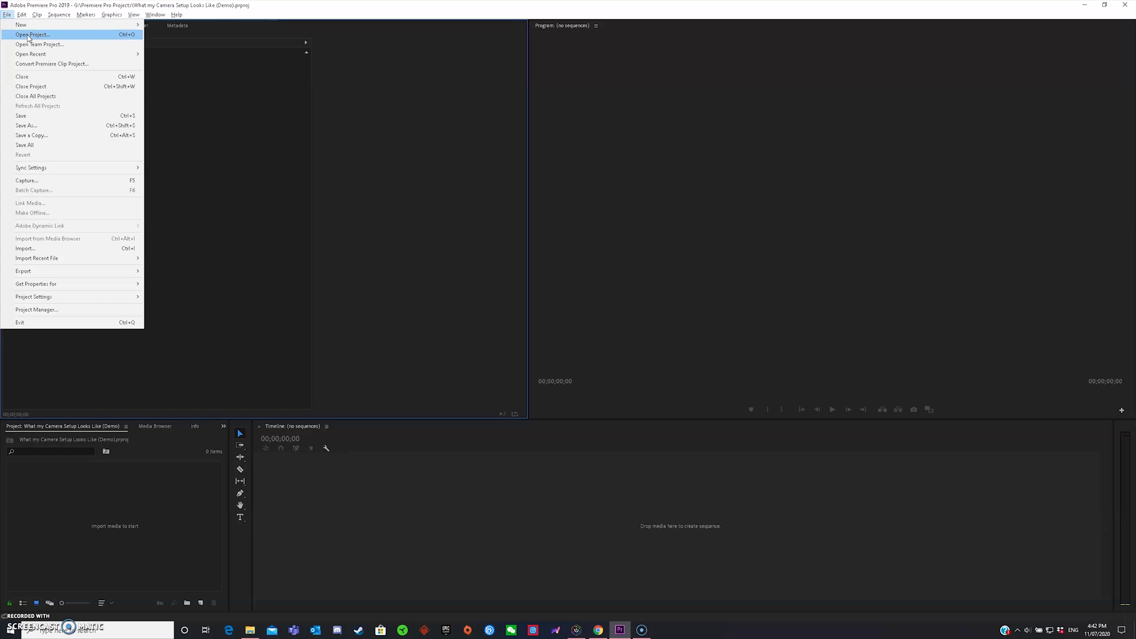
mouse_move(31, 56)
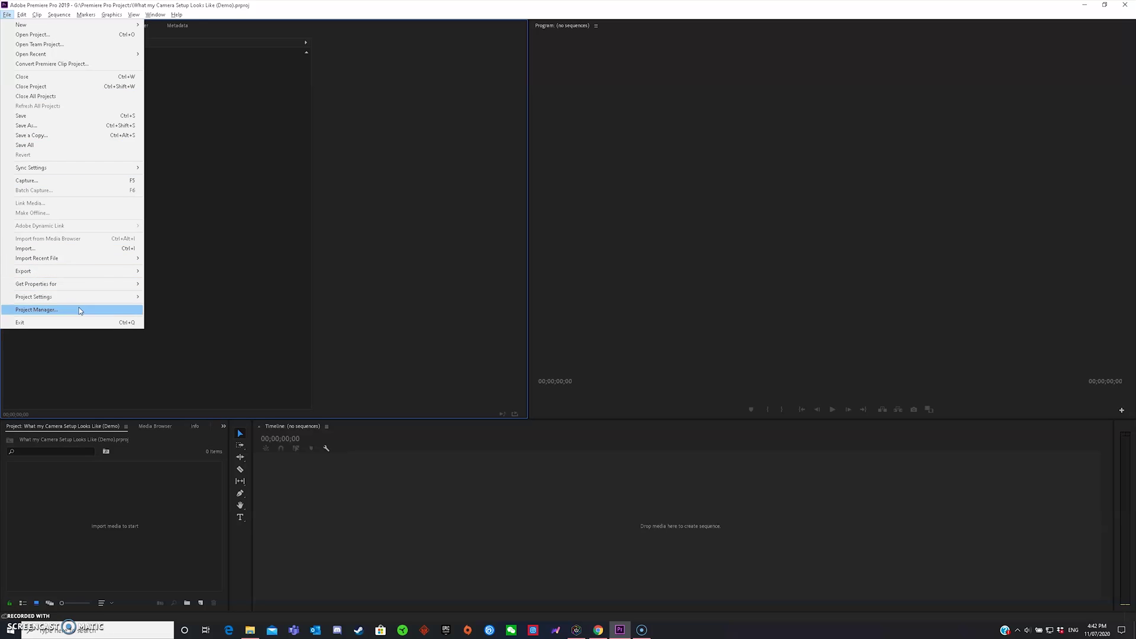
mouse_move(84, 299)
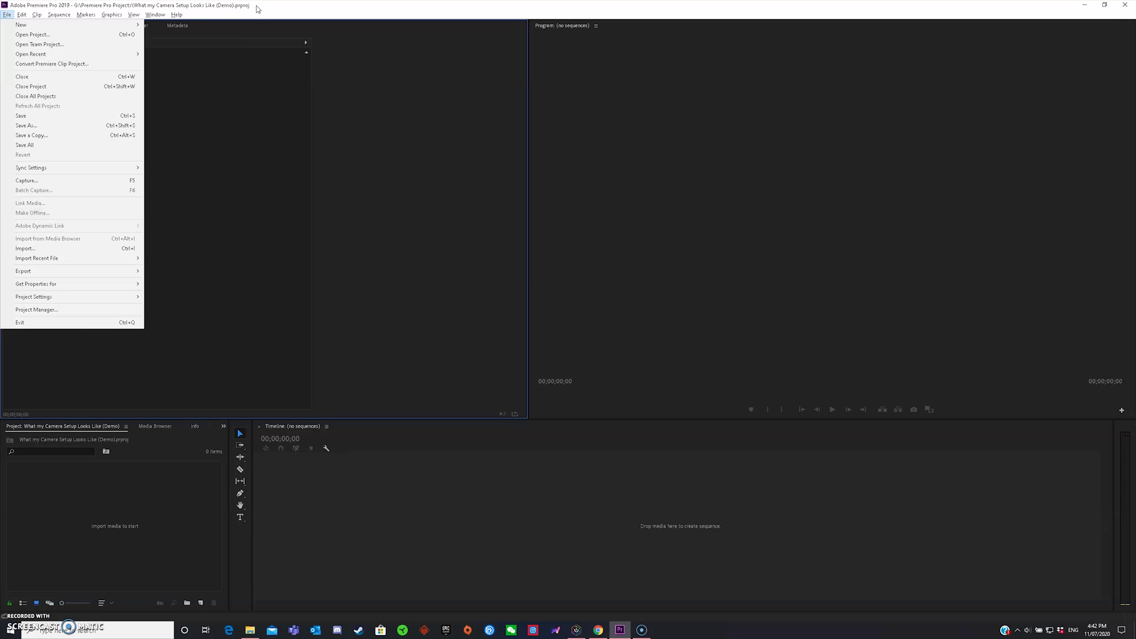
left_click(24, 7)
Look through the Edit and Clip menu commands.
left_click(22, 15)
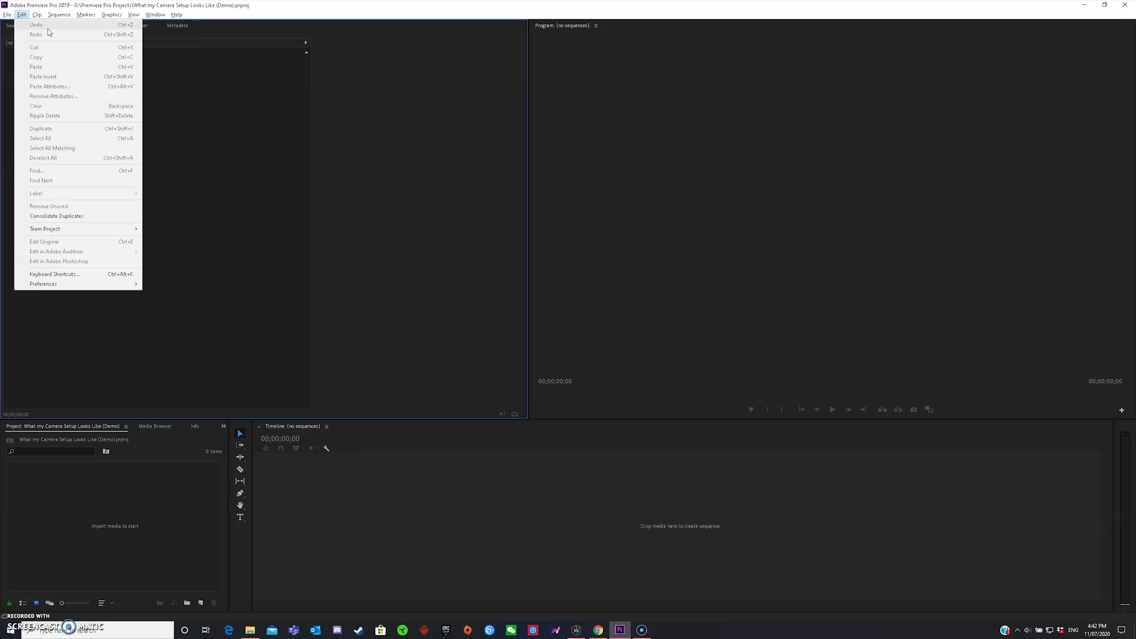
mouse_move(36, 15)
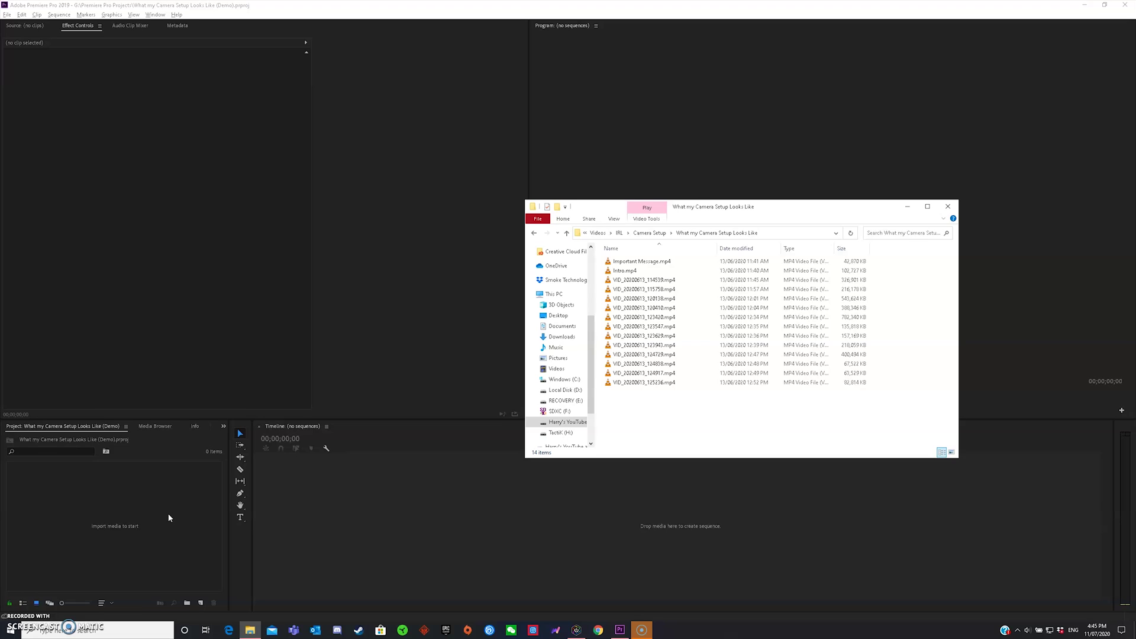
Drag all 14 MP4 clips from the footage folder into the Project panel, then close Explorer.
double_click(102, 520)
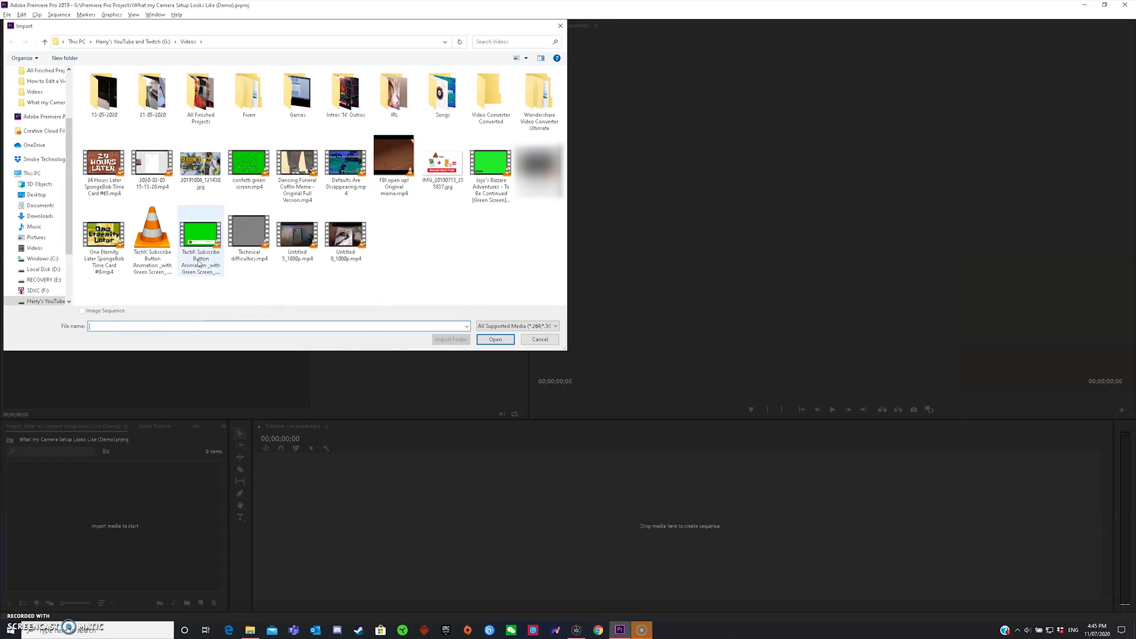
left_click(540, 339)
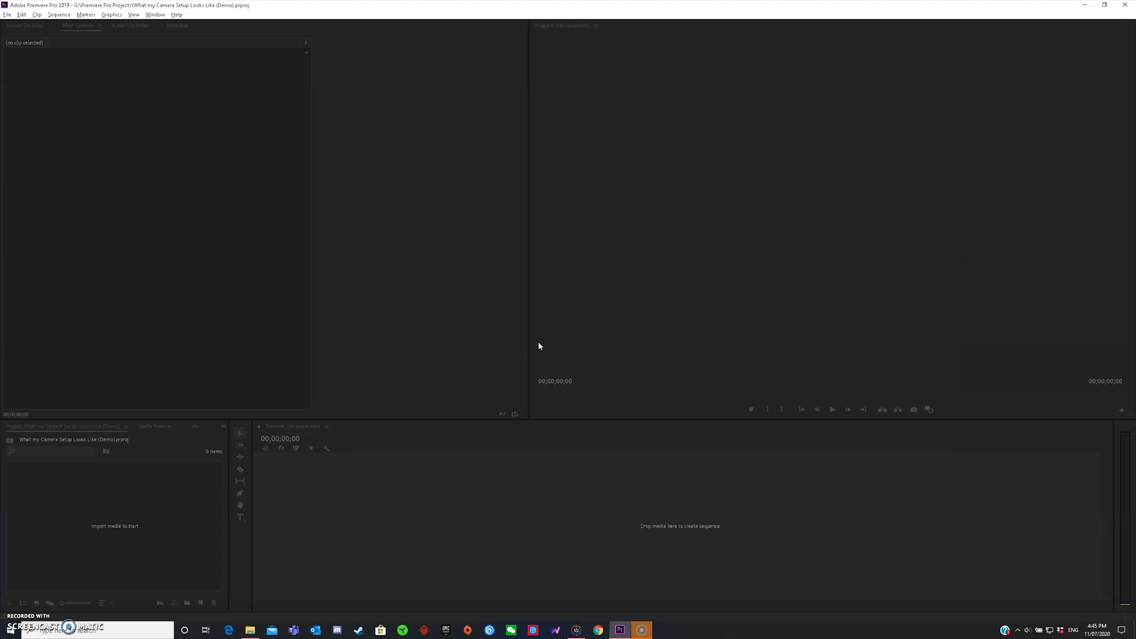
left_click(255, 634)
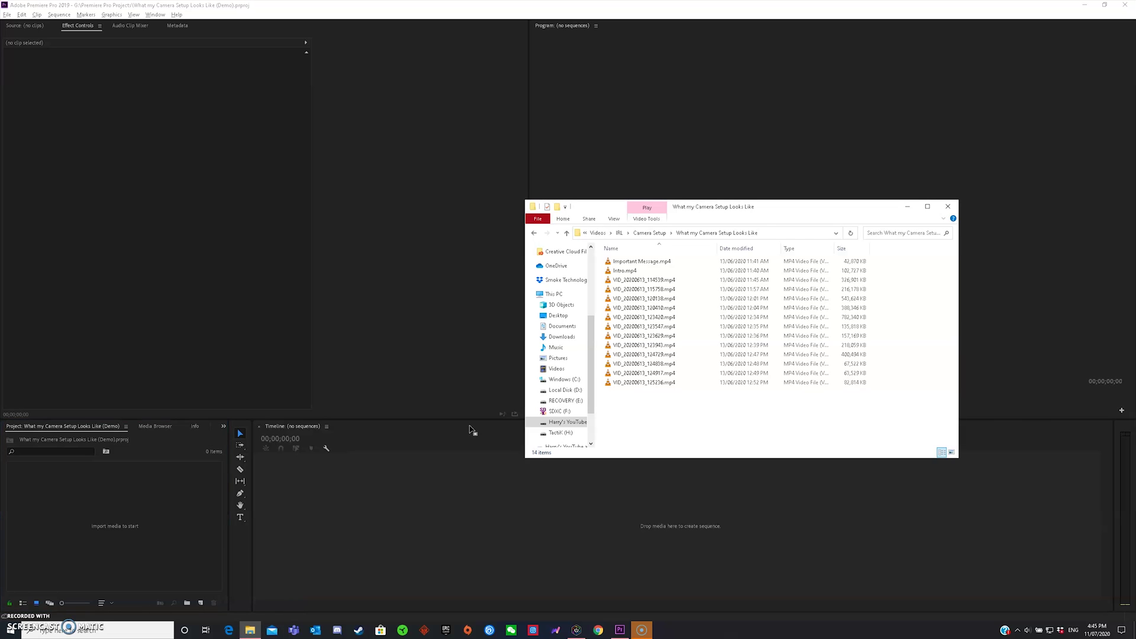
left_click_drag(693, 421, 117, 515)
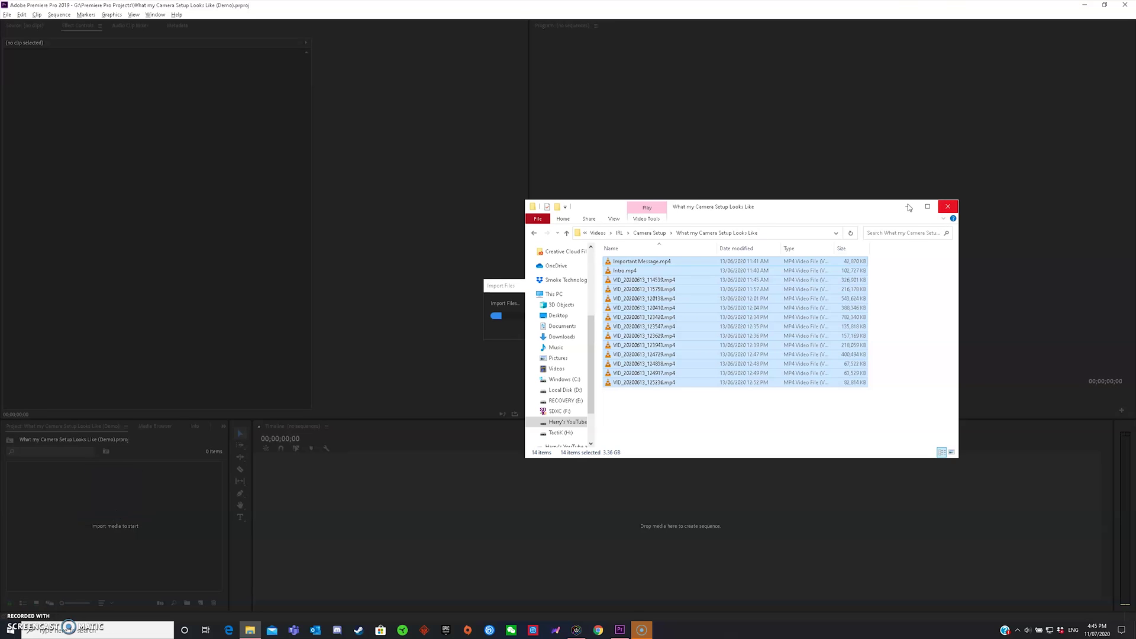
key("alt+F4")
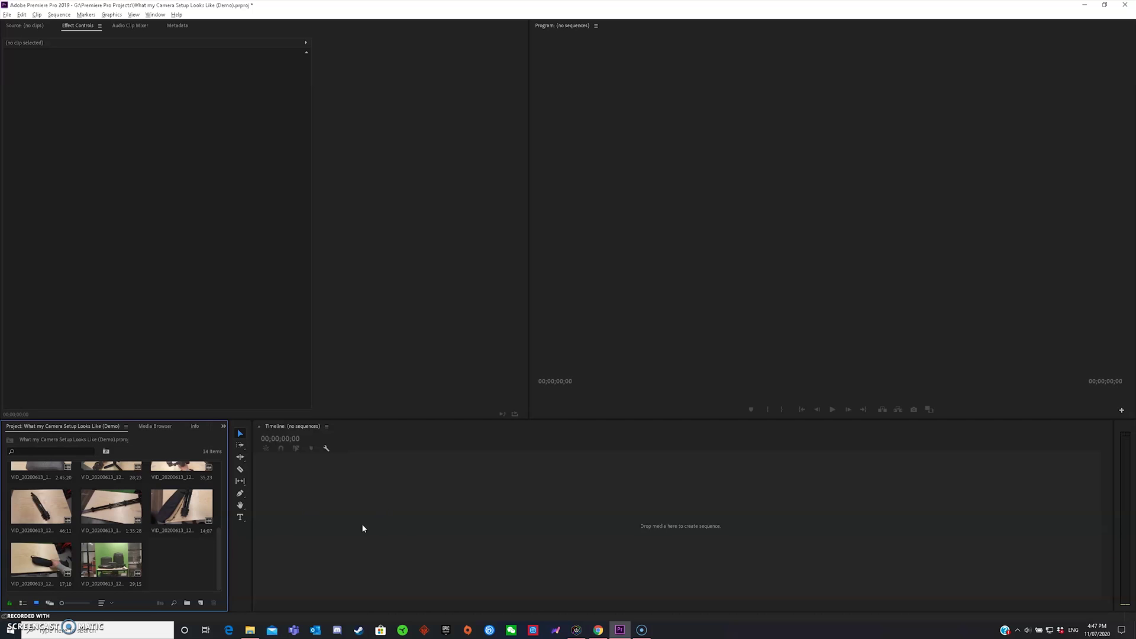
Build a sequence from Intro.mp4 and rename it 'What my Camera Setup Looks Like (Demo)'.
scroll(124, 569, "up", 3)
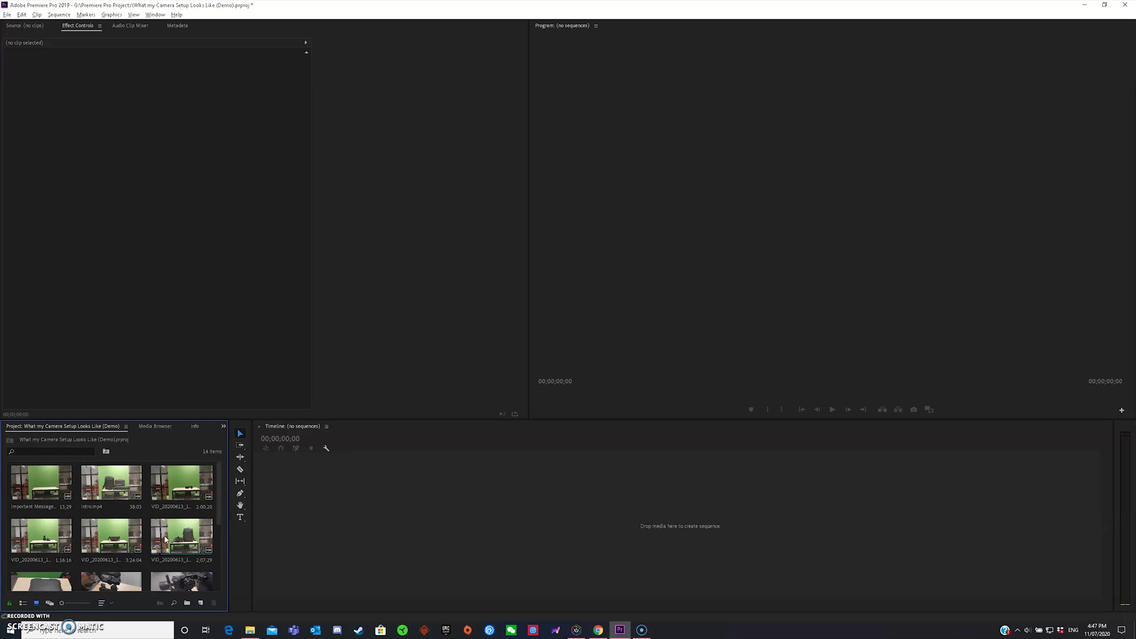
left_click_drag(105, 486, 336, 526)
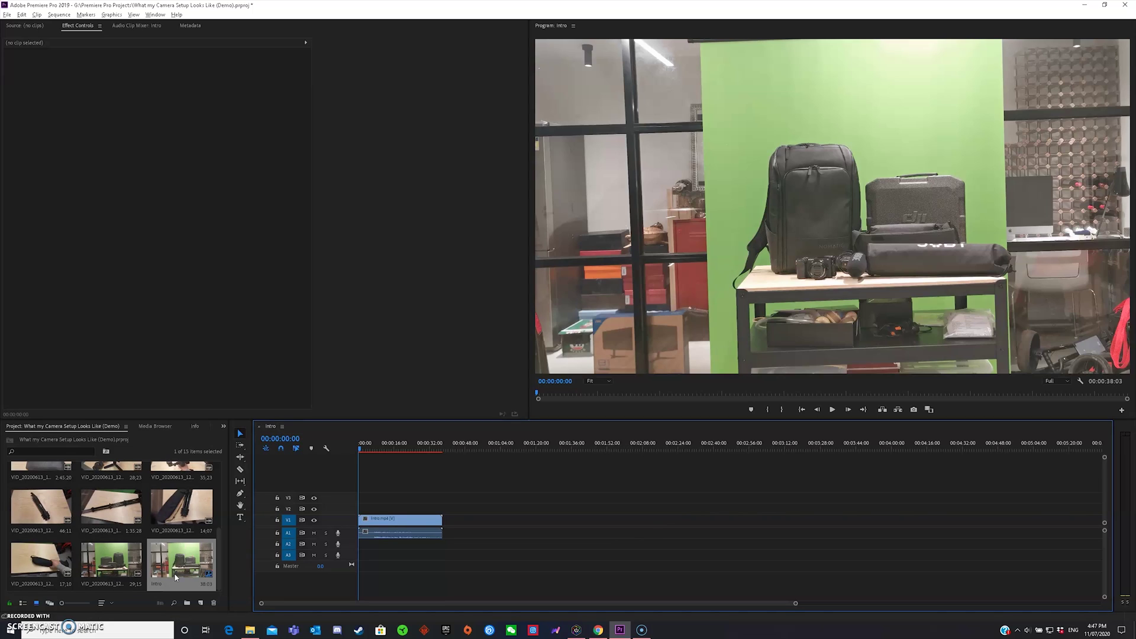
left_click(157, 584)
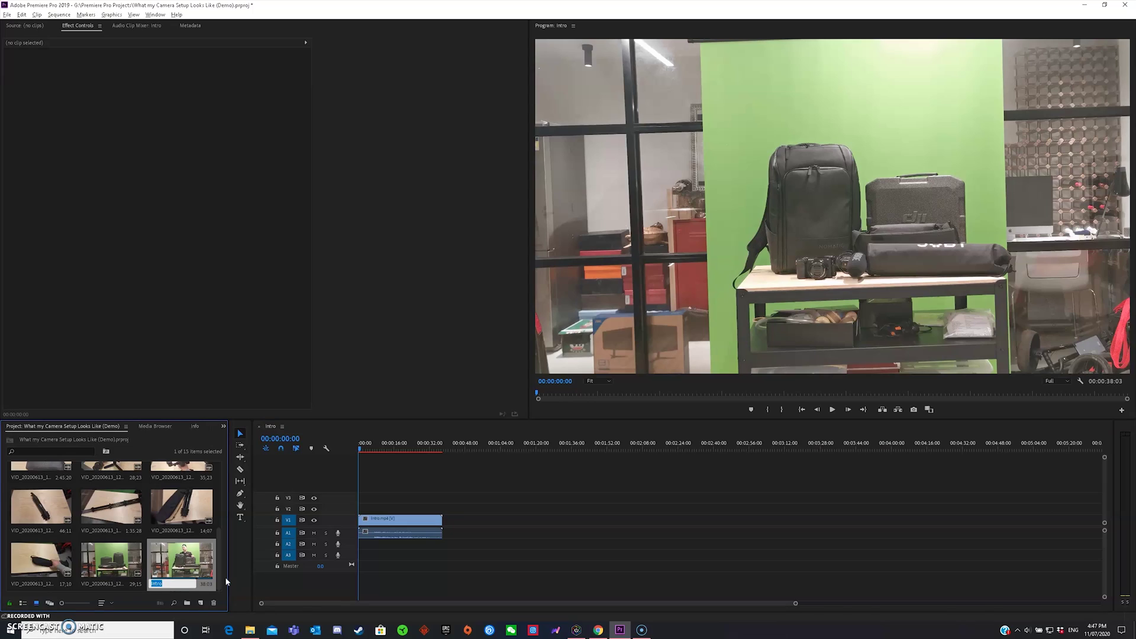
type("W")
type("hat my Camera Setup Looks L")
type("ike (Demo) Timelin")
key("Tab")
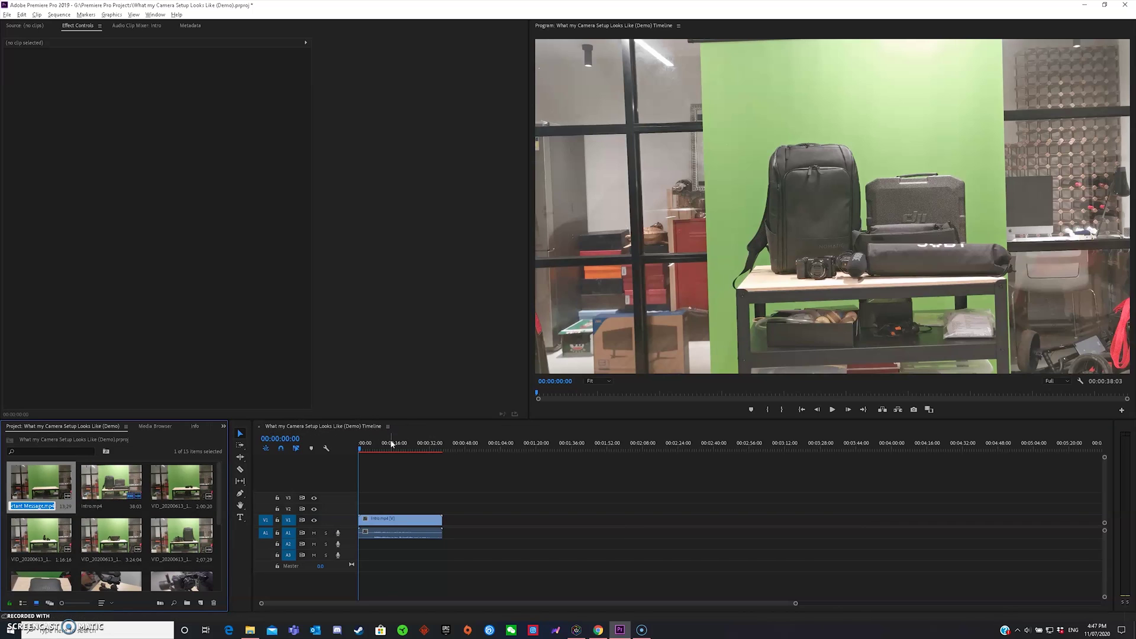
left_click(407, 428)
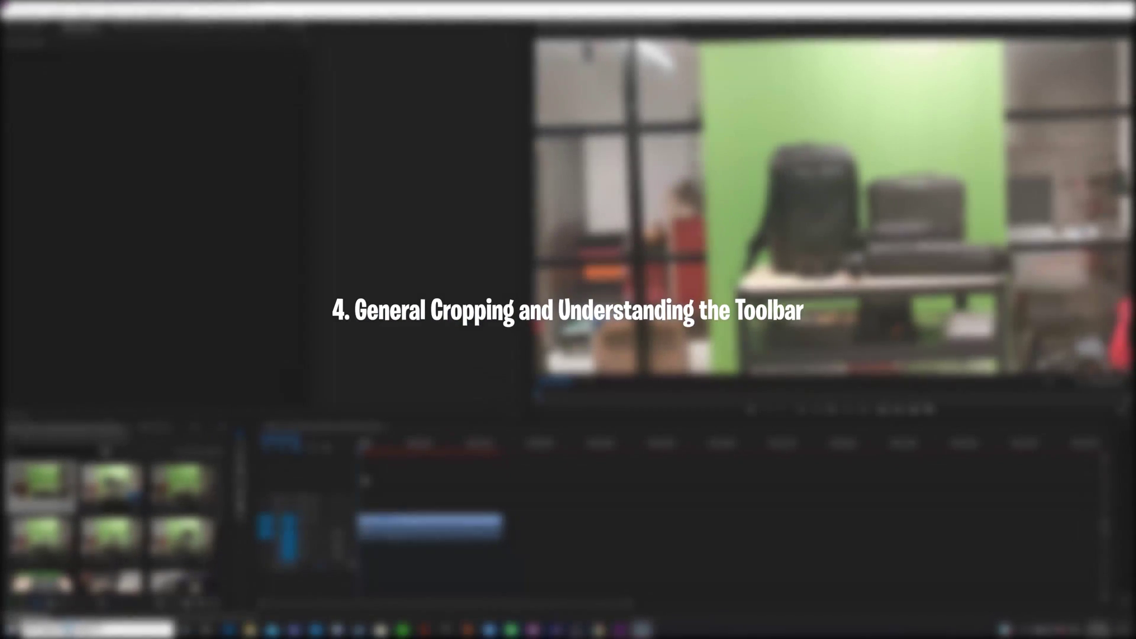
Drag the left edge of the Intro.mp4 clip inward to trim its beginning.
left_click(241, 436)
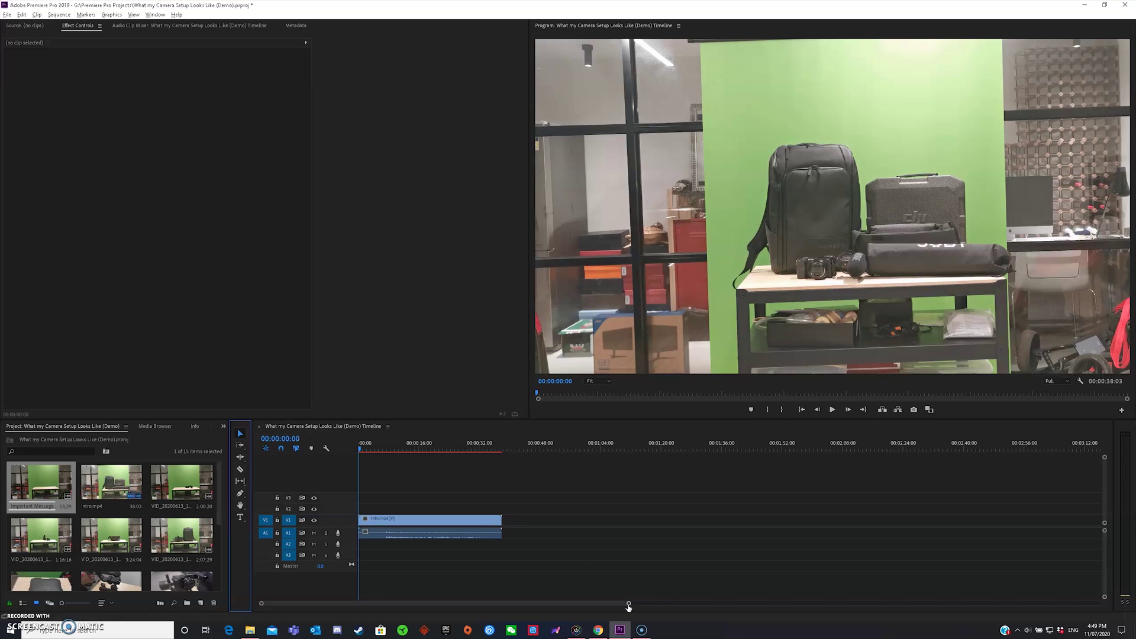
left_click(362, 519)
left_click_drag(363, 519, 326, 520)
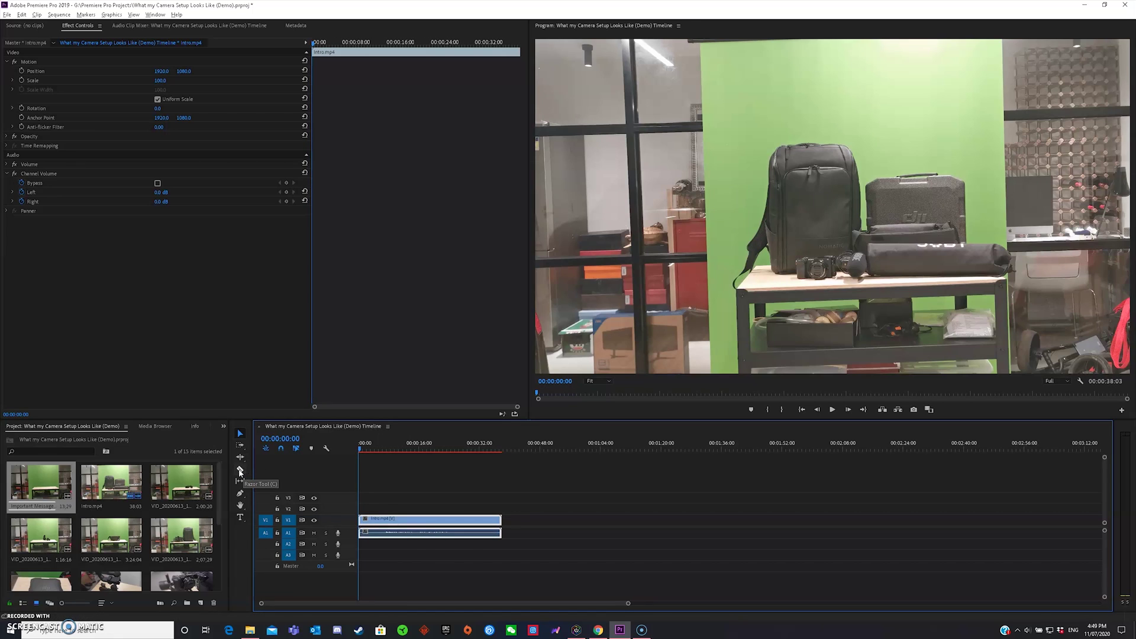
Razor-cut Intro.mp4 about one second in and ripple delete the short opening piece.
left_click(240, 470)
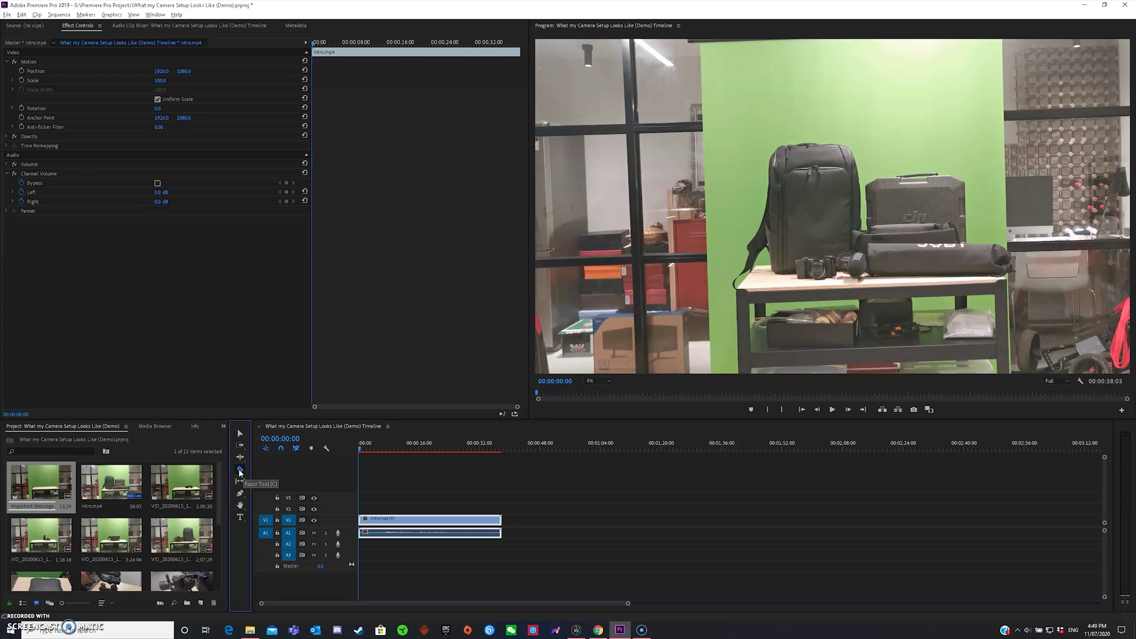
left_click(384, 519)
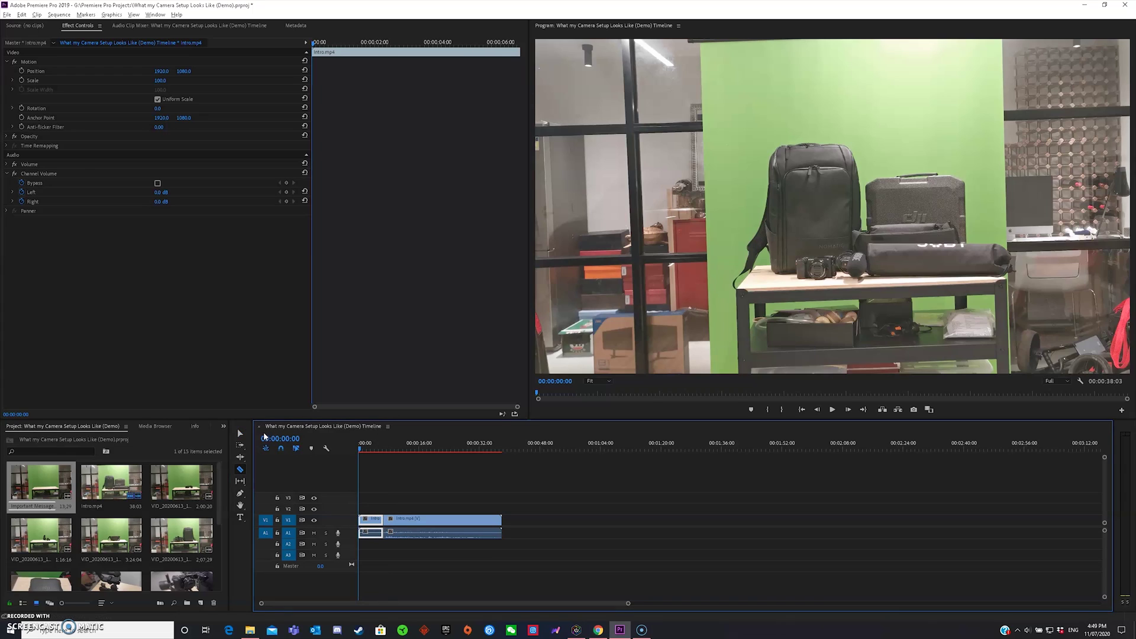
left_click(240, 435)
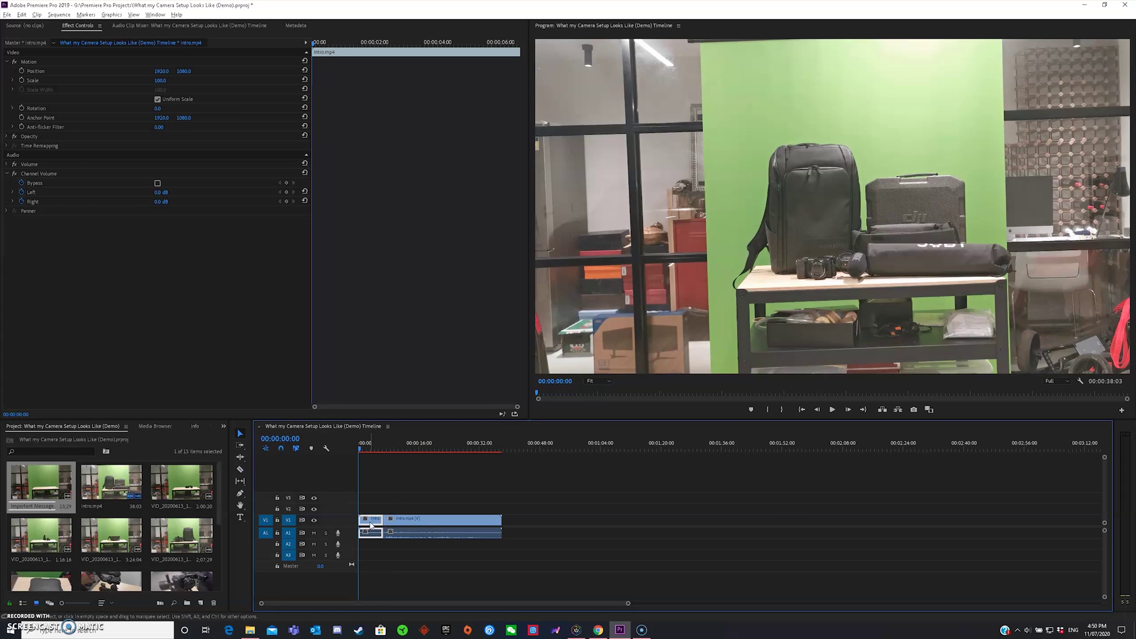
key("Delete")
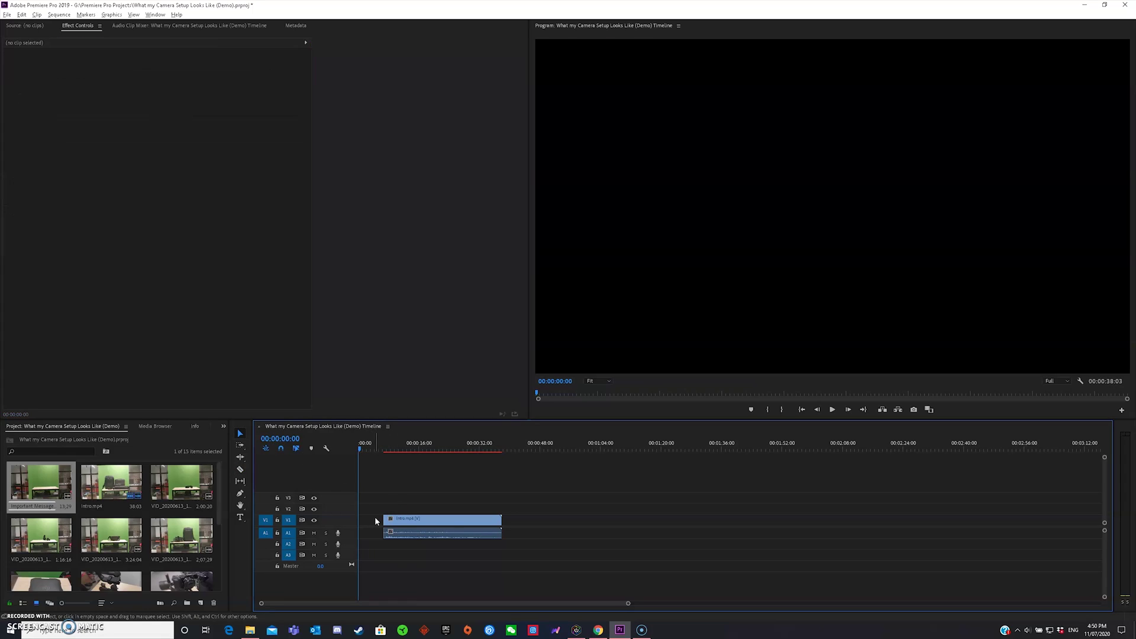
left_click_drag(406, 525, 380, 525)
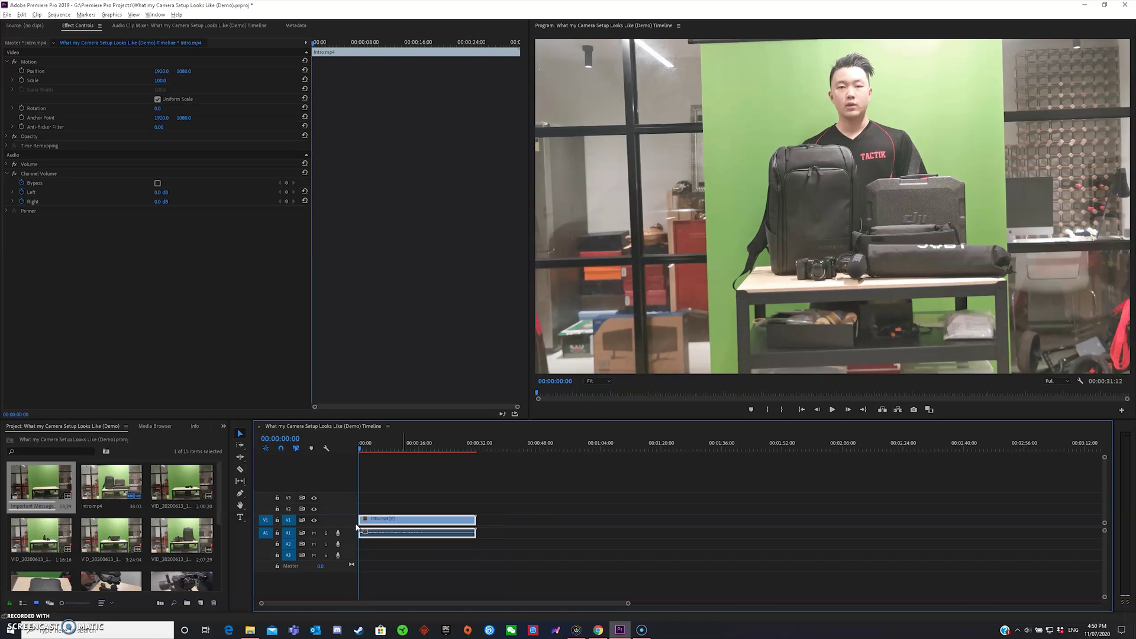
left_click(357, 527)
right_click(373, 520)
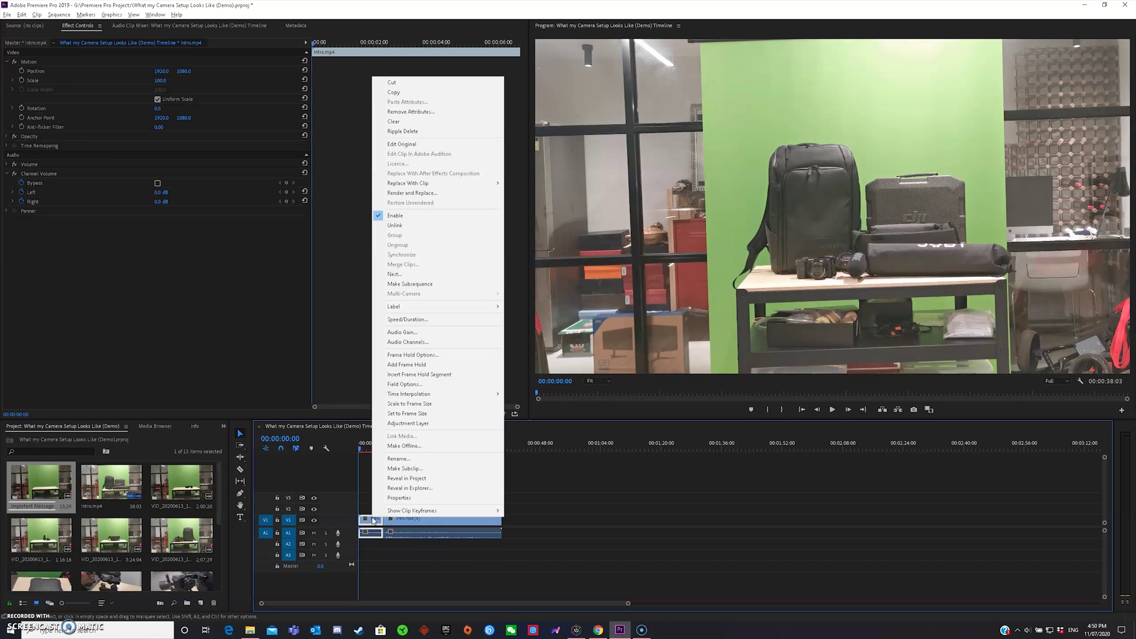
left_click(430, 132)
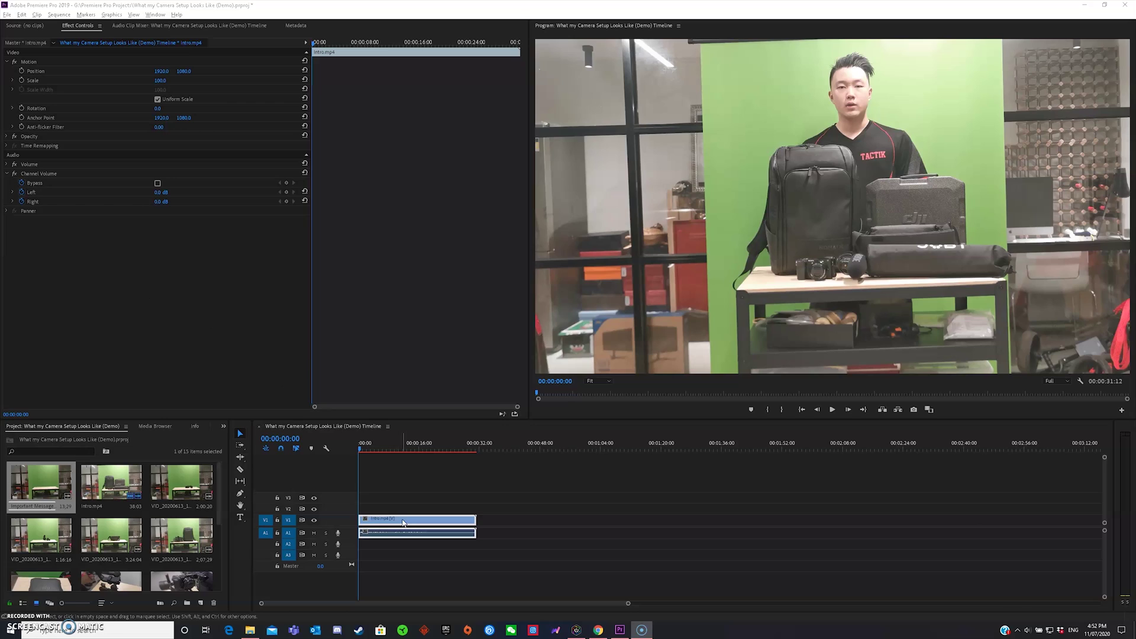
Select the Intro clip and set its Motion Rotation to 2°.
left_click(400, 523)
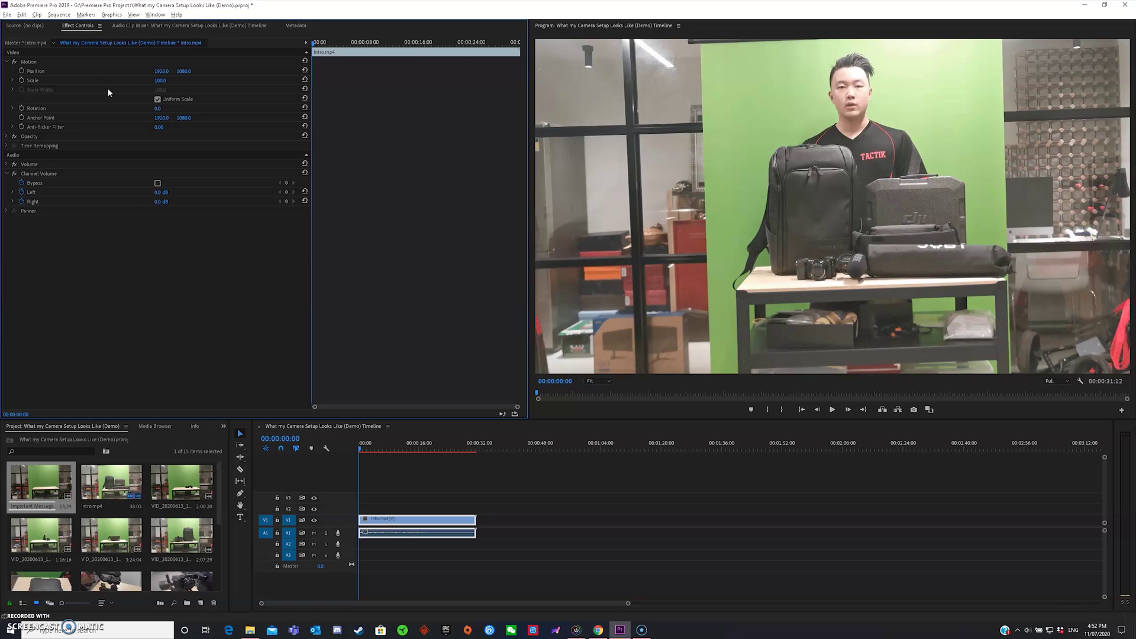
left_click(157, 108)
type("-13")
key("Return")
left_click_drag(160, 108, 158, 80)
left_click(158, 109)
type("67")
key("Return")
type("2")
key("Return")
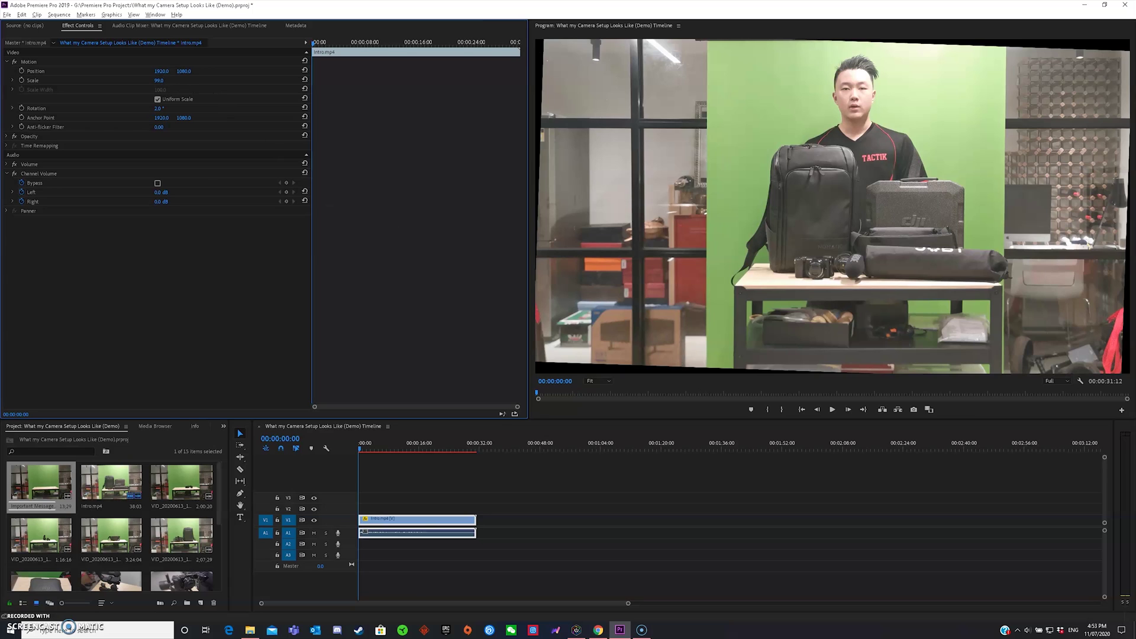
Scrub the Intro clip's Motion Scale up to 107.0.
mouse_move(159, 80)
left_mouse_down()
mouse_move(195, 80)
mouse_move(181, 81)
left_mouse_up()
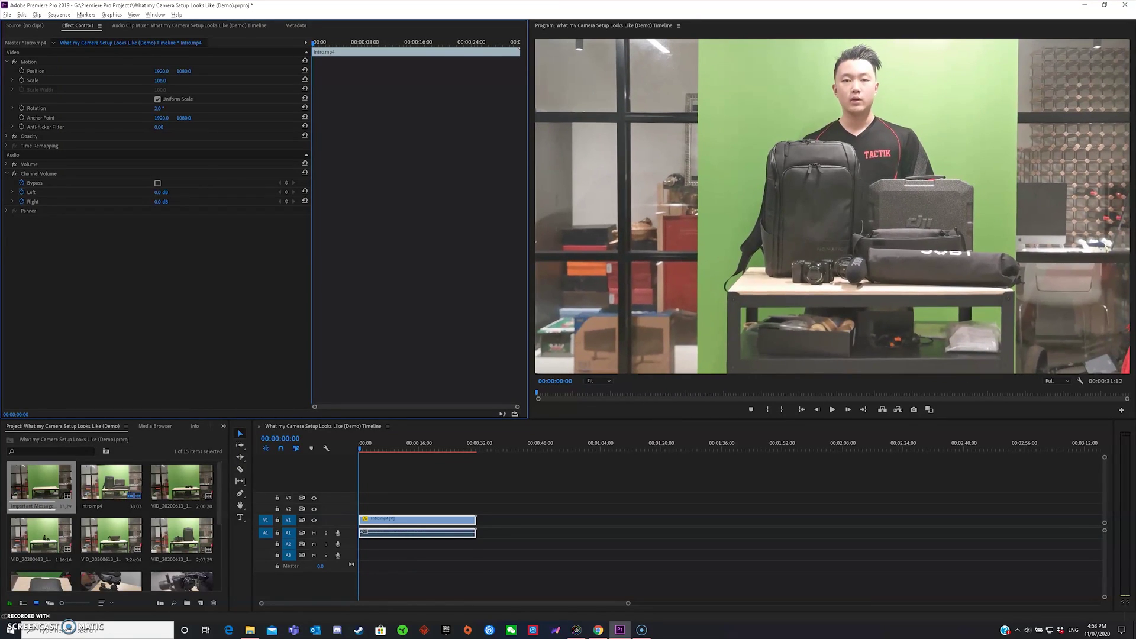
left_click_drag(160, 81, 164, 81)
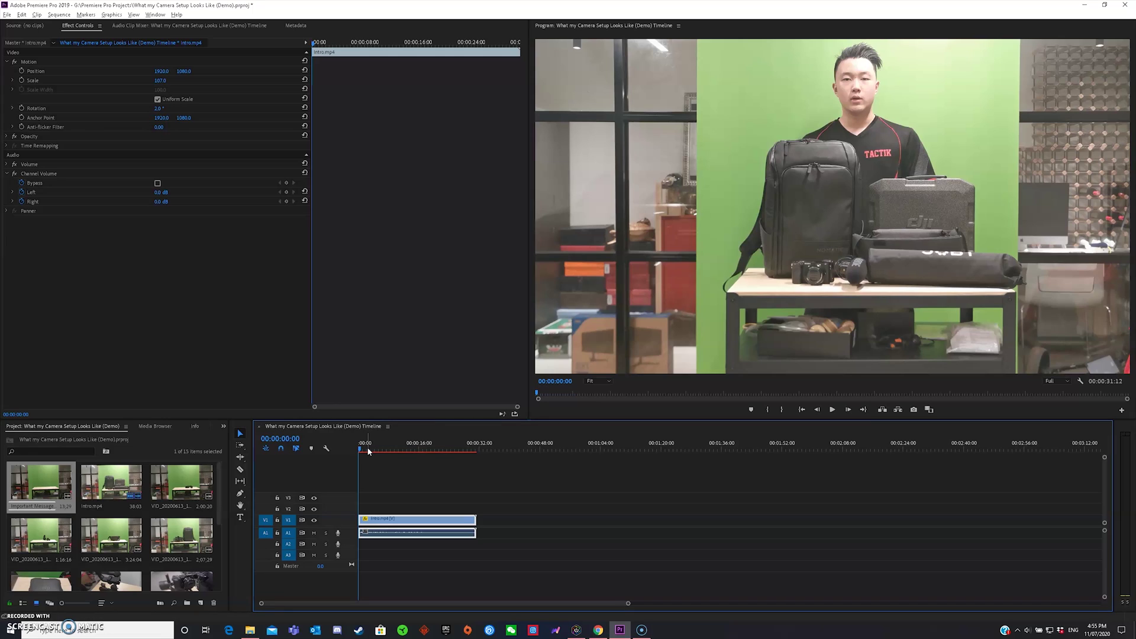
left_click(833, 410)
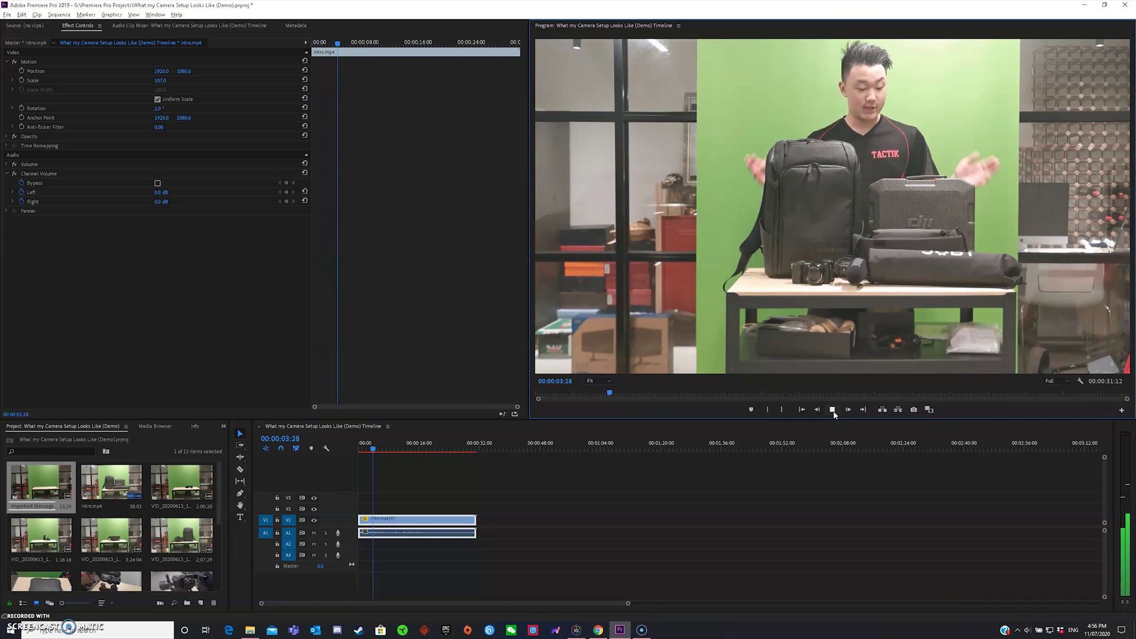
left_click(833, 410)
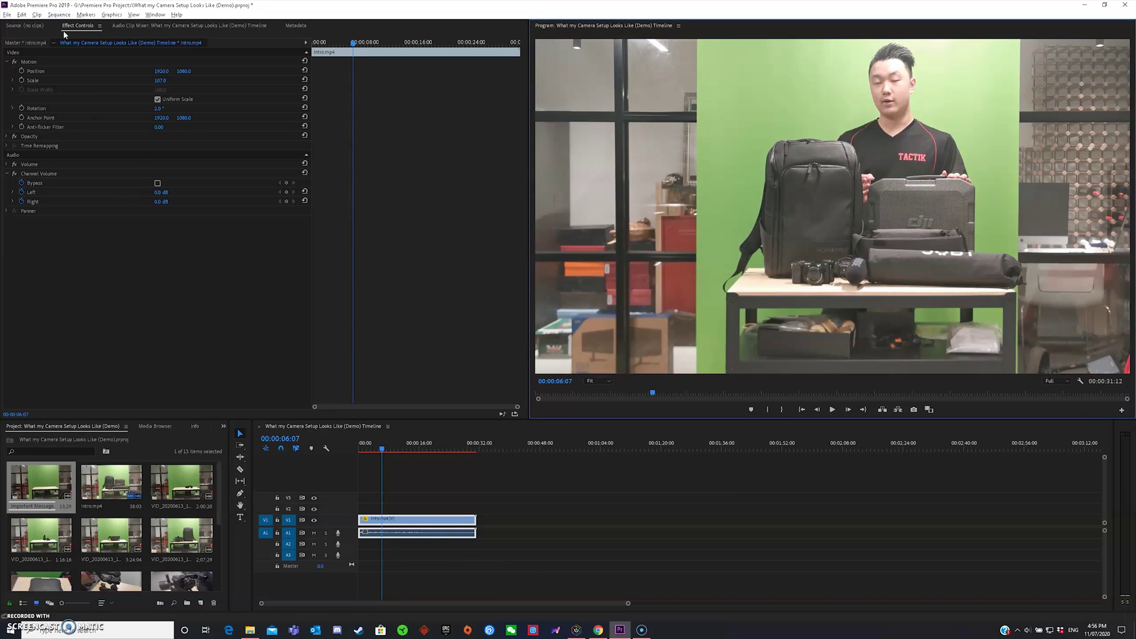
key("Home")
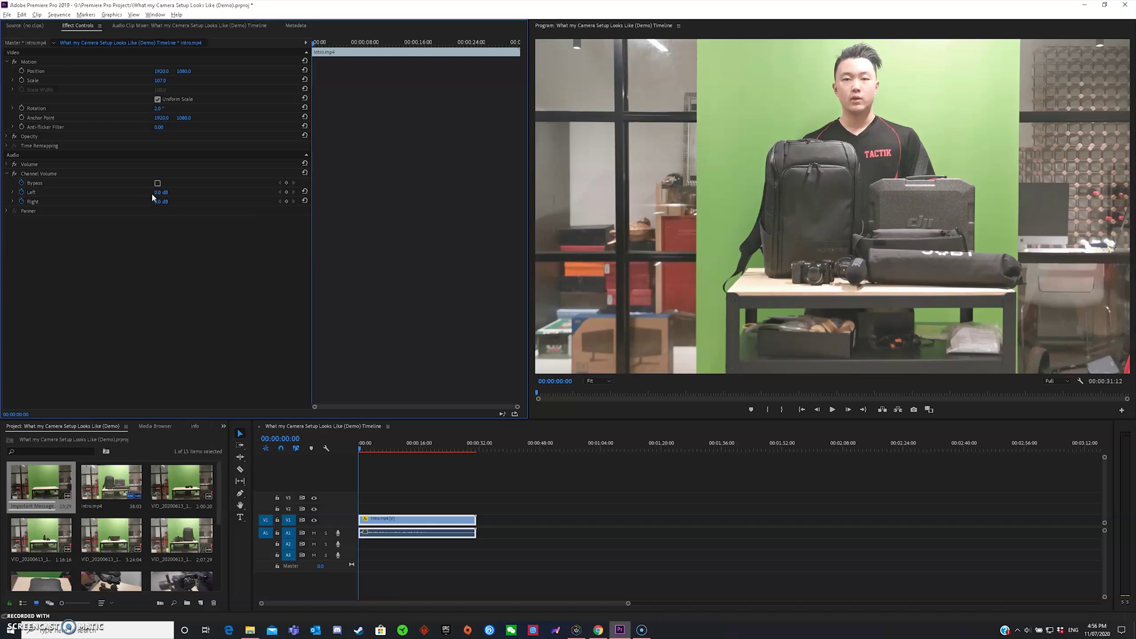
Raise the Intro clip's left Channel Volume to 6.0 dB and play it back to listen.
left_click_drag(164, 193, 178, 193)
left_click(832, 409)
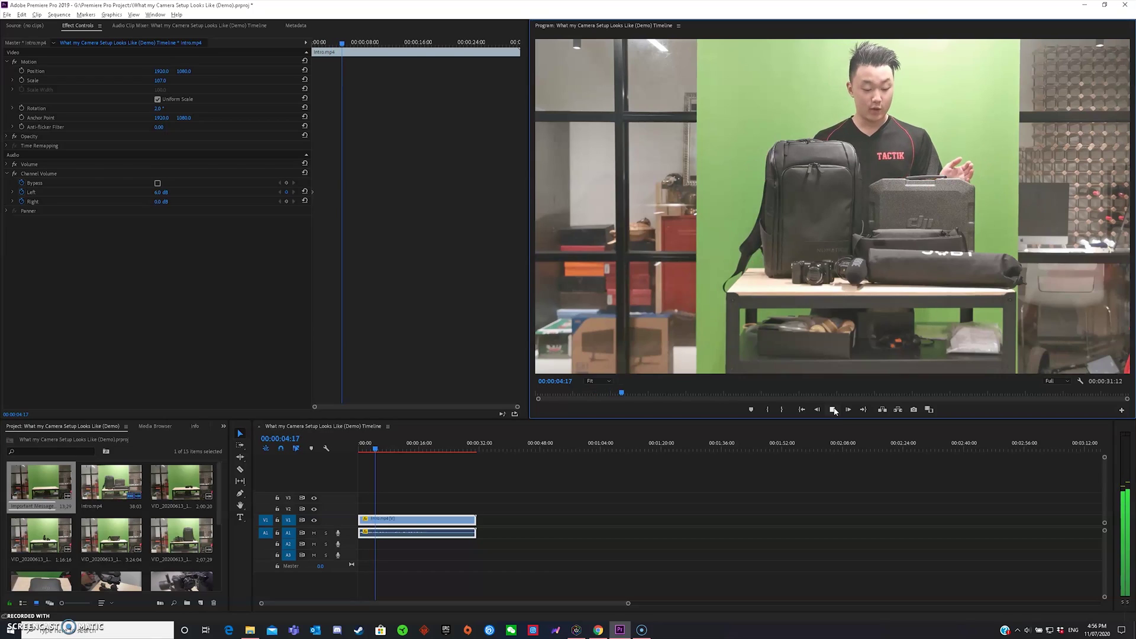
left_click(833, 409)
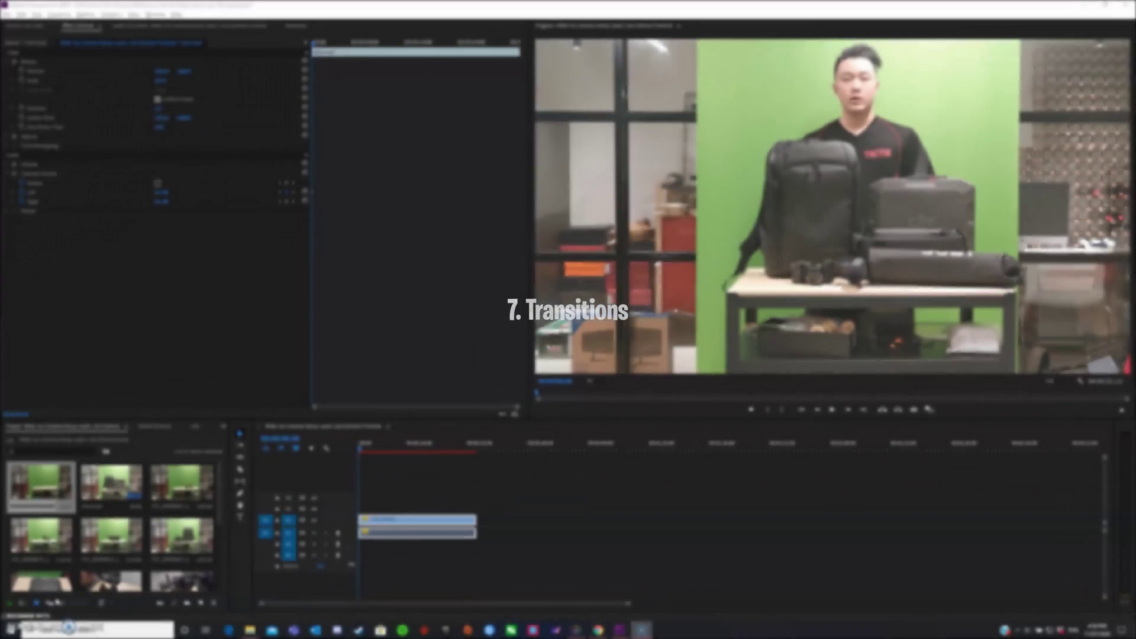
Place Important Message after Intro on V1 and trim Intro's end to about 00:00:26.
left_click(516, 524)
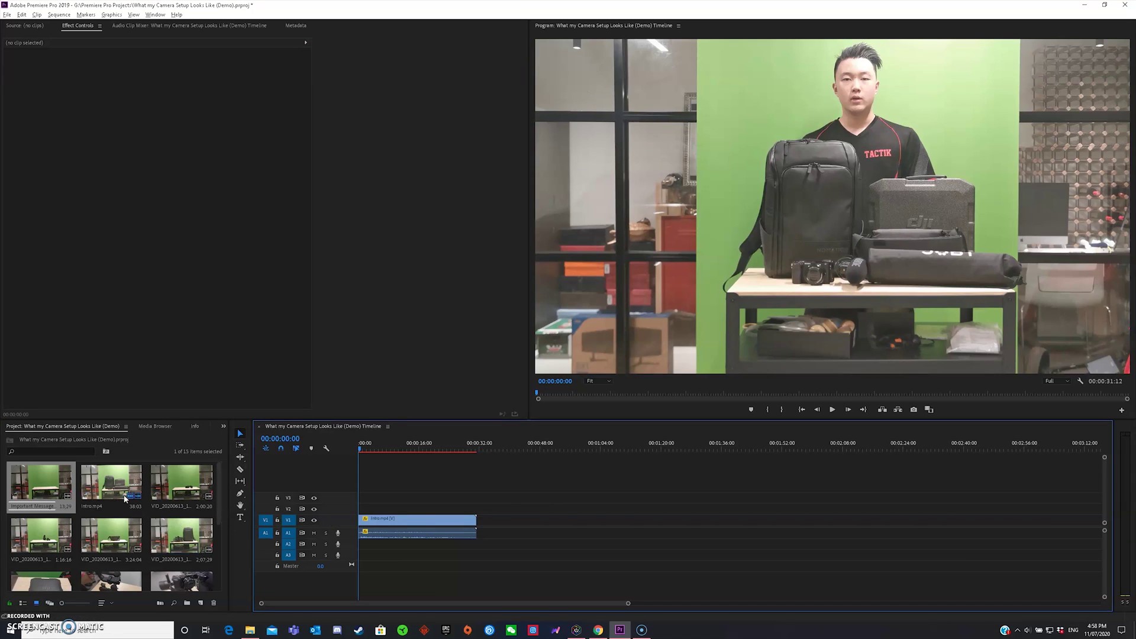
left_click_drag(41, 497, 480, 527)
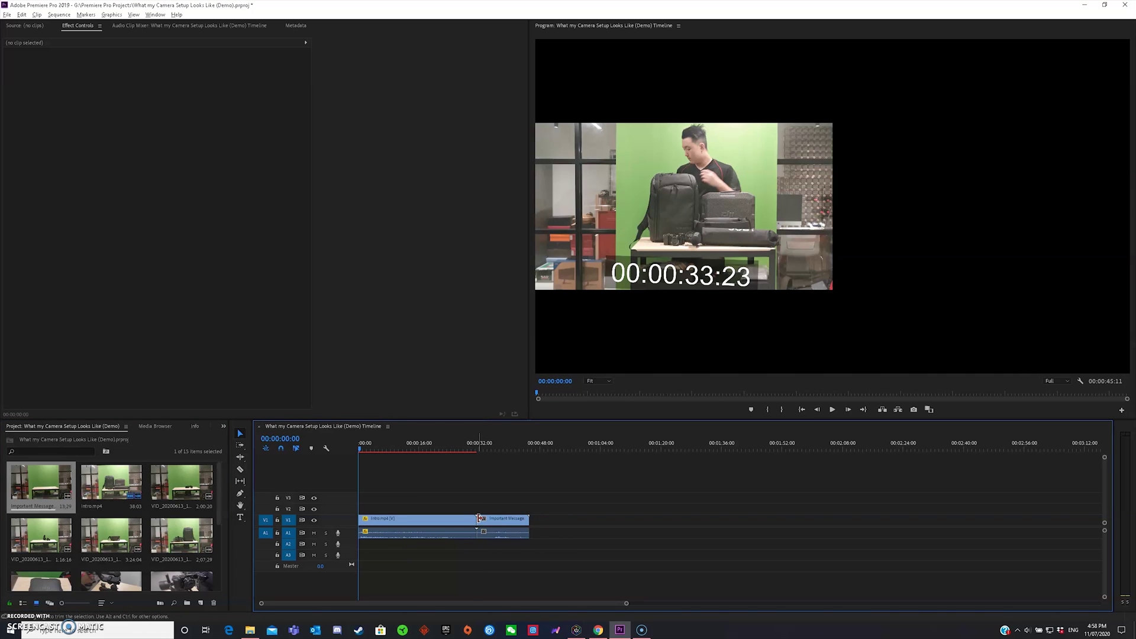
left_click(474, 443)
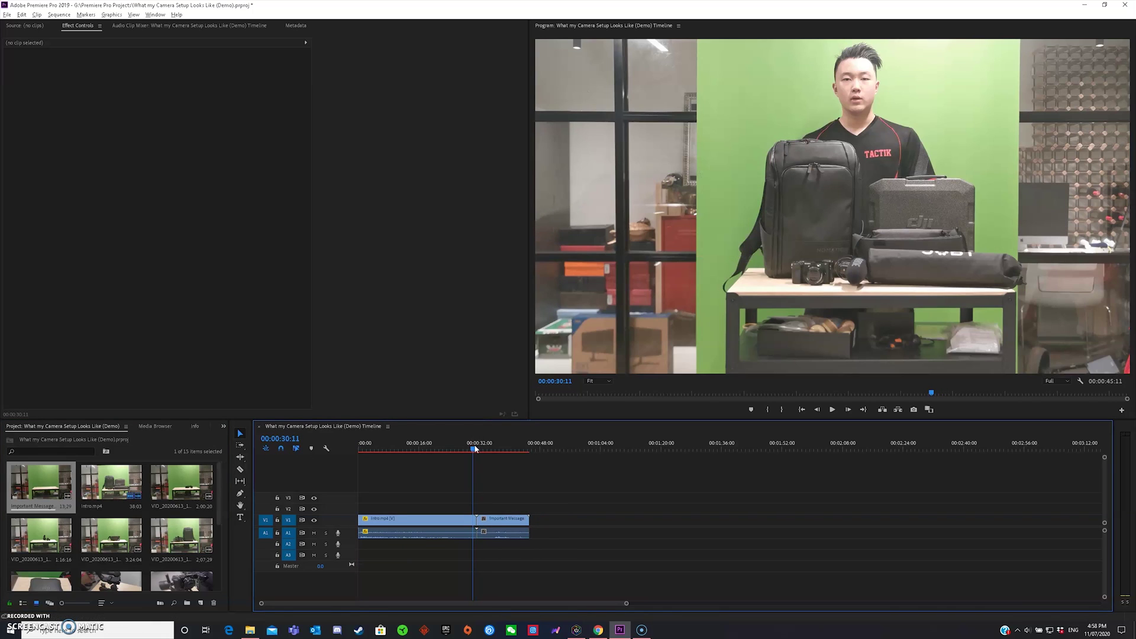
left_click_drag(476, 445, 460, 452)
left_click_drag(477, 521, 464, 522)
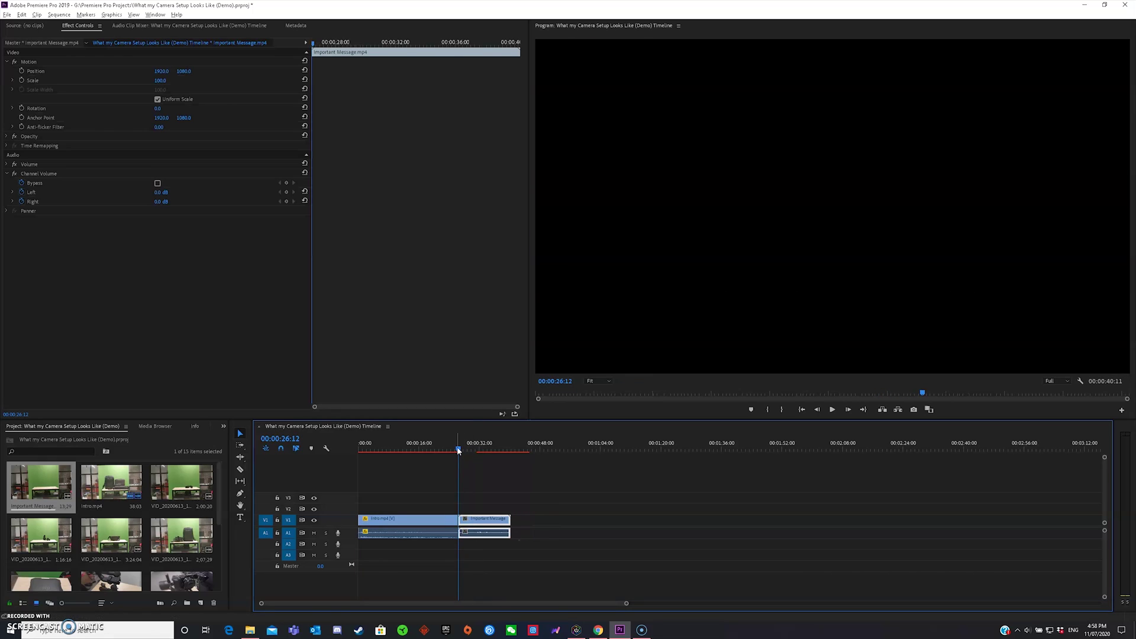
left_click(459, 521)
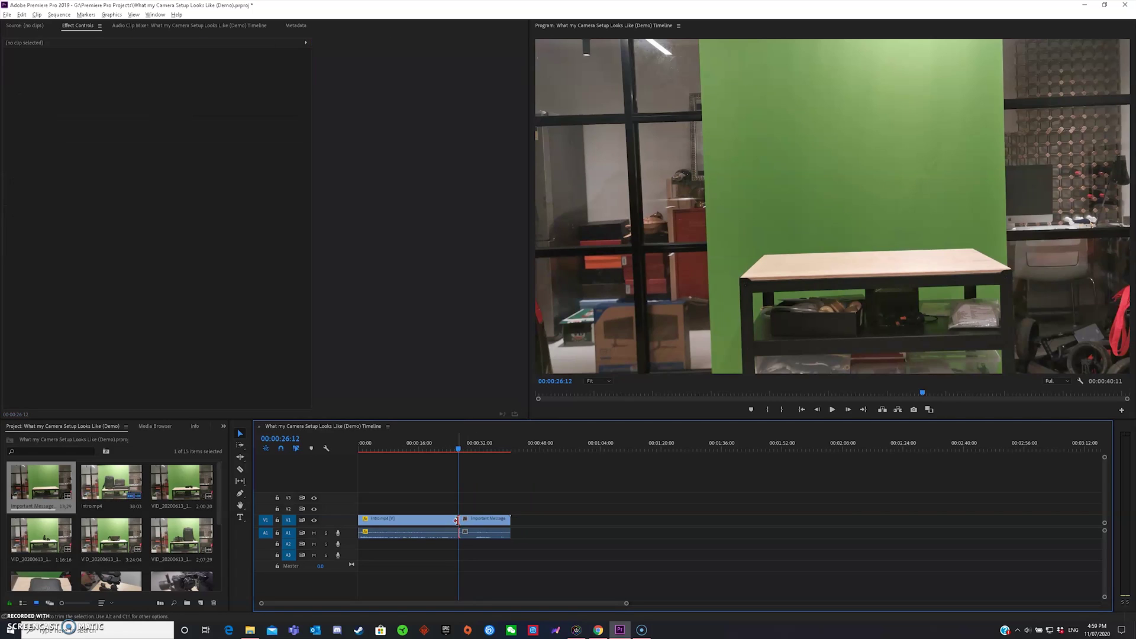
right_click(459, 522)
left_click(481, 580)
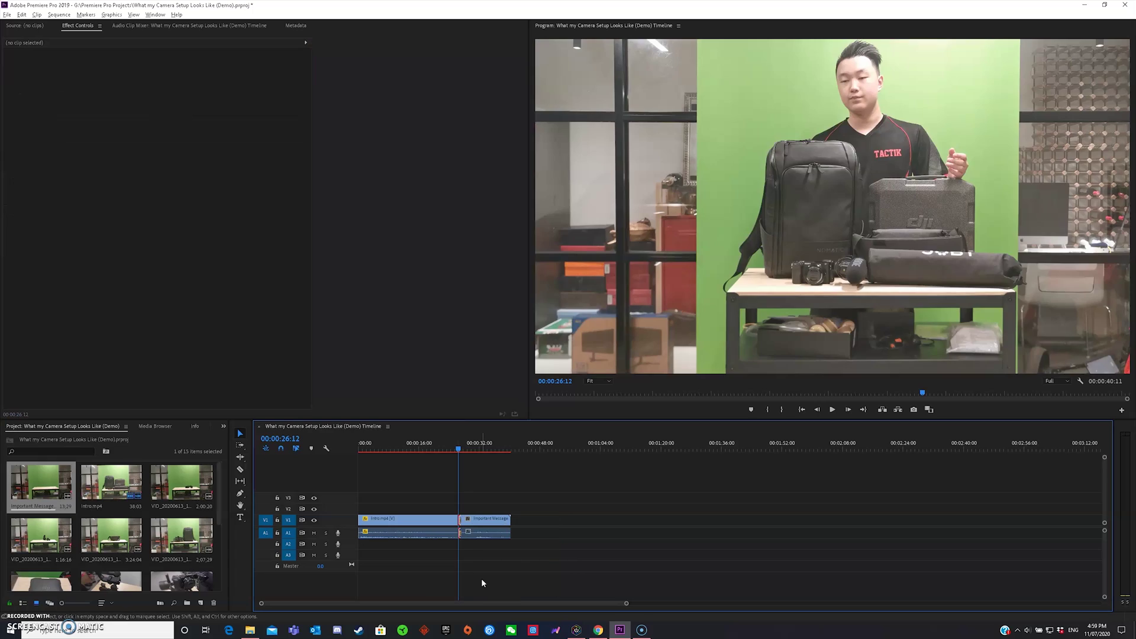
left_click(455, 450)
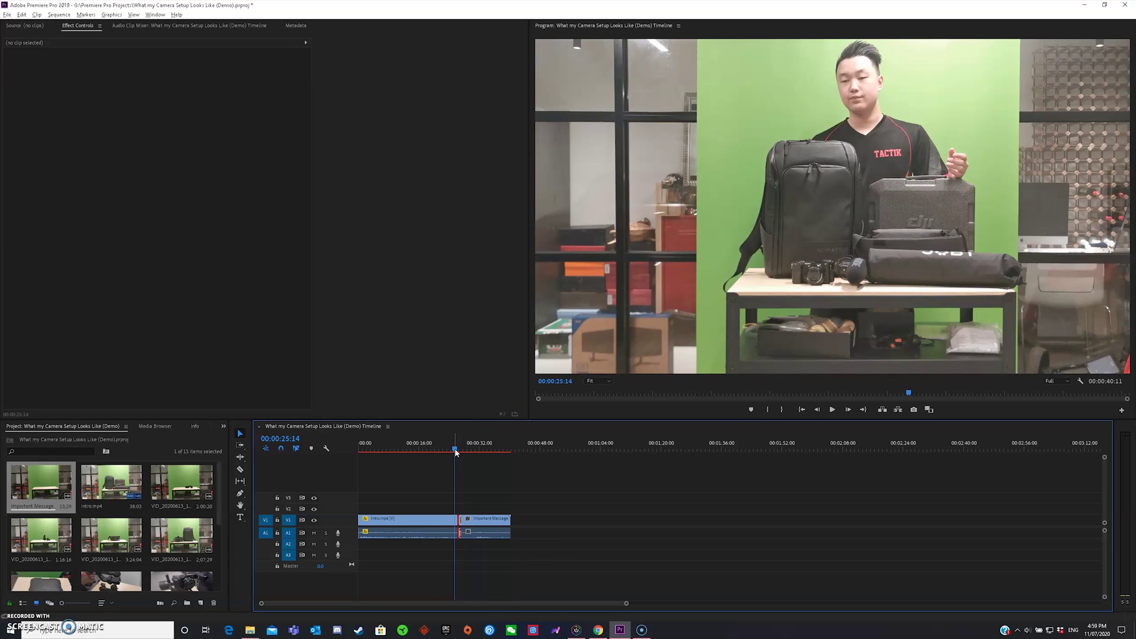
left_click(833, 410)
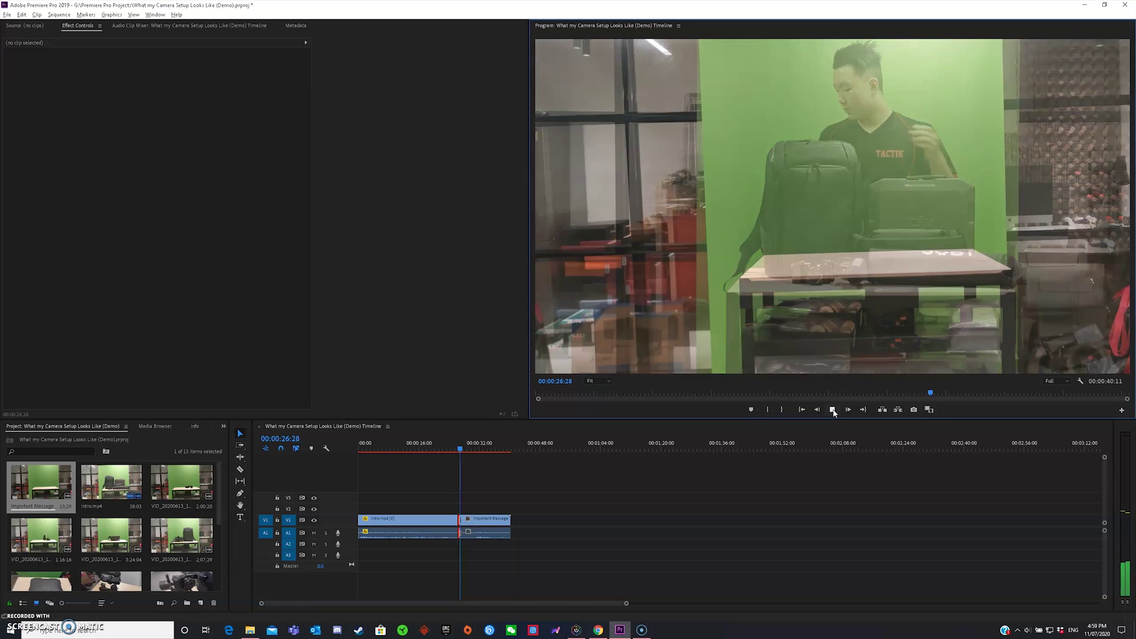
left_click(832, 409)
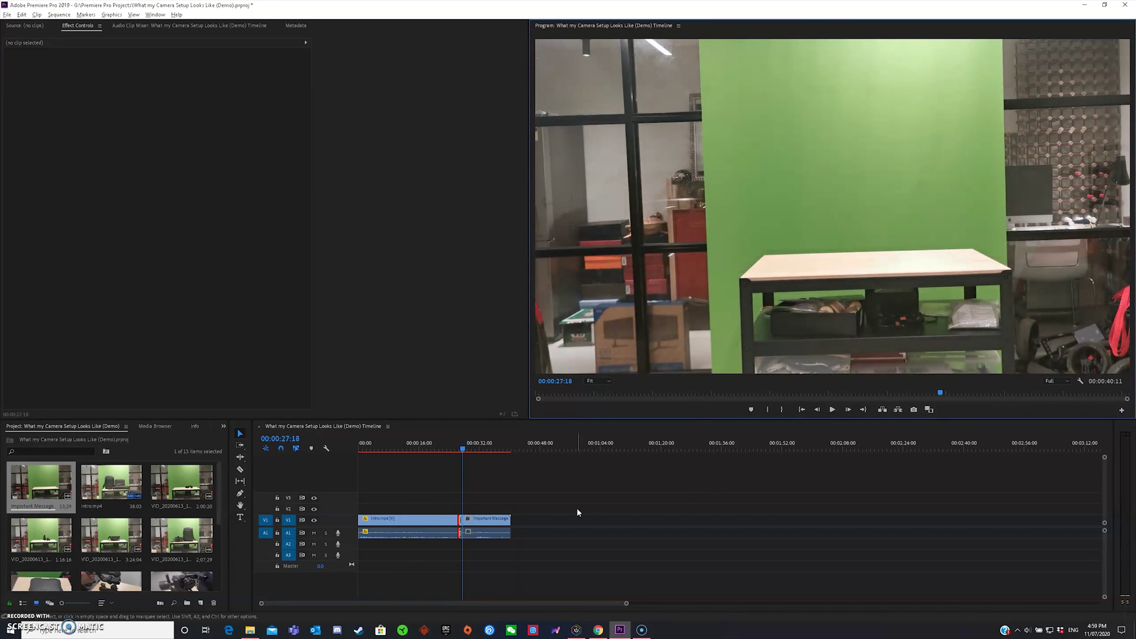
left_click(518, 517)
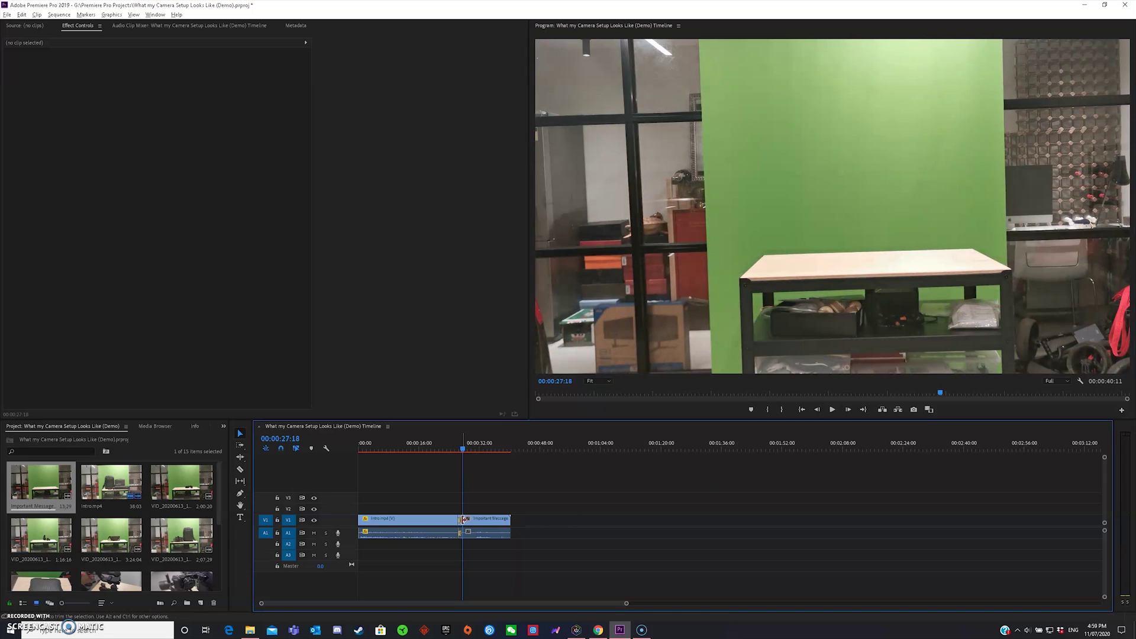
left_click(461, 521)
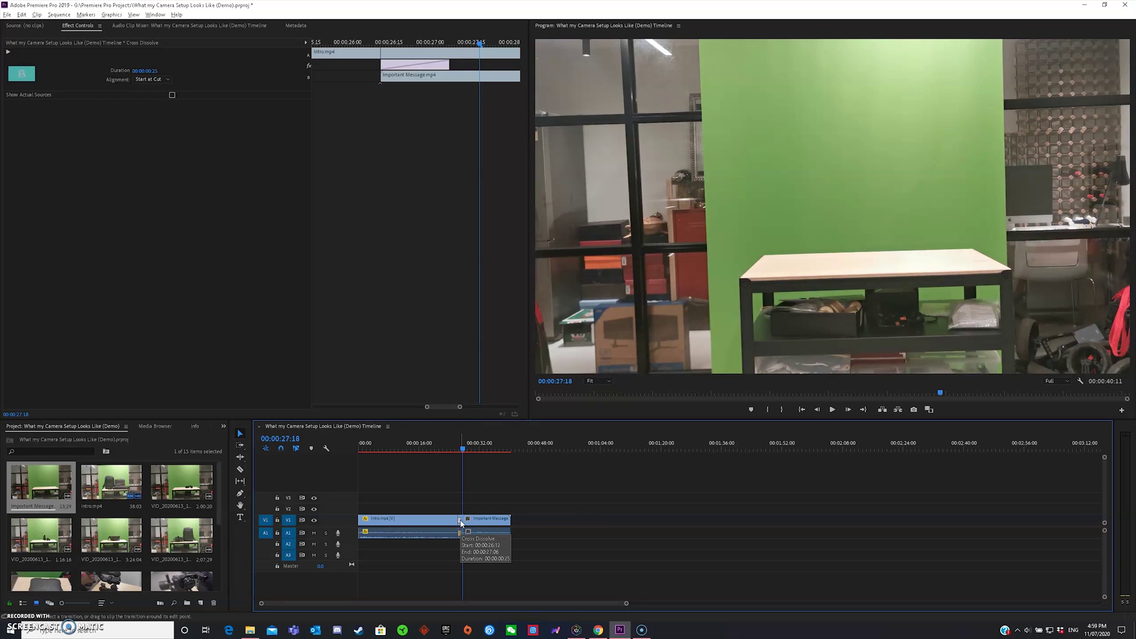
key("Delete")
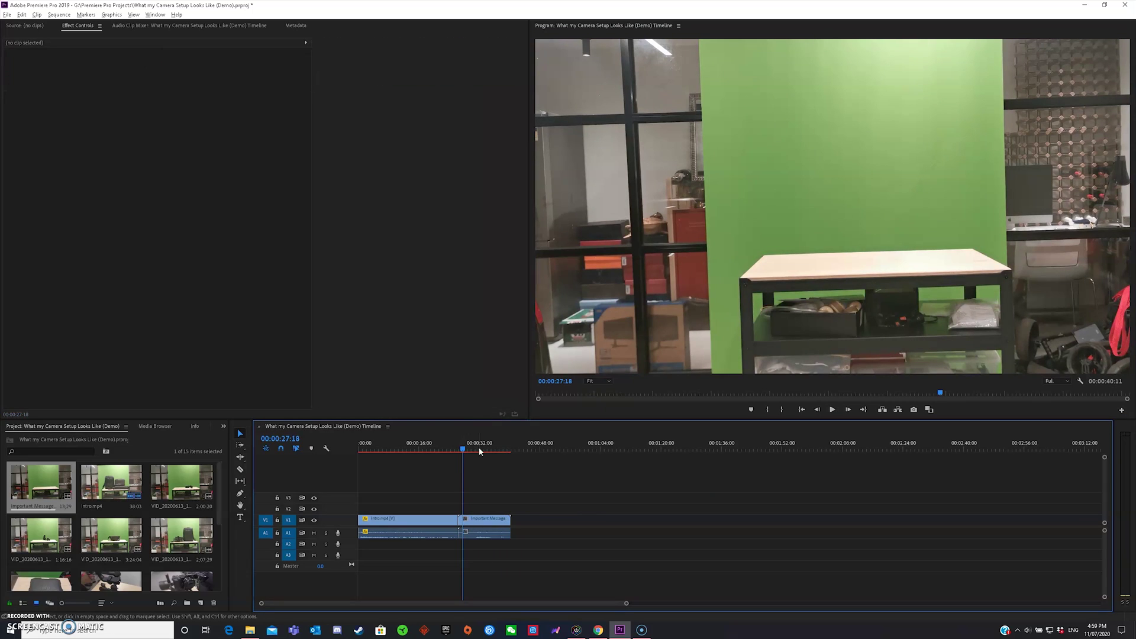
left_click_drag(462, 449, 459, 452)
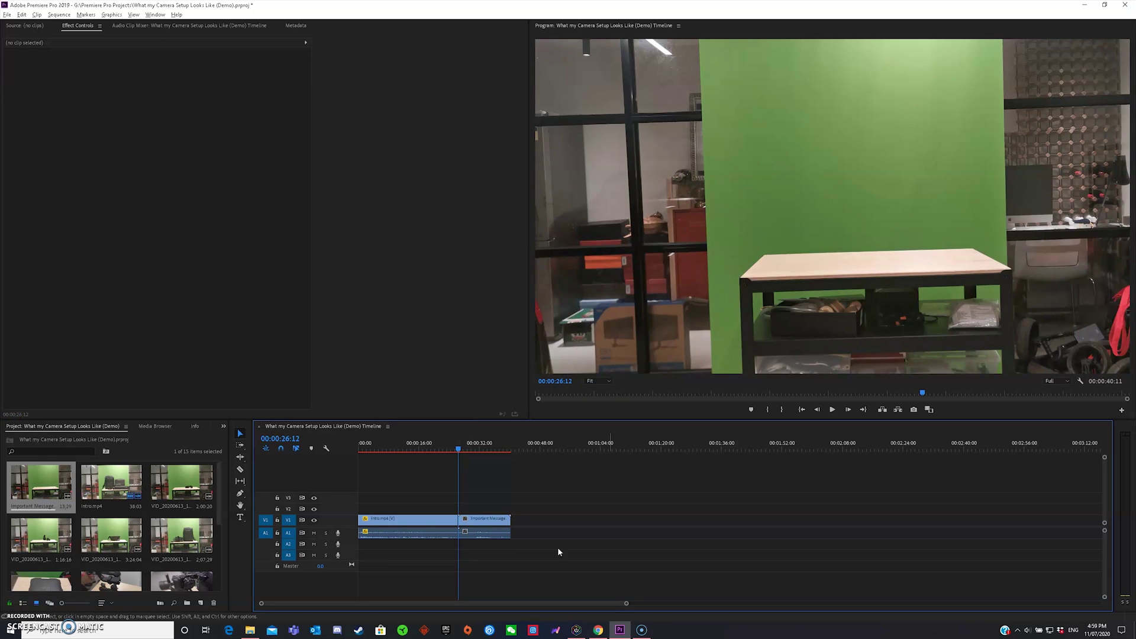
left_click_drag(626, 604, 540, 601)
mouse_move(584, 521)
left_mouse_down()
mouse_move(639, 520)
mouse_move(603, 520)
left_mouse_up()
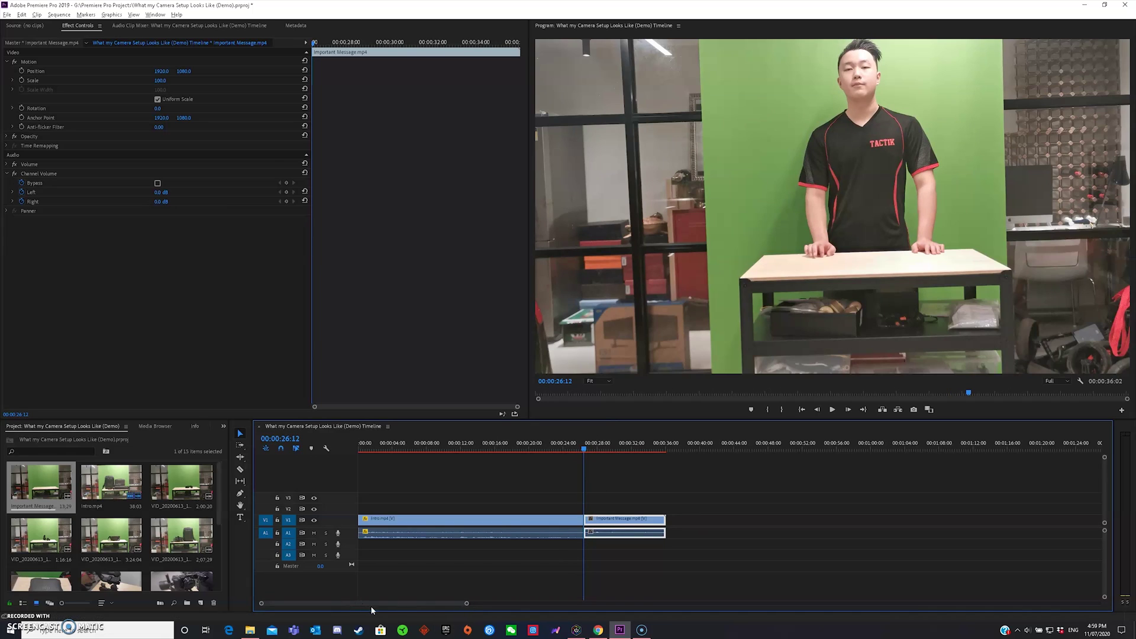
Zoom the timeline in on the Intro–Important Message cut near 26:12.
key("=")
key("=")
key("=")
key("=")
key("=")
key("=")
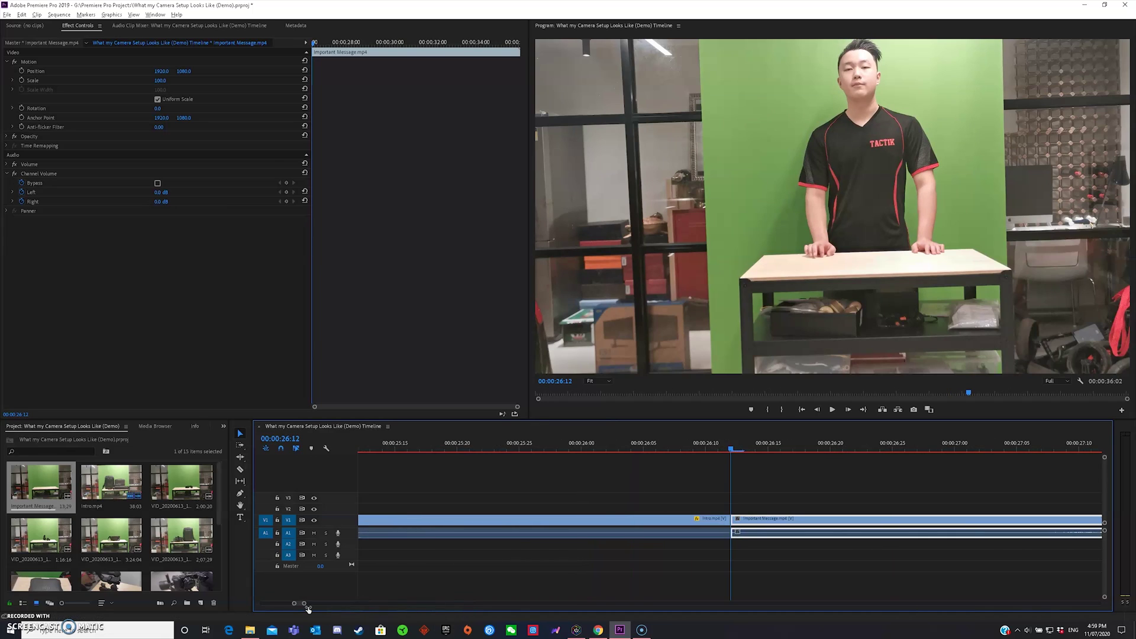
scroll(676, 501, "down", 3)
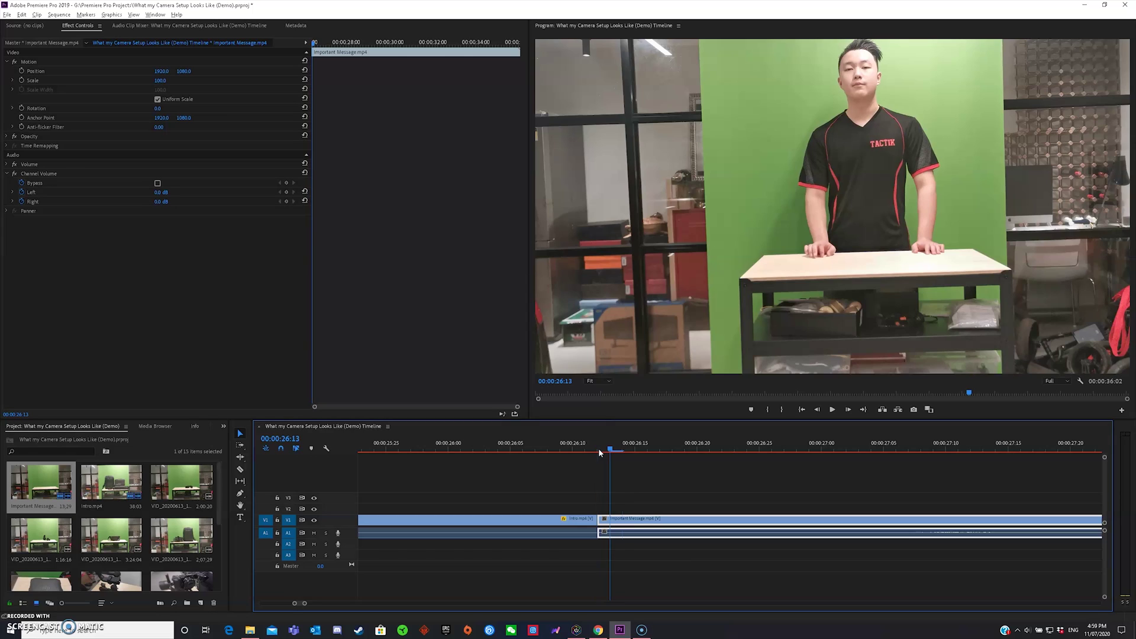
Split the Important Message clip at 26:18 with the Razor tool.
key("Right")
key("Right")
key("Right")
key("Right")
key("Right")
key("Right")
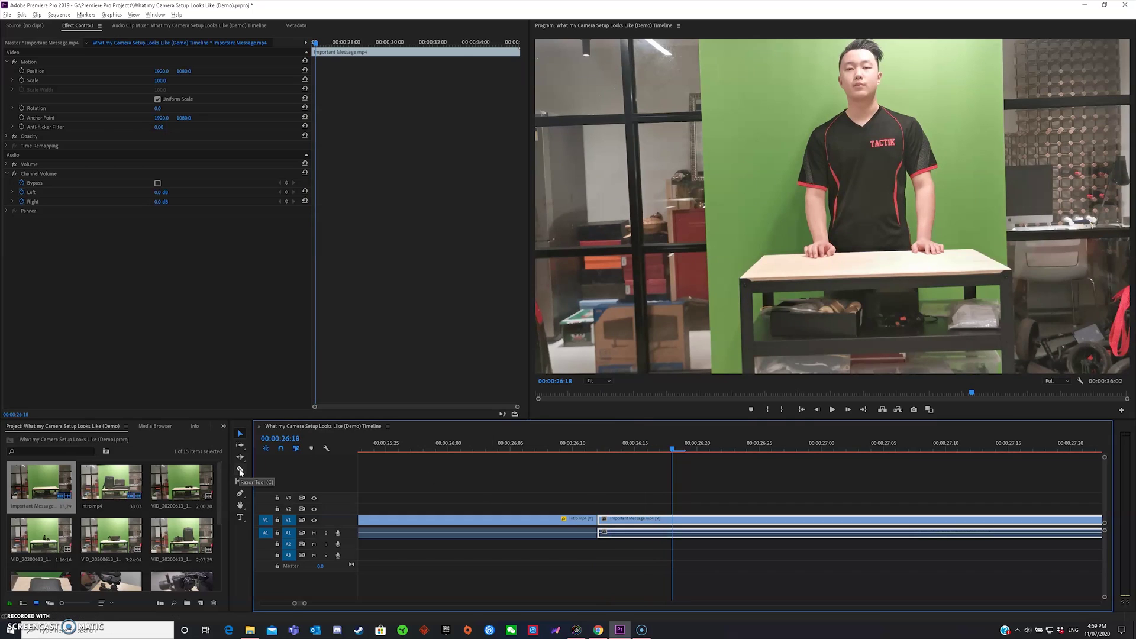
left_click(240, 470)
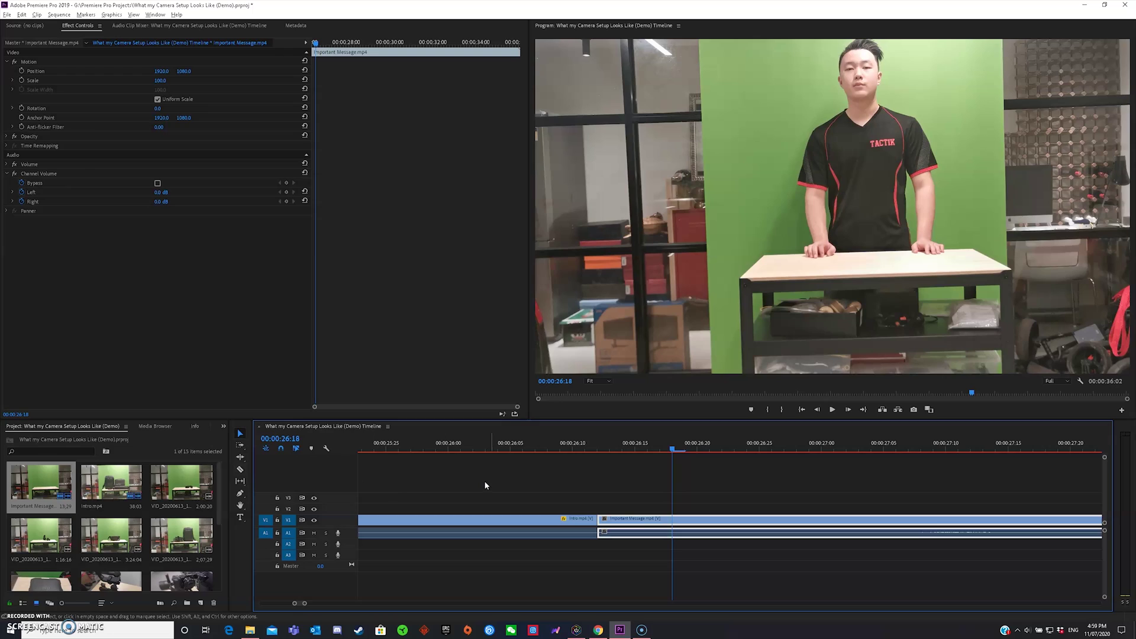
left_click(672, 524)
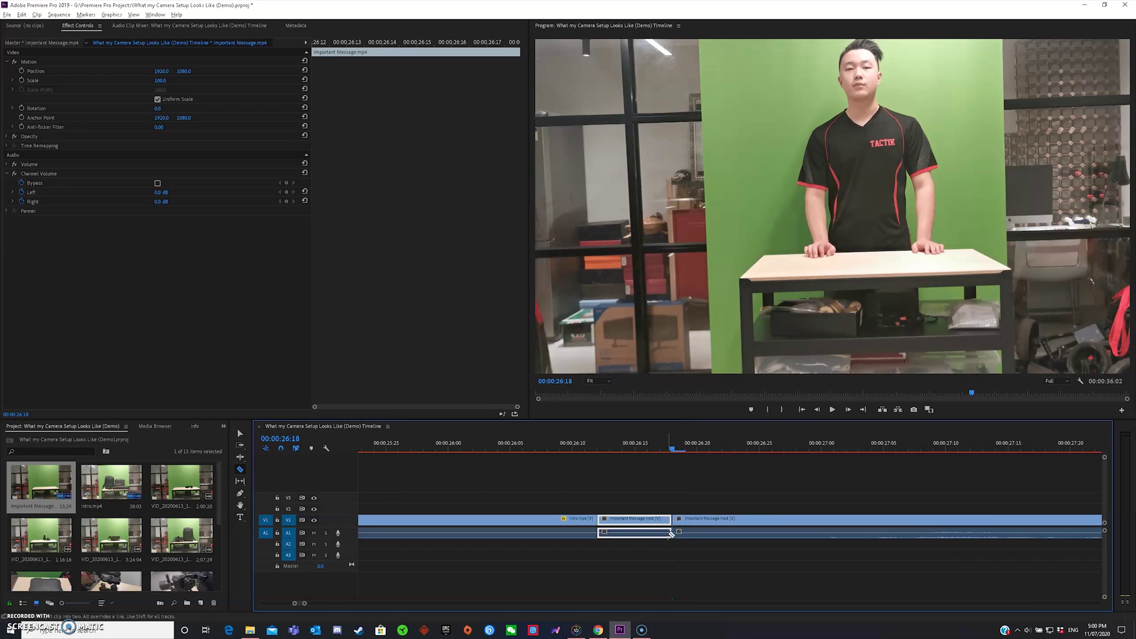
key("v")
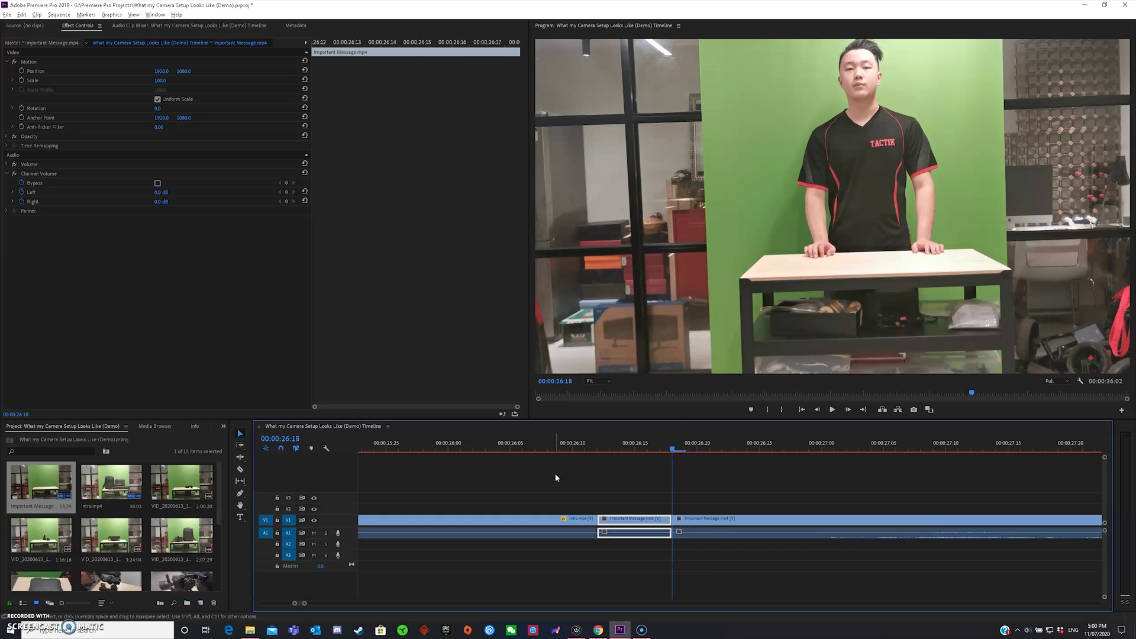
Split the Intro clip at 26:06, then clear the clip selection.
key("Left")
key("Left")
key("Left")
key("Left")
key("Left")
key("Left")
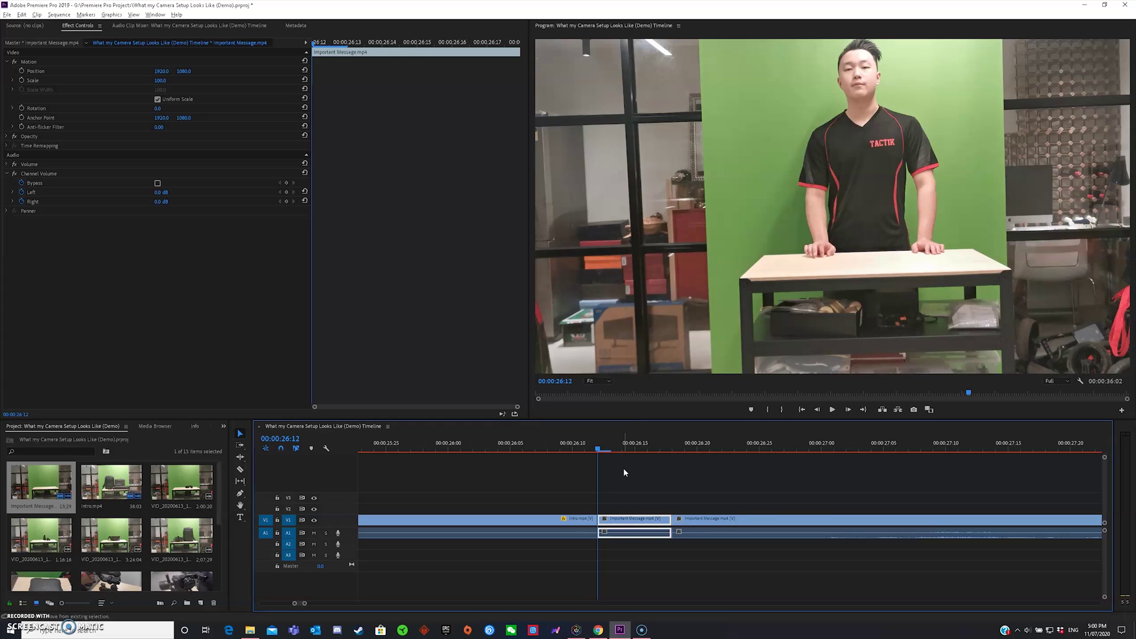
key("shift+Left")
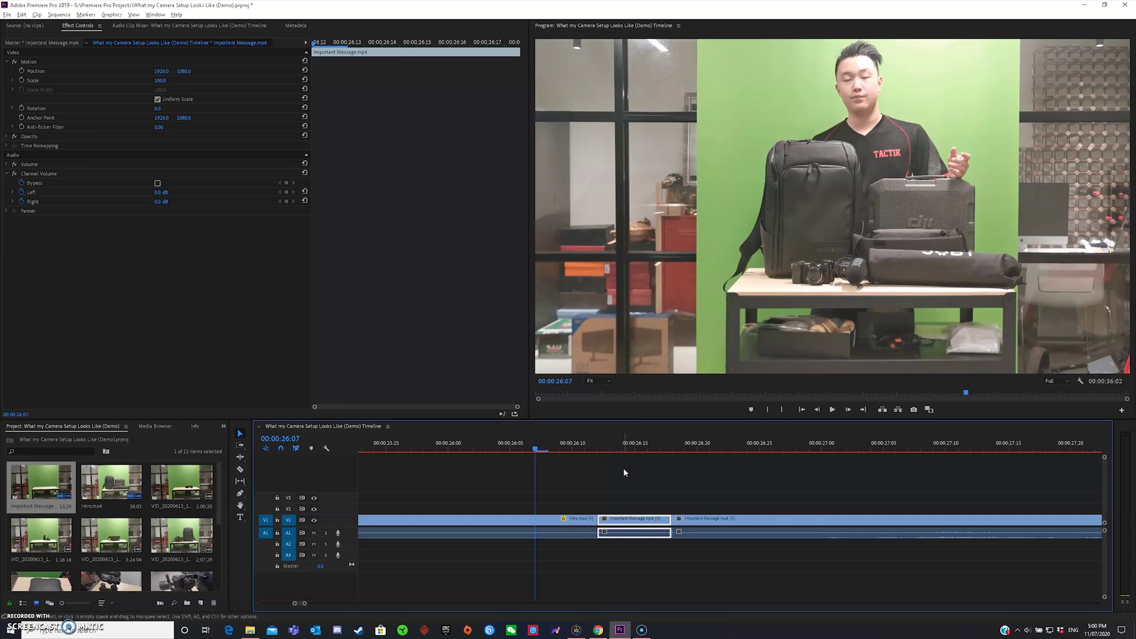
key("Right")
key("Right")
key("Right")
key("Right")
key("Right")
key("Left")
key("Left")
key("Left")
key("Left")
key("Left")
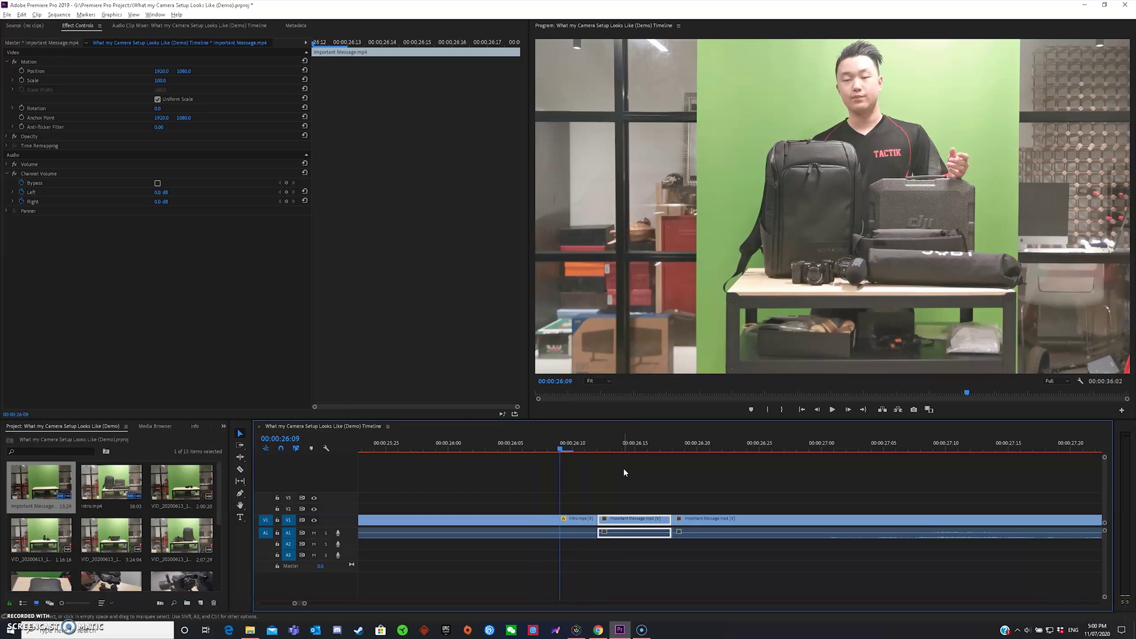
key("Left")
key("c")
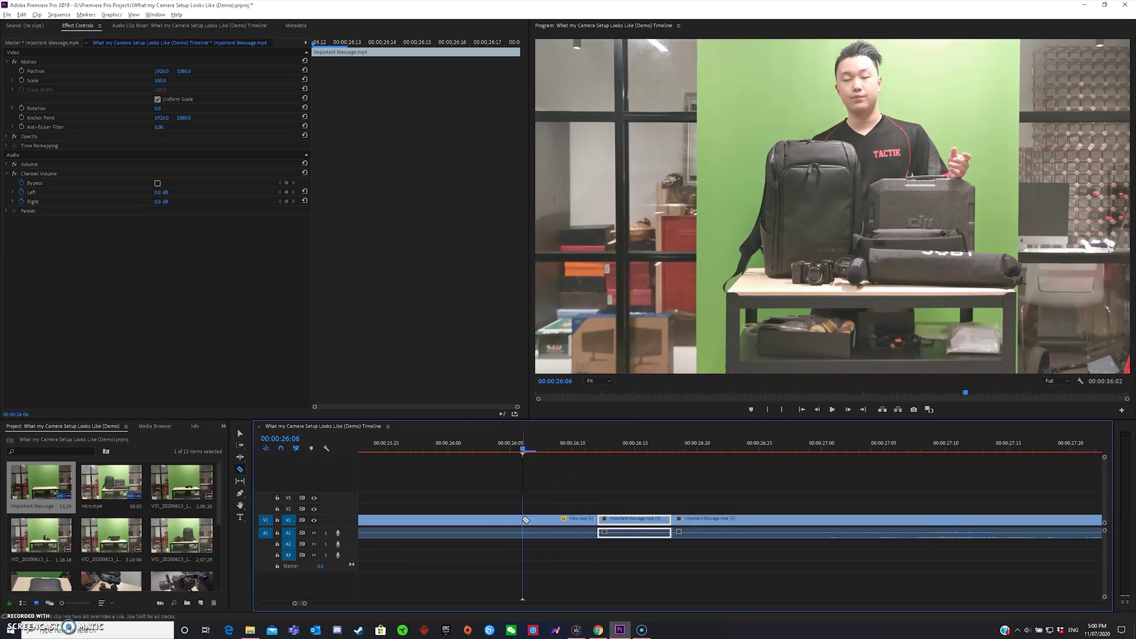
left_click(523, 519)
key("v")
left_click(583, 491)
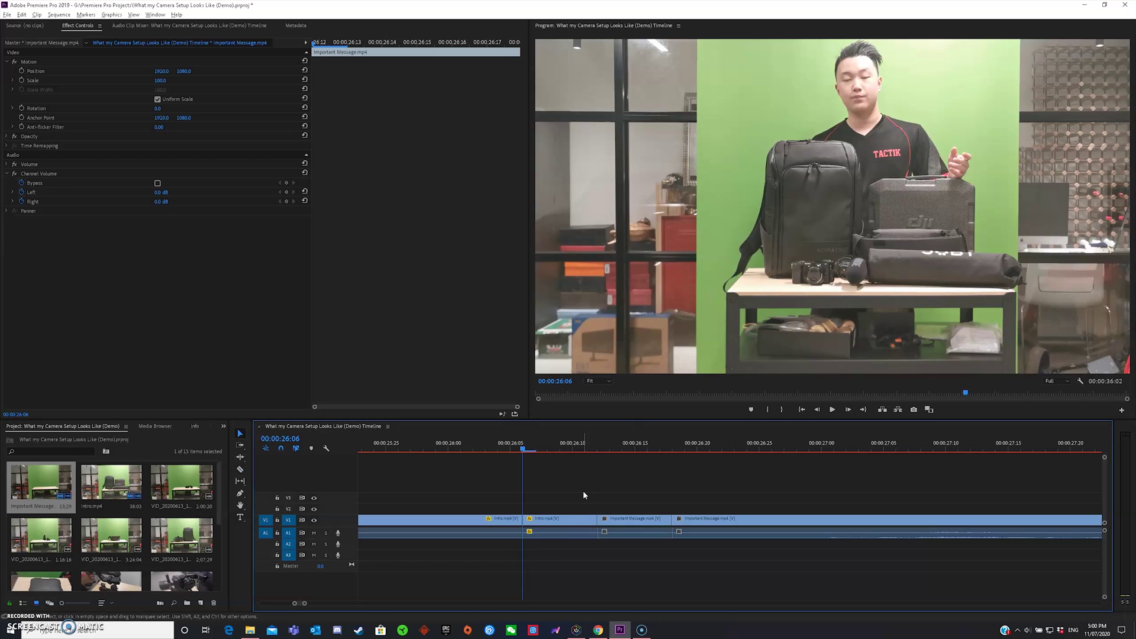
Unlink the two short middle pieces and delete their A1 audio.
left_click_drag(588, 494, 615, 521)
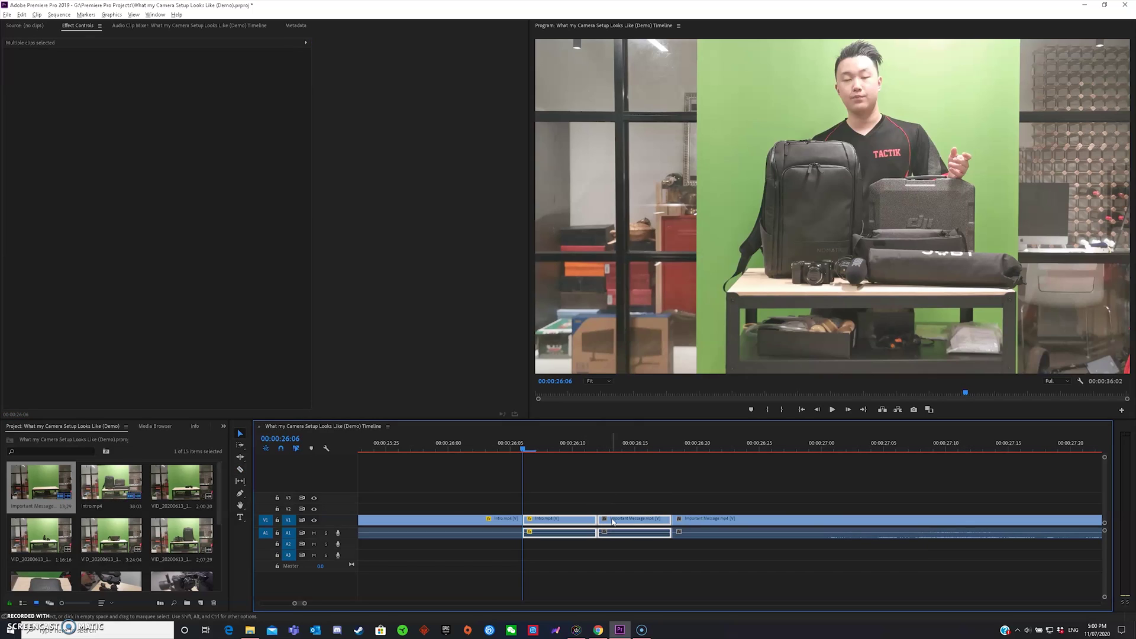
right_click(630, 522)
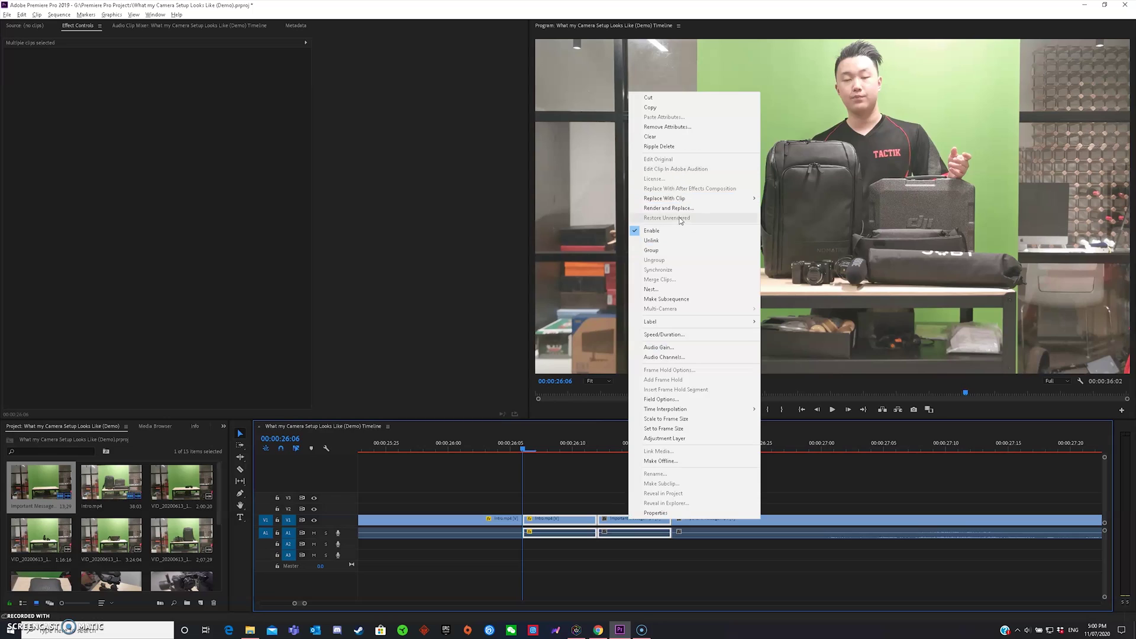
left_click(671, 241)
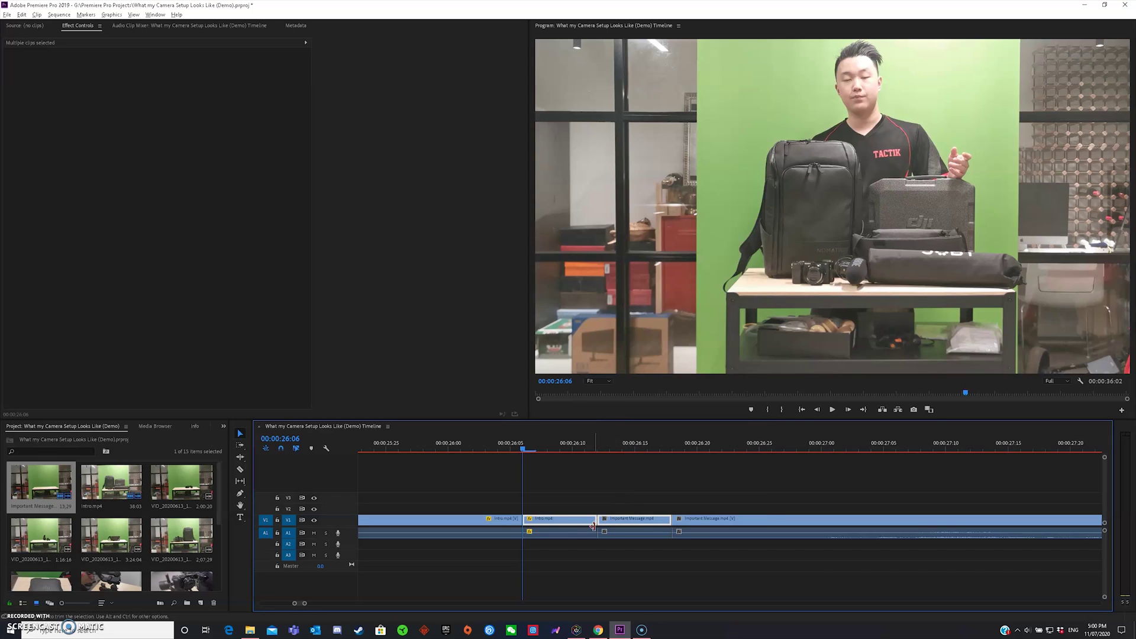
left_click(582, 519)
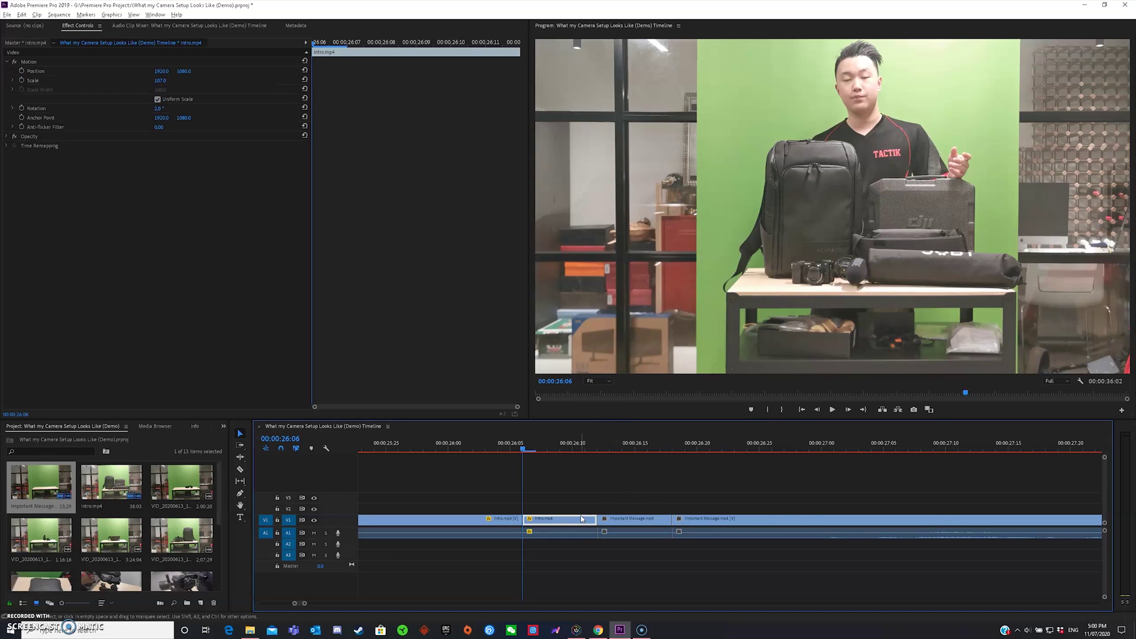
left_click_drag(583, 549, 605, 533)
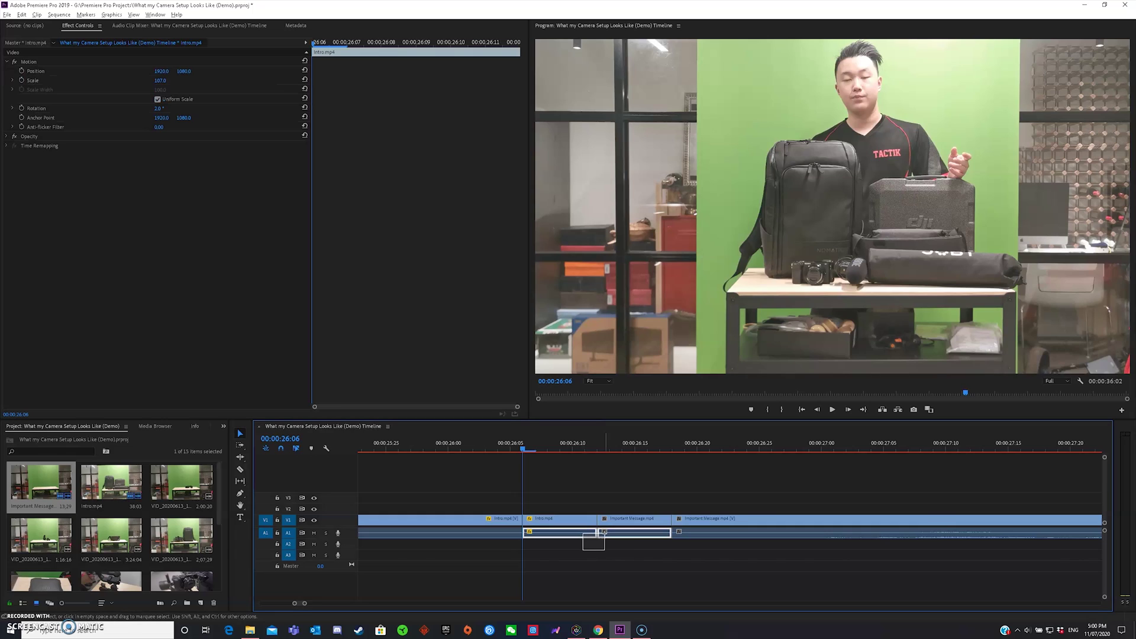
key("Delete")
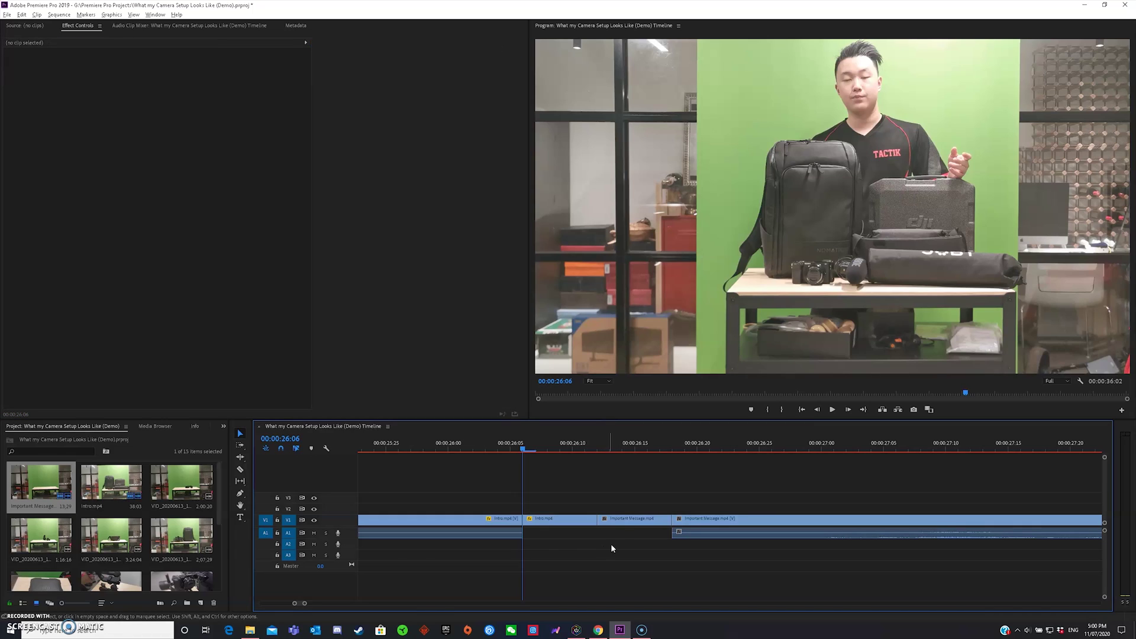
Nest the two short video pieces as 'Nested Sequence 01'.
left_click(626, 521)
left_click_drag(620, 555, 610, 524)
left_click(582, 519)
right_click(643, 521)
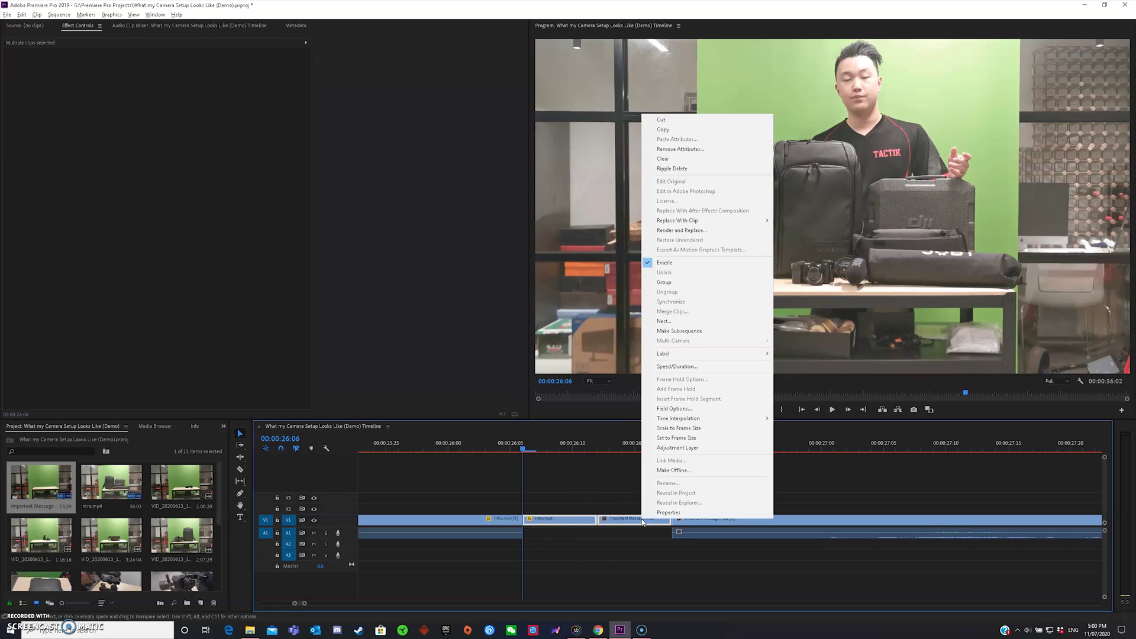
left_click(694, 323)
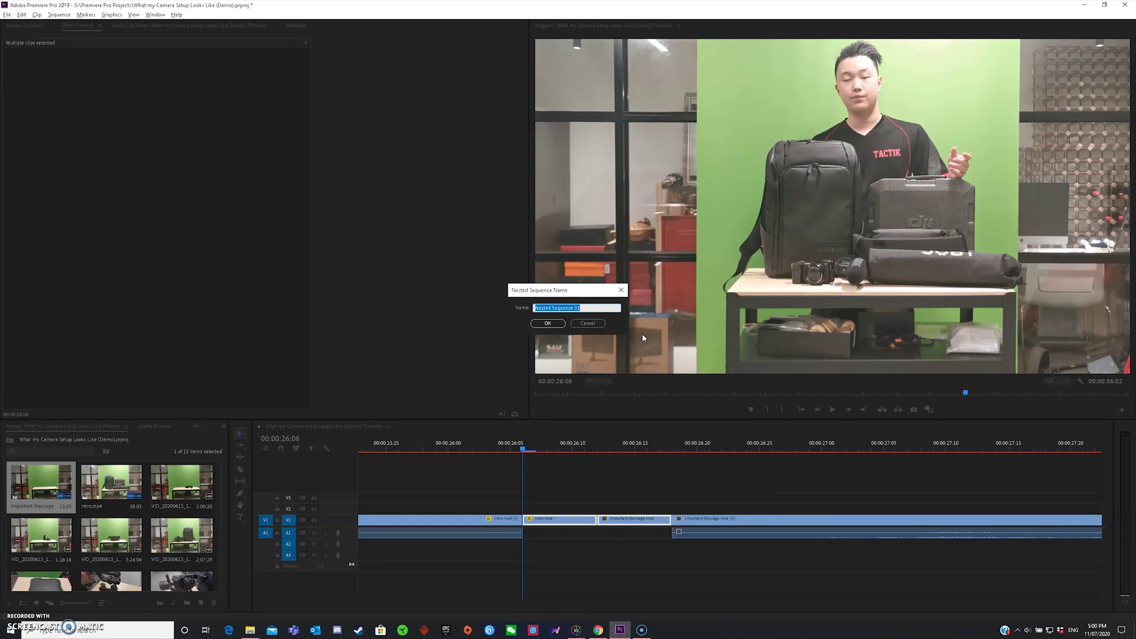
key("Return")
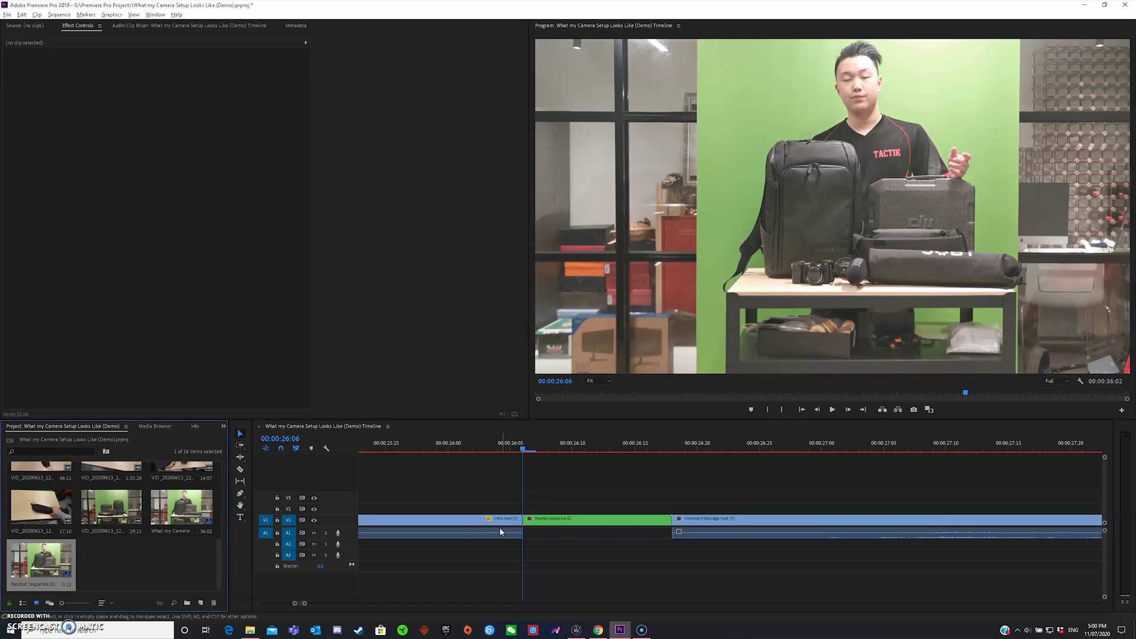
Search 'transf' in Effects and drop Transform onto the Nested Sequence 01 clip.
left_click(565, 526)
scroll(157, 429, "down", 5)
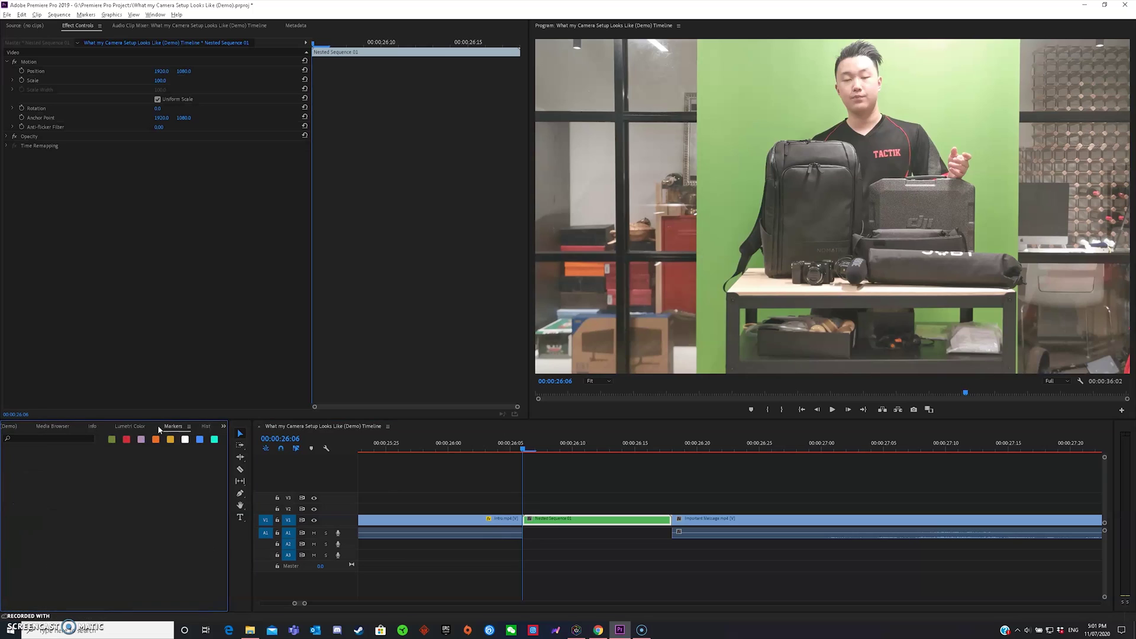
scroll(158, 429, "down", 2)
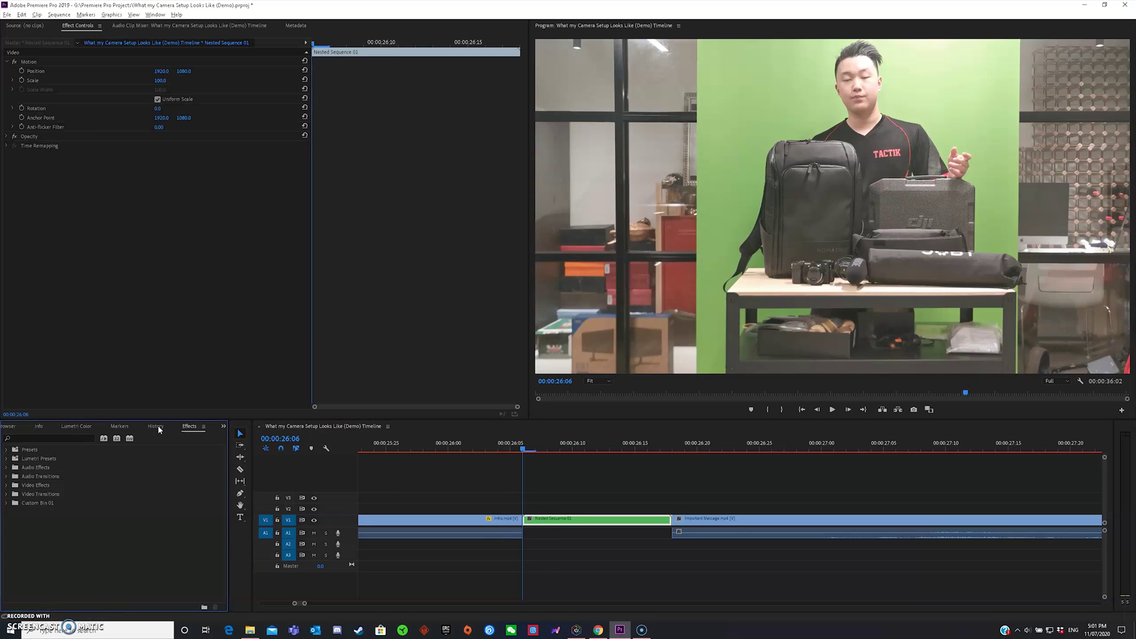
left_click(67, 440)
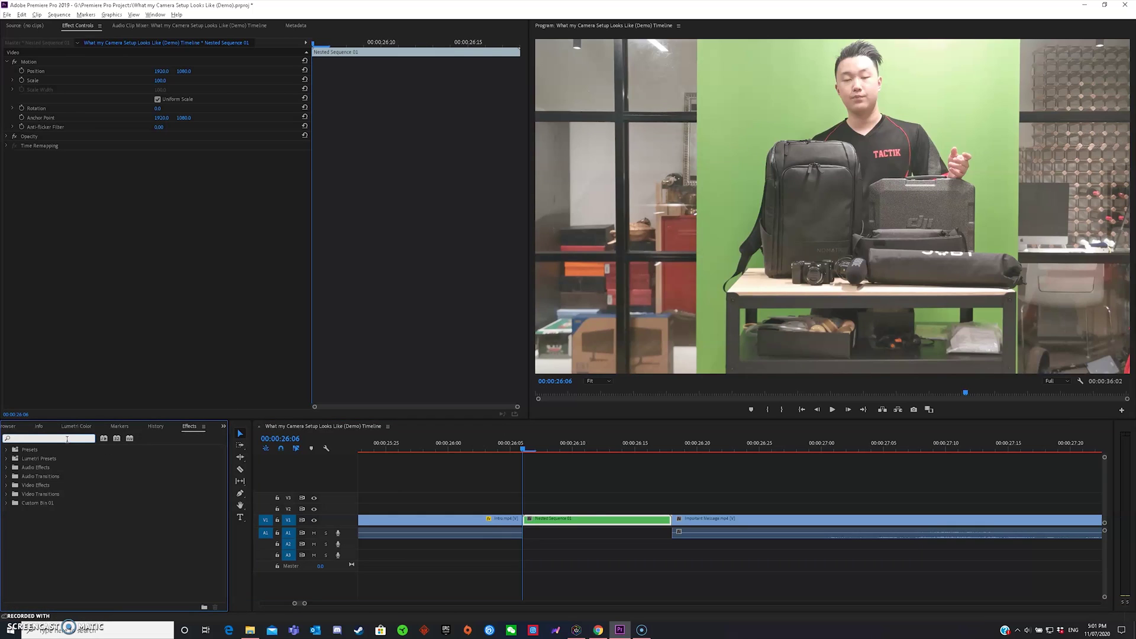
type("transf")
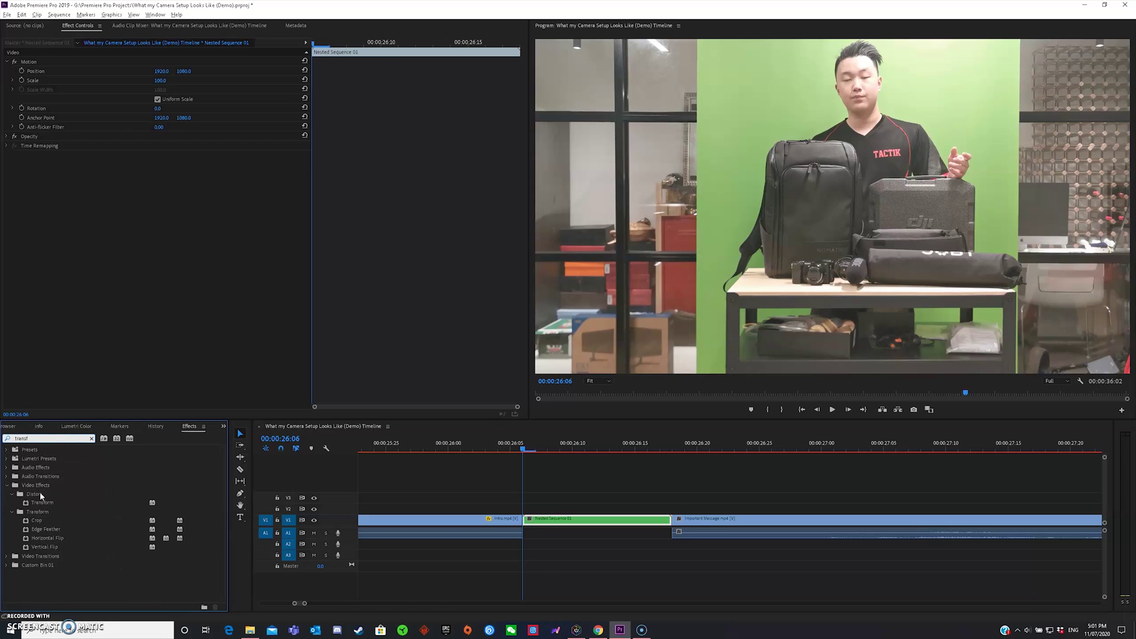
left_click_drag(42, 502, 618, 525)
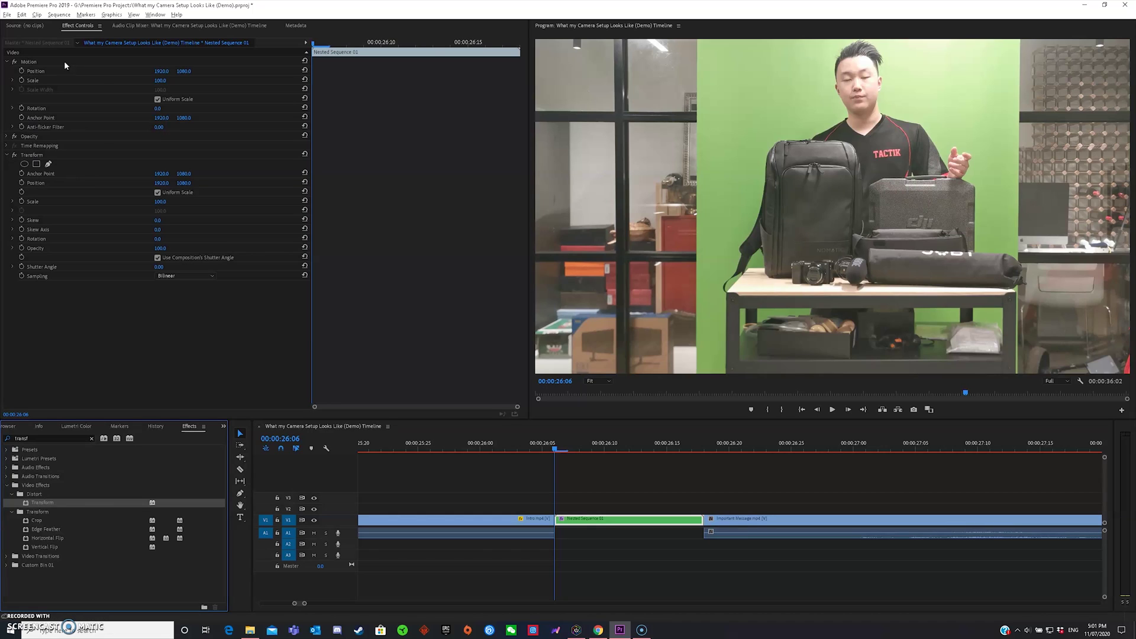
Keyframe the Transform Scale at 300 at 26:12.
left_click(6, 154)
left_click(7, 155)
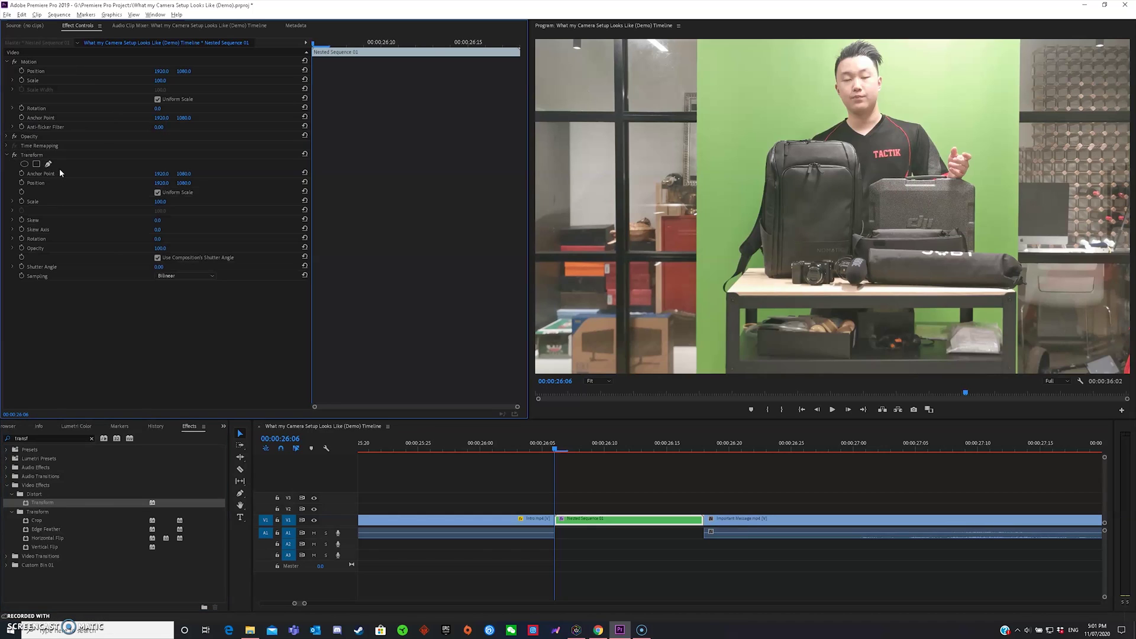
left_click(22, 203)
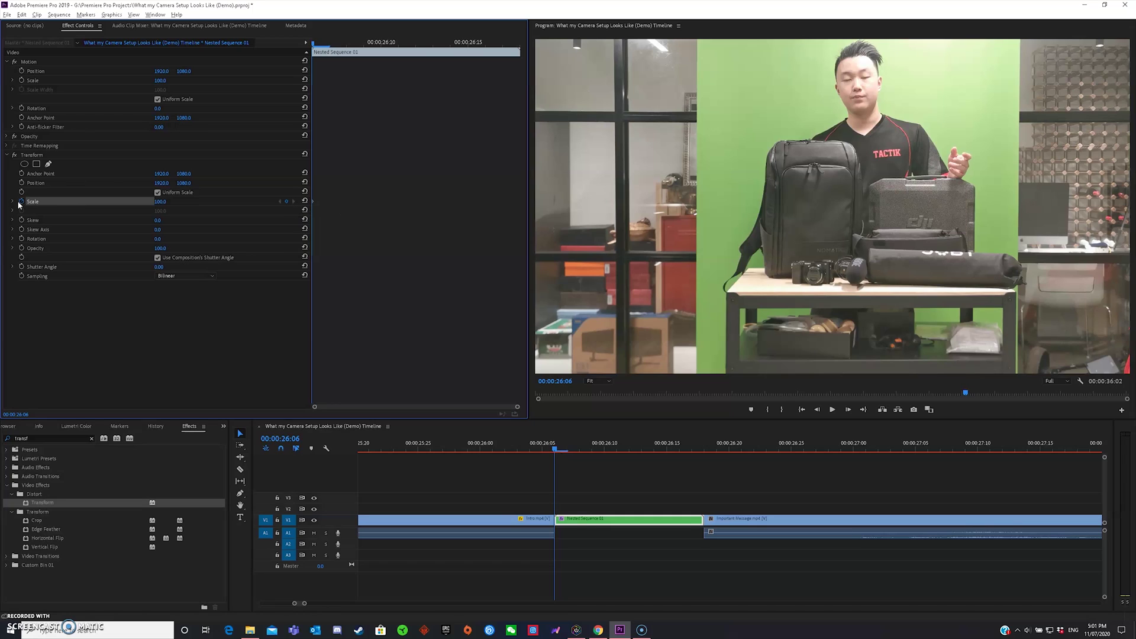
left_click(574, 452)
left_click_drag(574, 452, 632, 455)
left_click(166, 201)
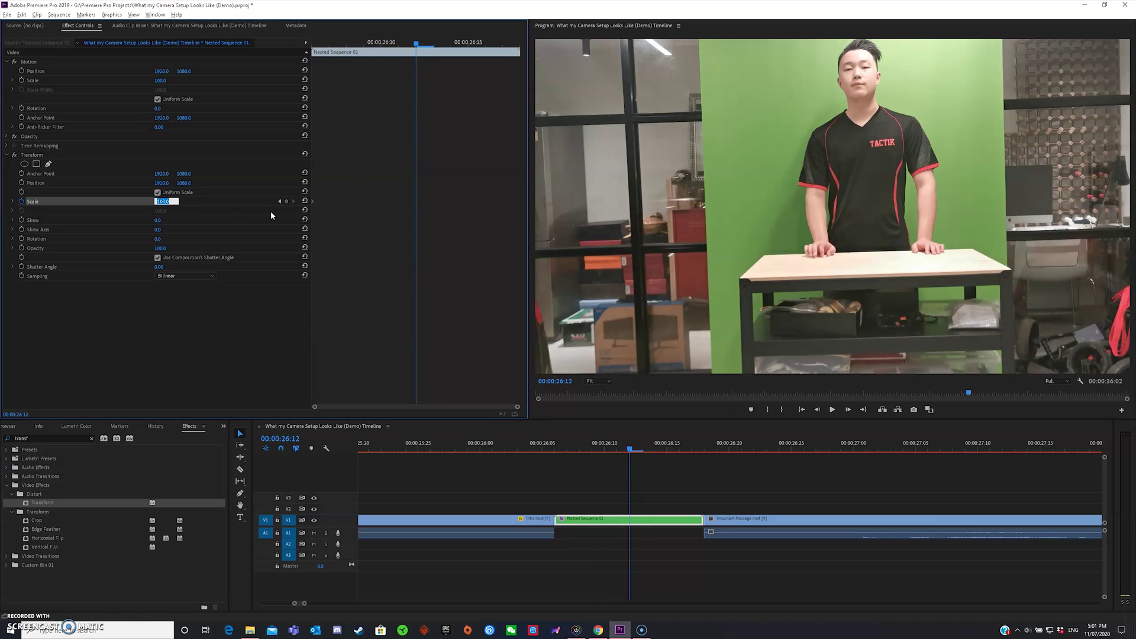
type("300")
key("Return")
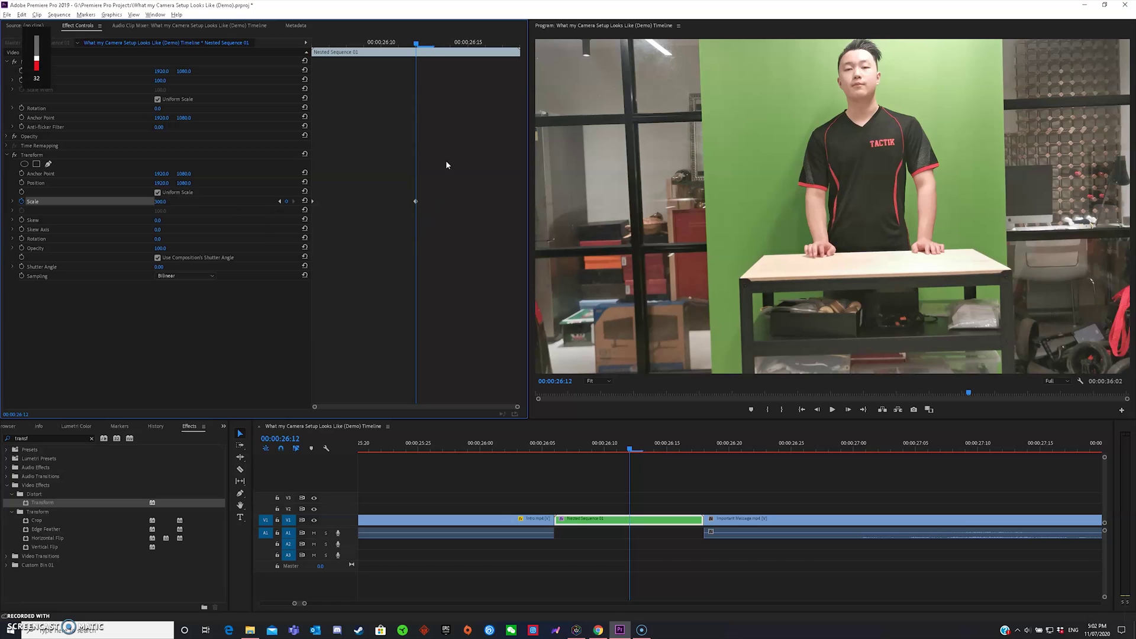
Add a Scale keyframe of 100 at 26:15 and nudge it slightly later.
left_click_drag(631, 449, 667, 451)
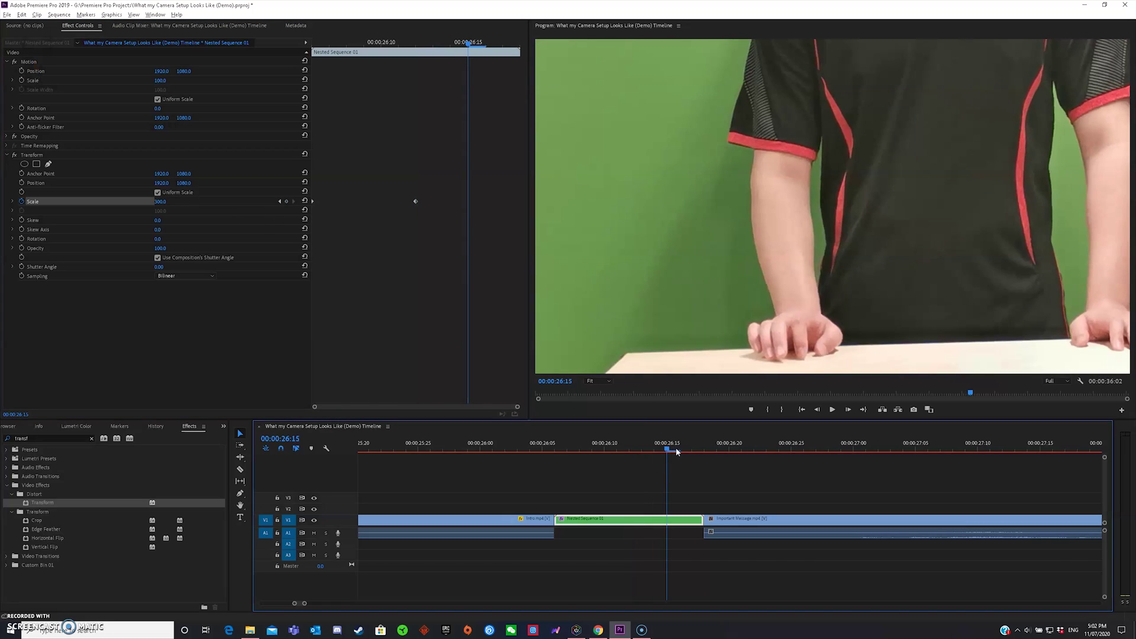
left_click(163, 201)
type("100")
key("Return")
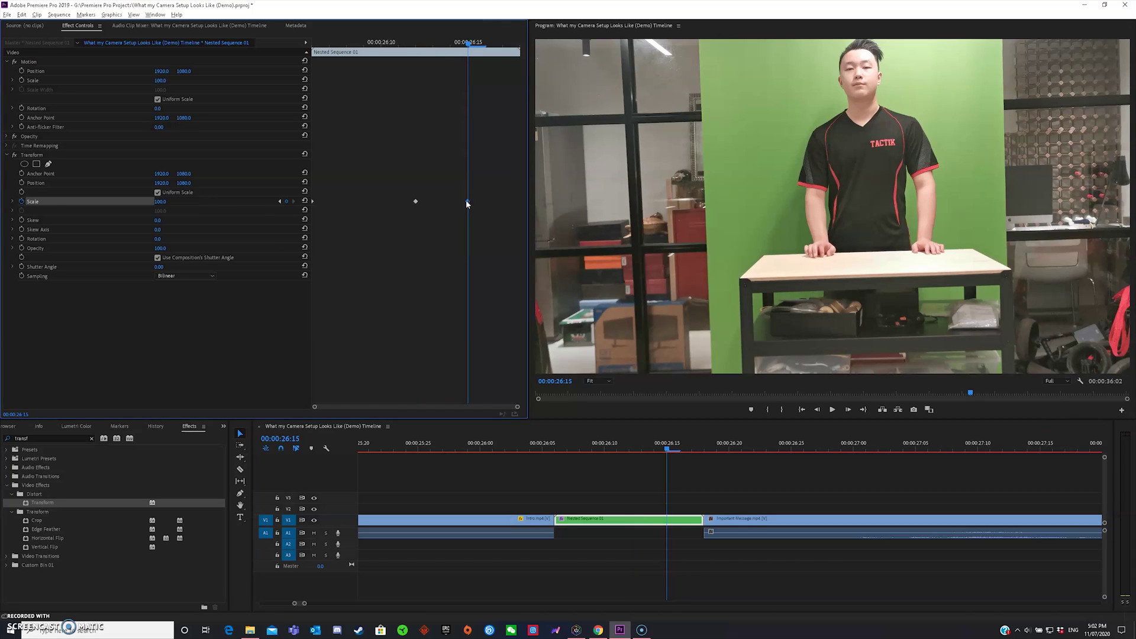
left_click_drag(477, 203, 537, 208)
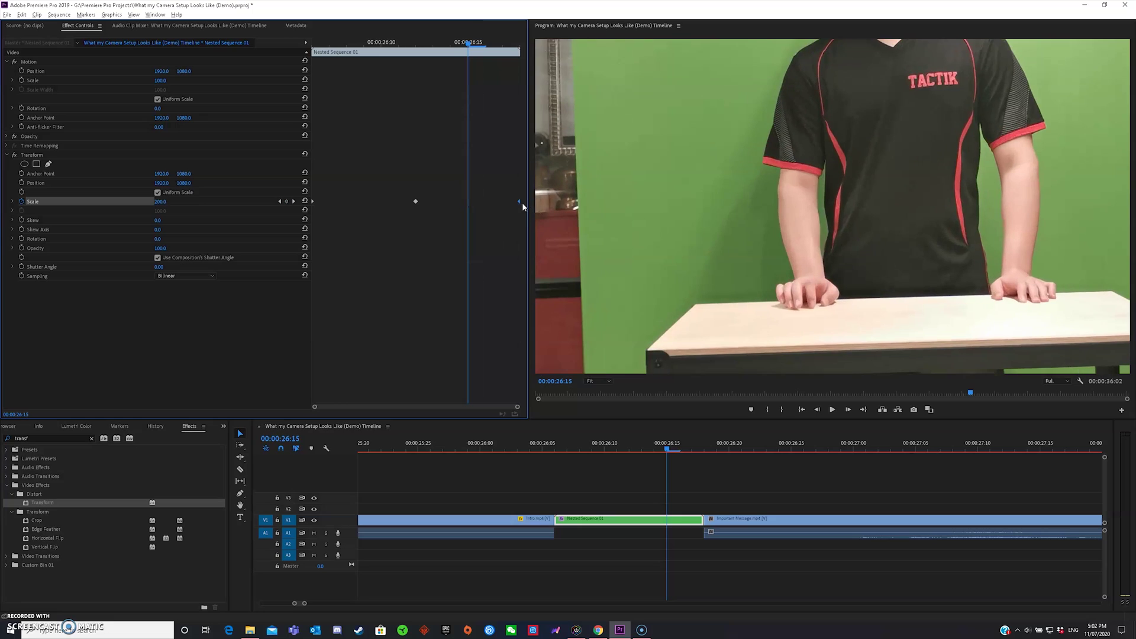
Ease the Scale keyframes with Auto Bezier and Ease Out interpolation.
right_click(519, 205)
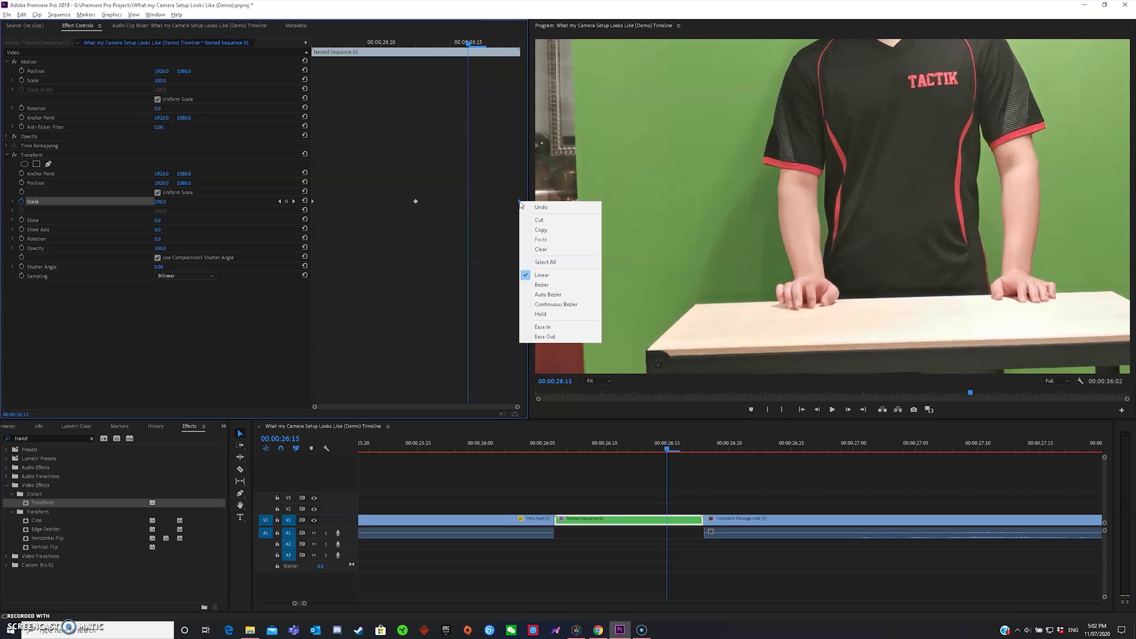
left_click(546, 327)
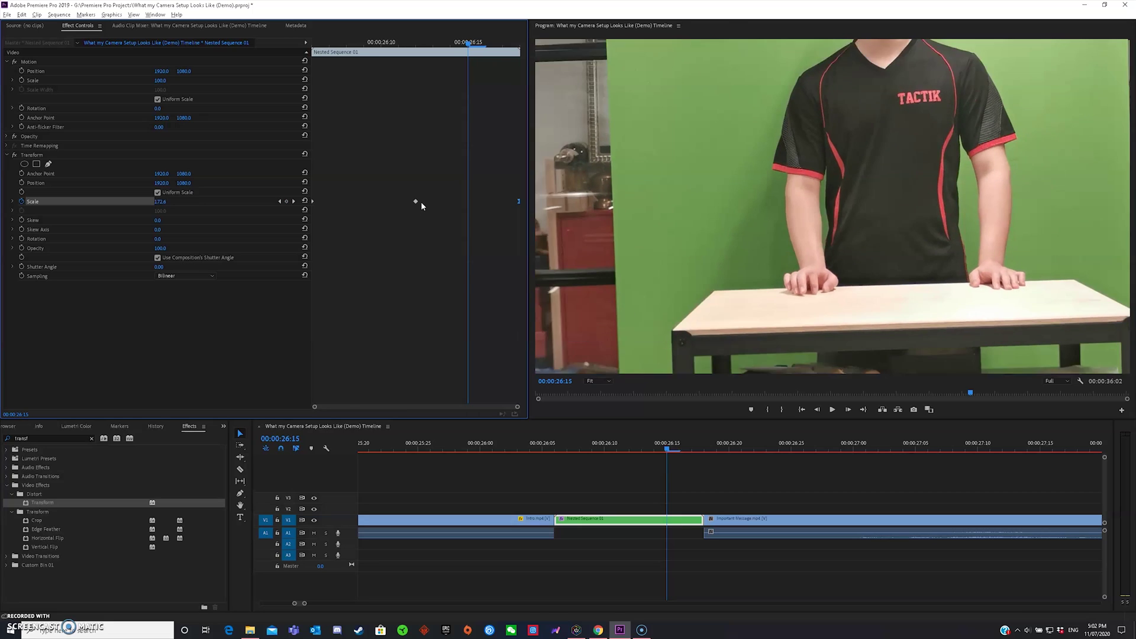
right_click(415, 203)
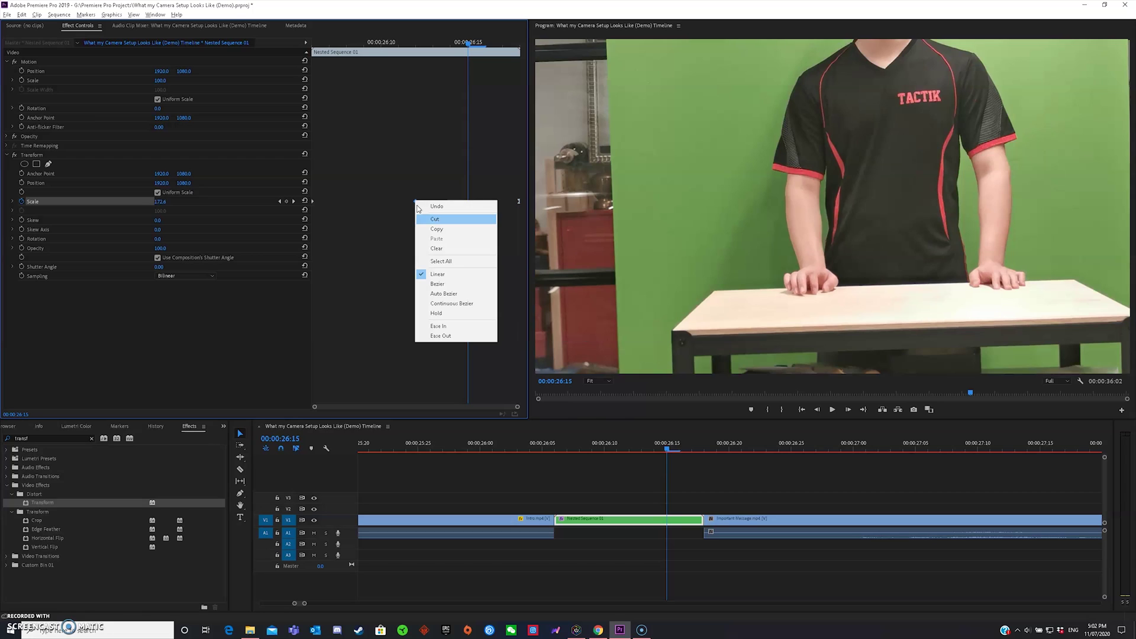
left_click(452, 294)
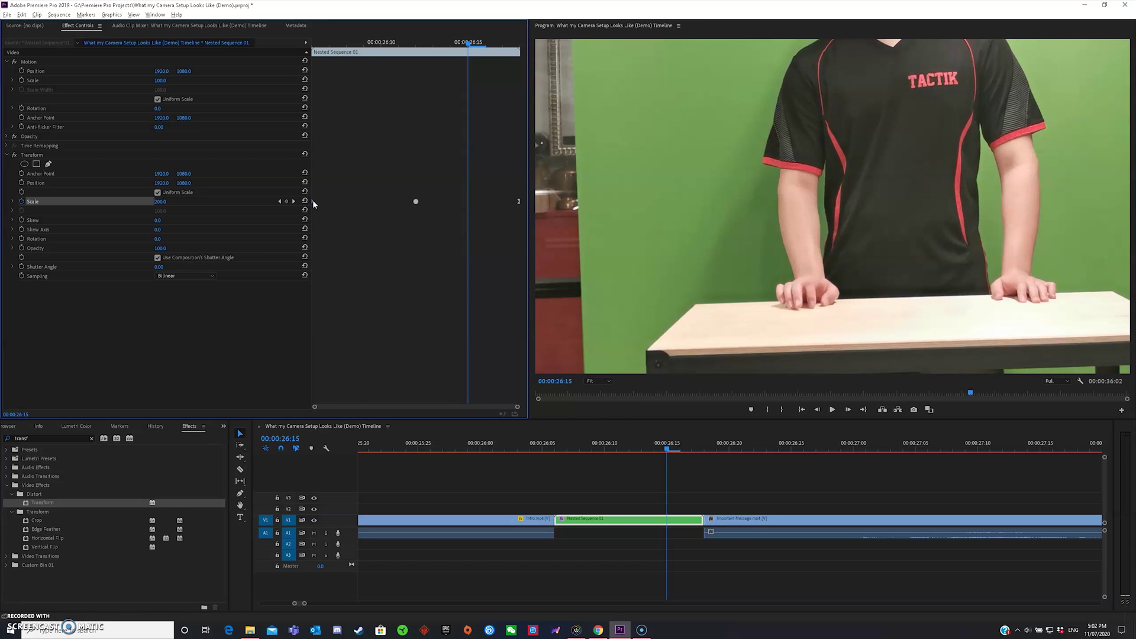
right_click(313, 200)
left_click(367, 340)
Set the Transform Shutter Angle to 360.
left_click(160, 267)
type("360")
key("Return")
Zoom the timeline out and play back the zoom transition from about 25:19.
left_click(519, 450)
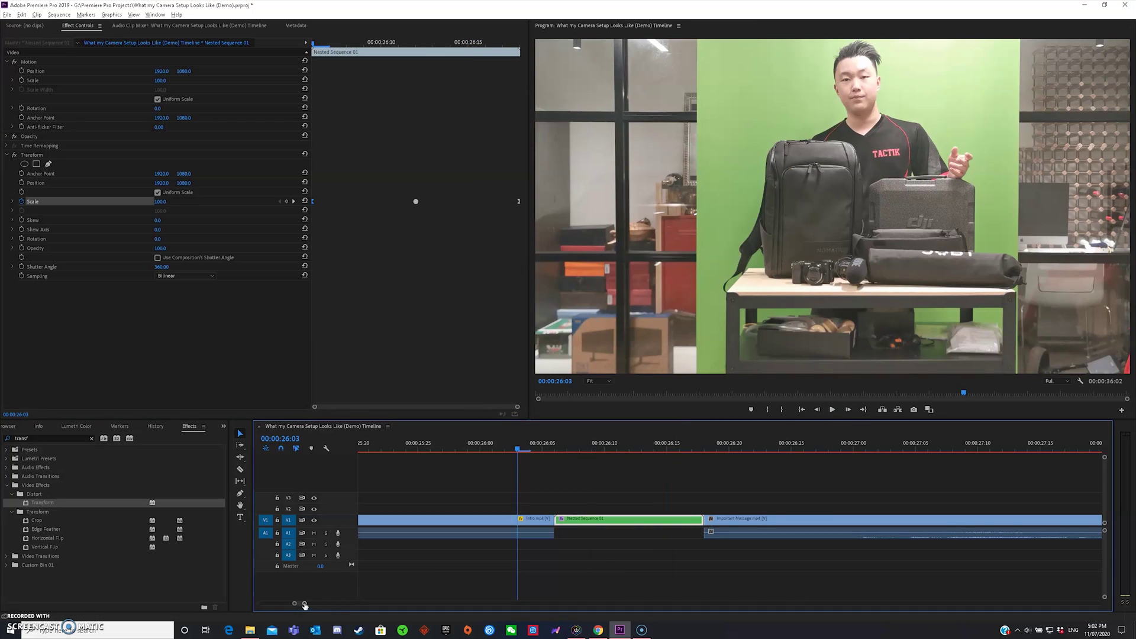
left_click_drag(305, 604, 354, 603)
left_click(720, 448)
left_click(715, 449)
scroll(734, 474, "down", 2)
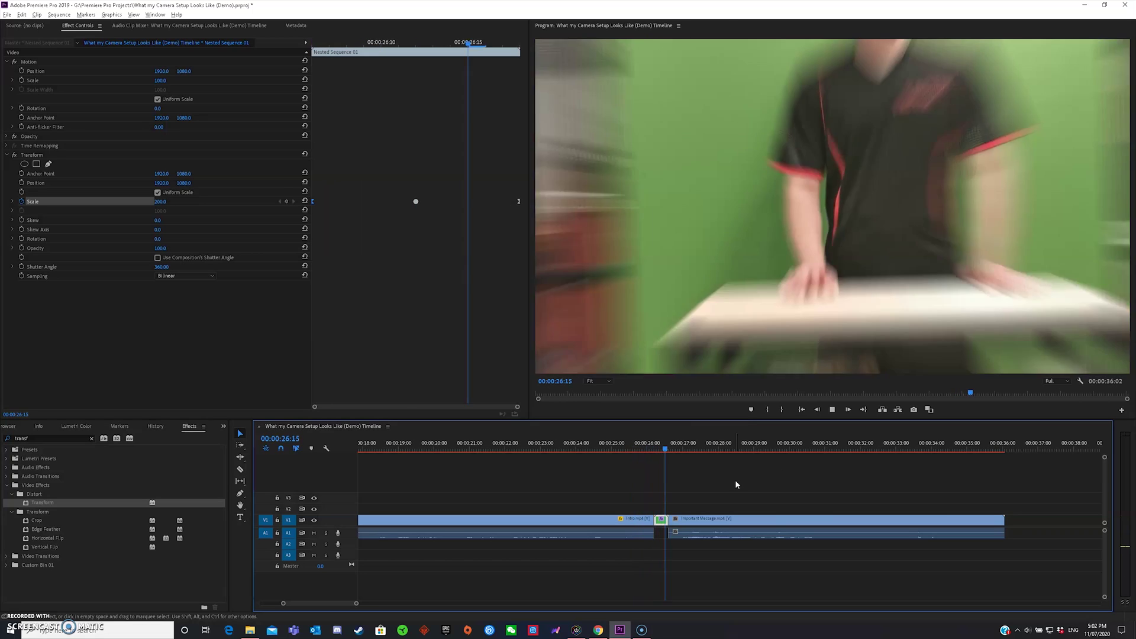
key("space")
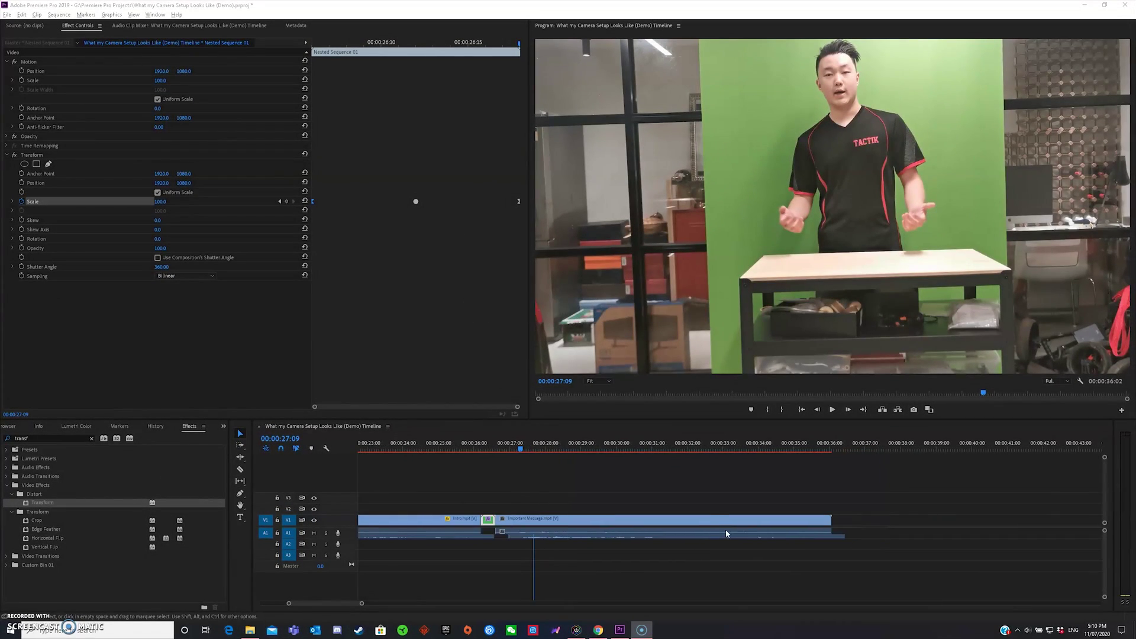
Scrub the playhead to the end of the last clip at 00:00:36:03.
scroll(719, 527, "down", 2)
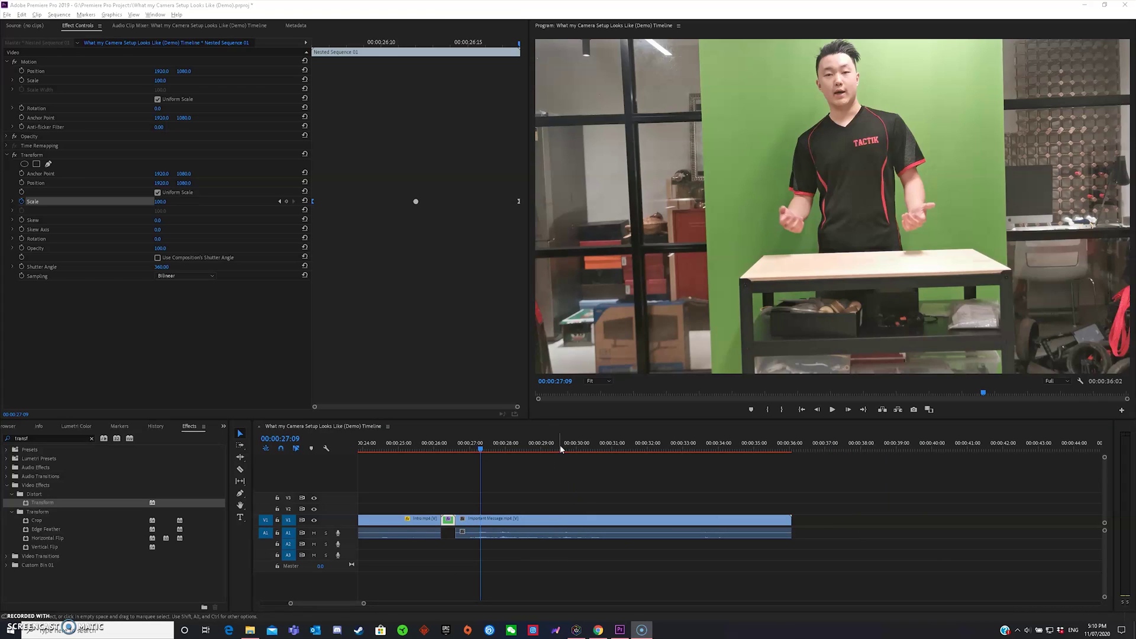
left_click_drag(560, 445, 673, 453)
left_click_drag(768, 454, 796, 457)
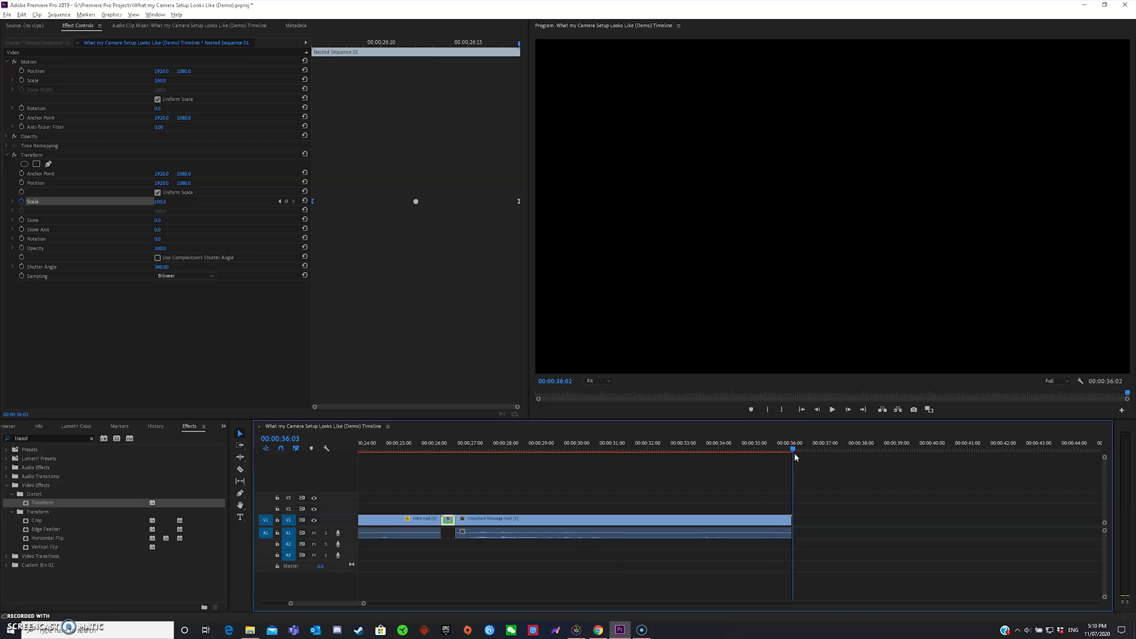
Show the Project bin, select the Type tool, and discard an empty text graphic.
left_click(833, 525)
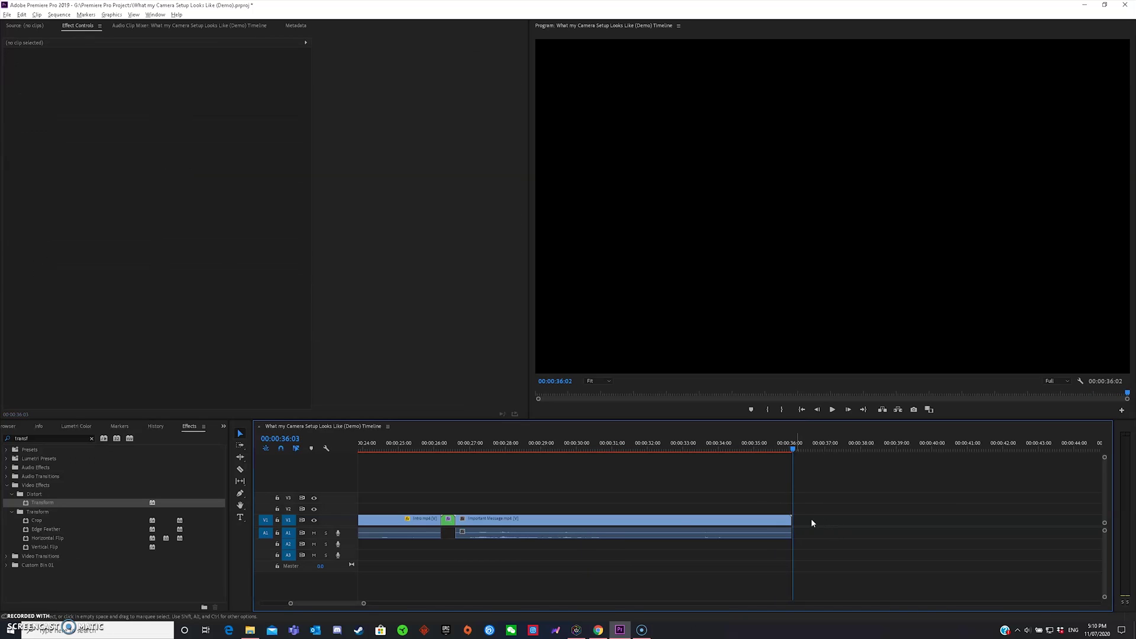
left_click(32, 424)
left_click(239, 541)
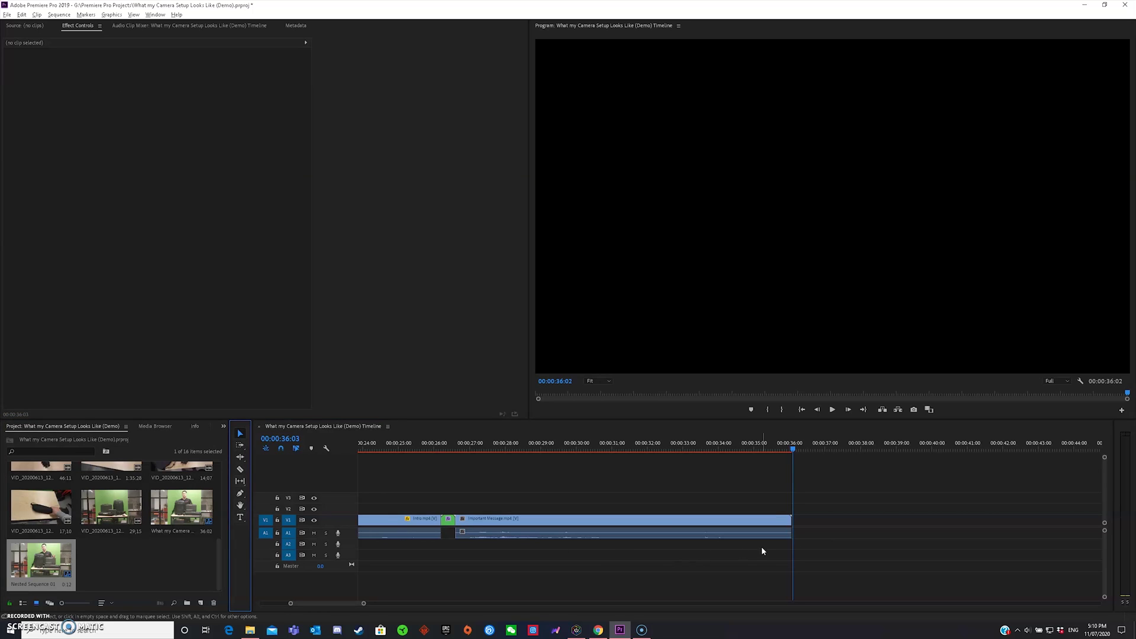
left_click(240, 519)
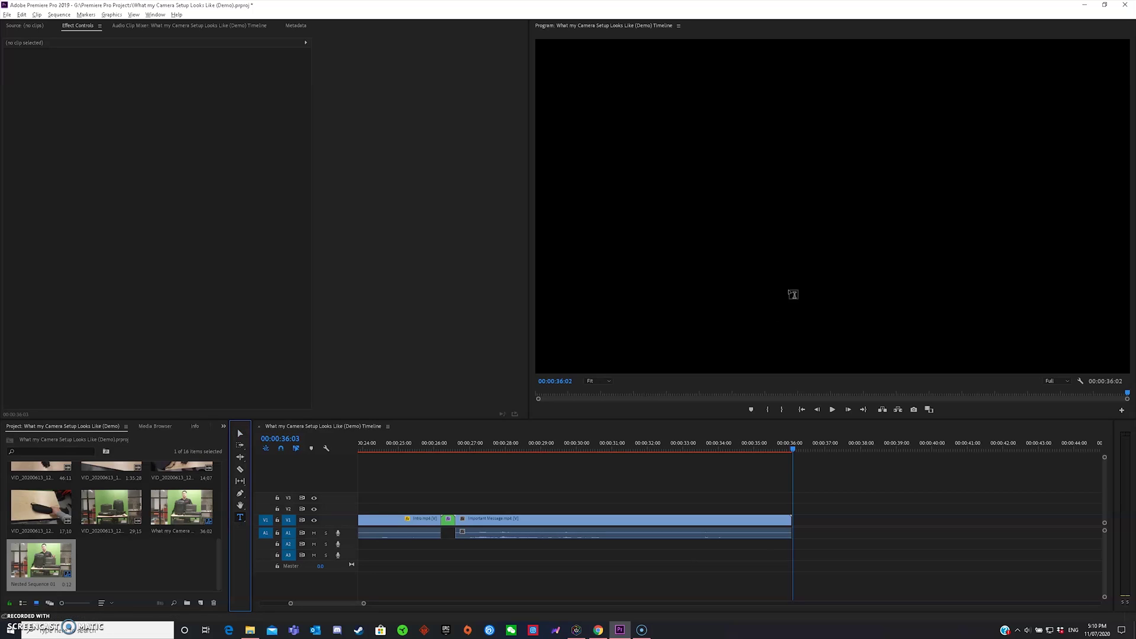
left_click(795, 200)
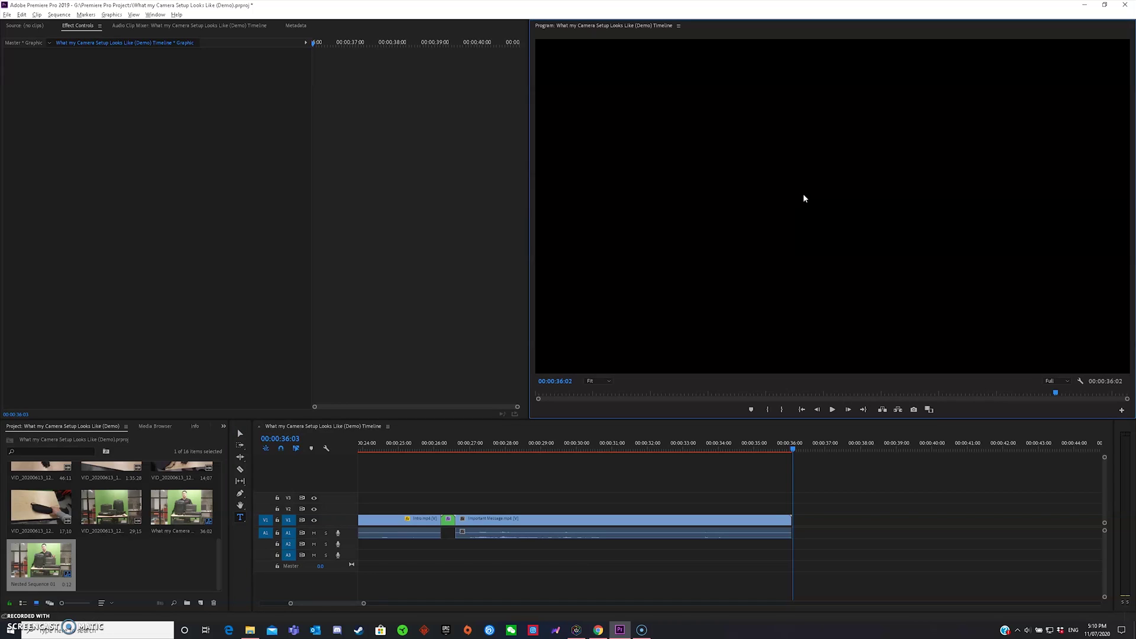
left_click(803, 193)
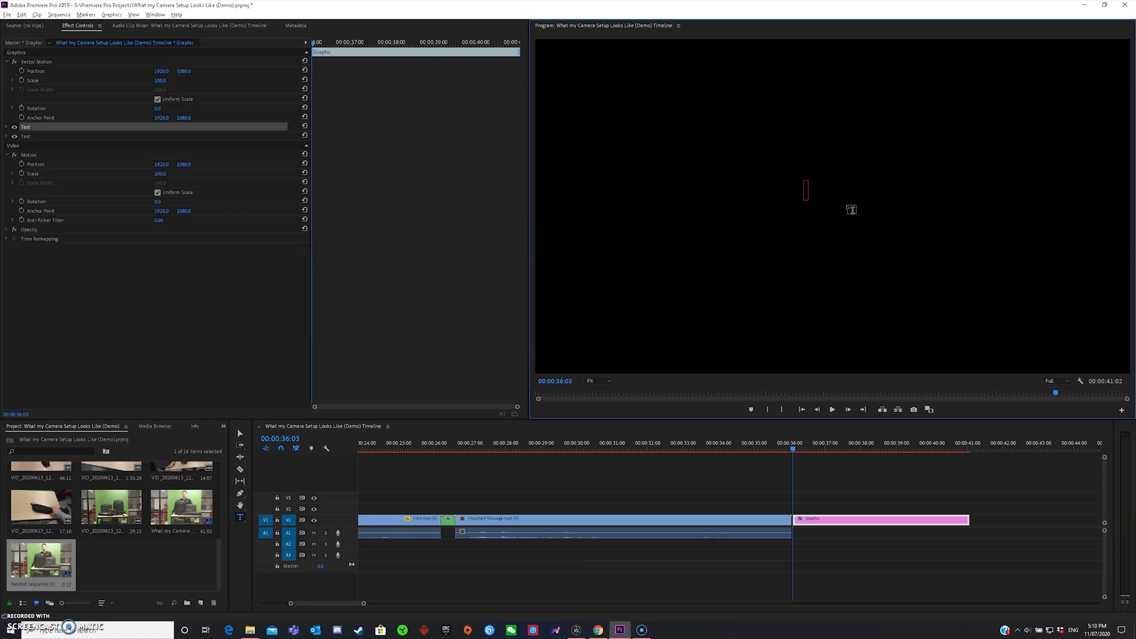
left_click(815, 524)
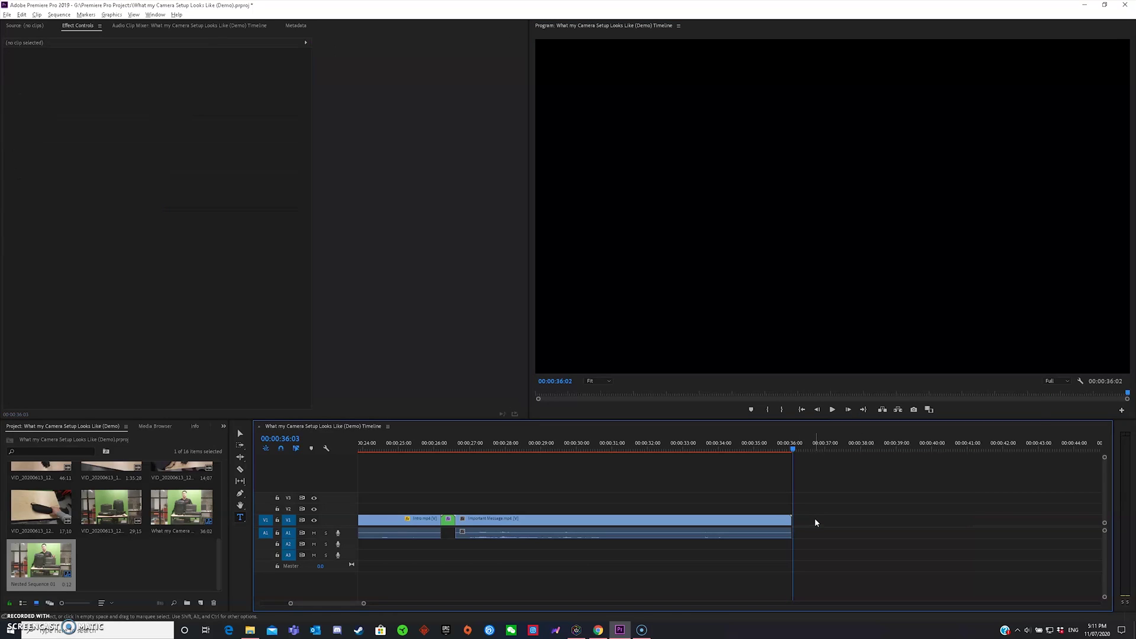
Add a new text layer after the last clip reading 'Hello'.
key("ctrl+t")
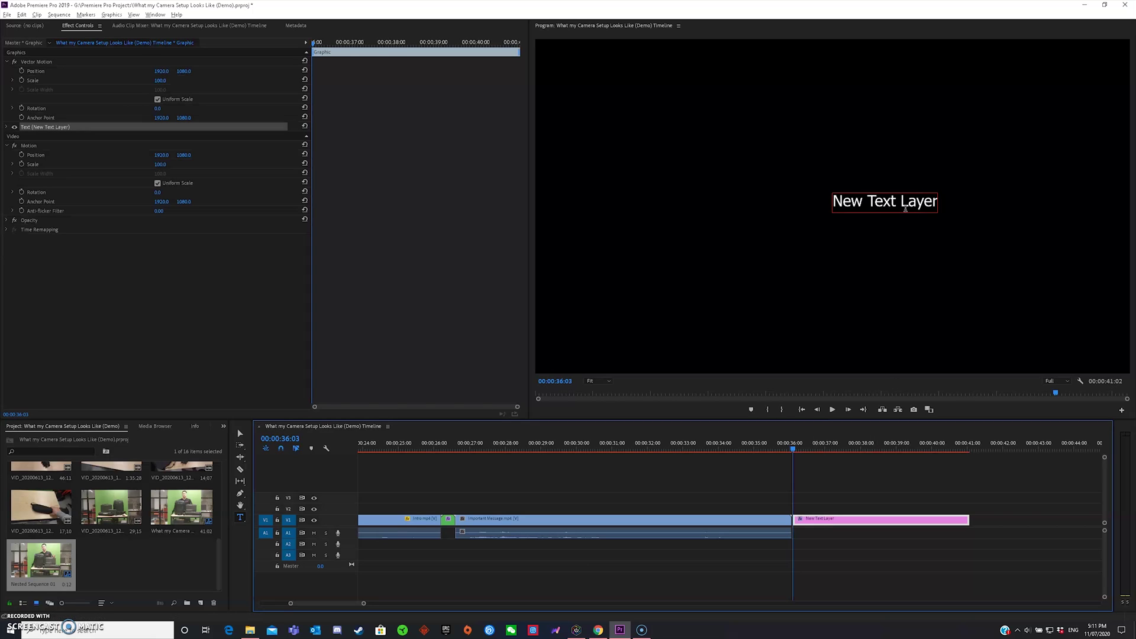
double_click(904, 204)
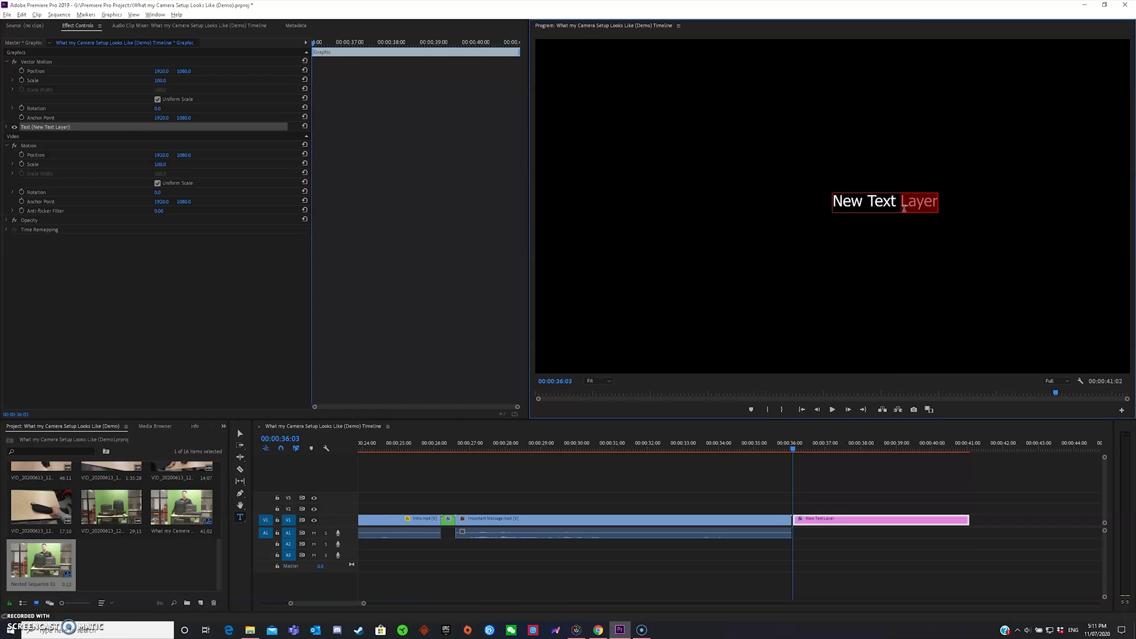
key("ctrl+a")
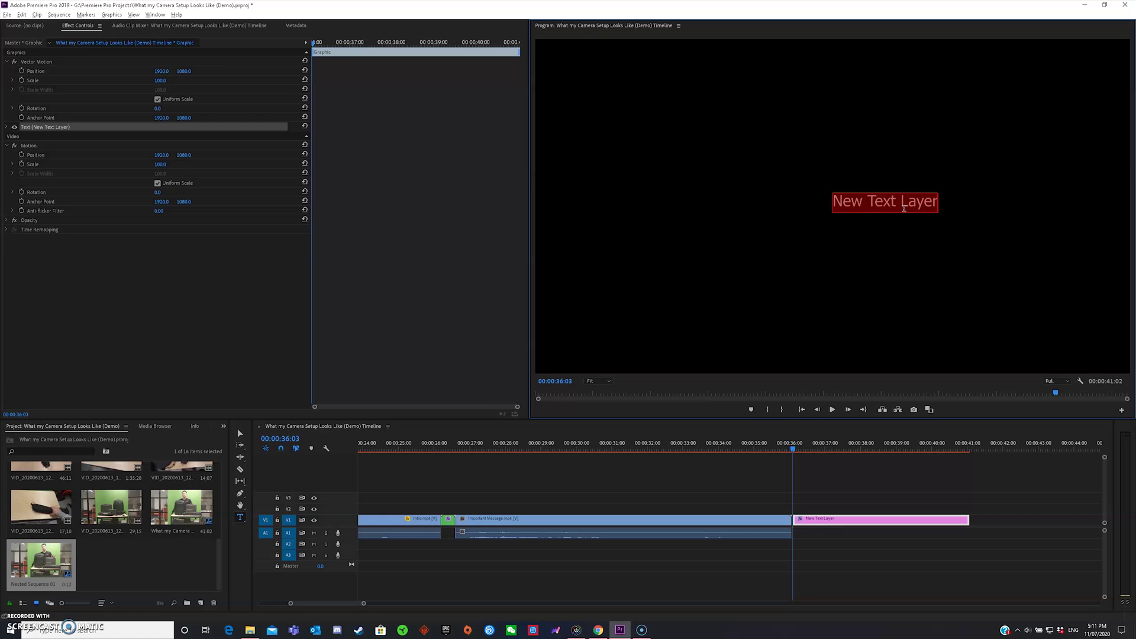
type("Hello")
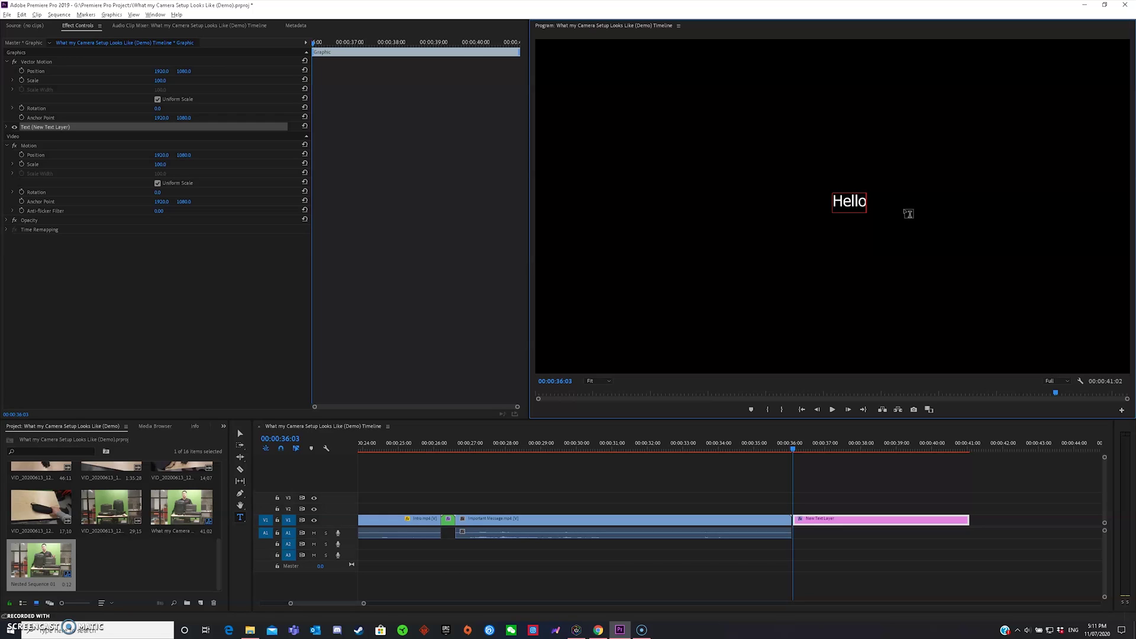
left_click(809, 444)
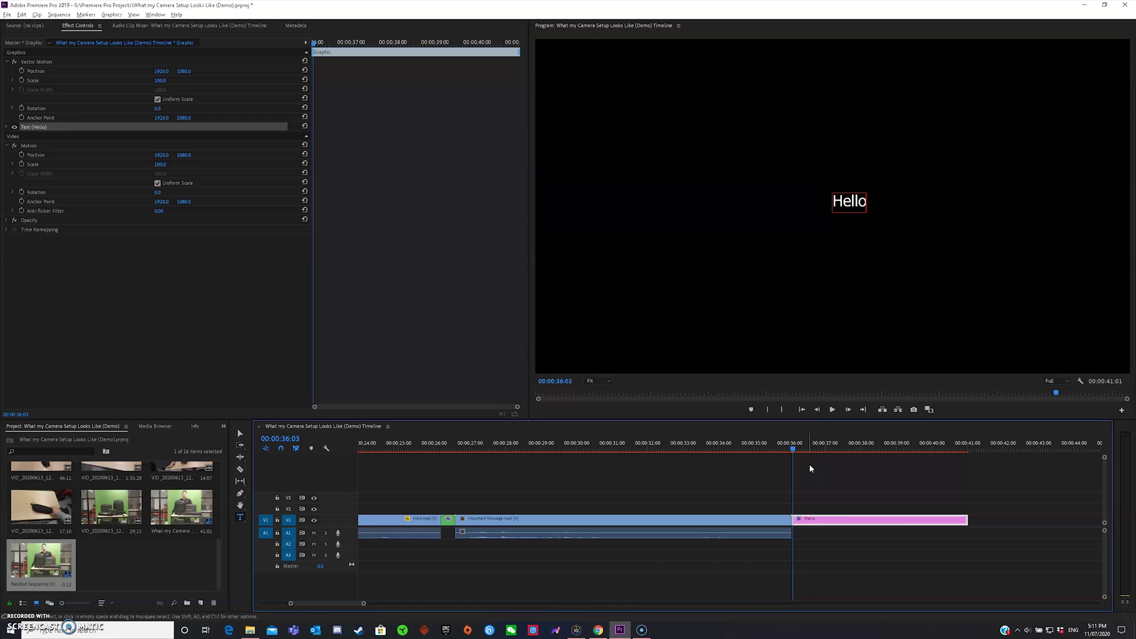
Select the Hello text and expand its Text (Hello) settings in Effect Controls.
left_click(852, 204)
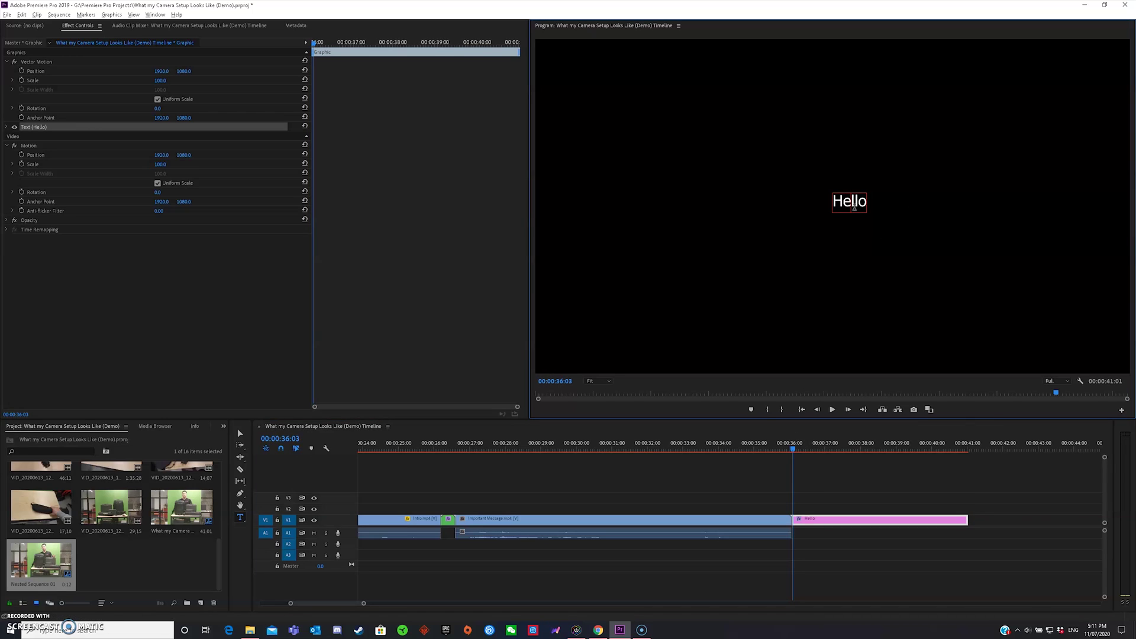
double_click(855, 205)
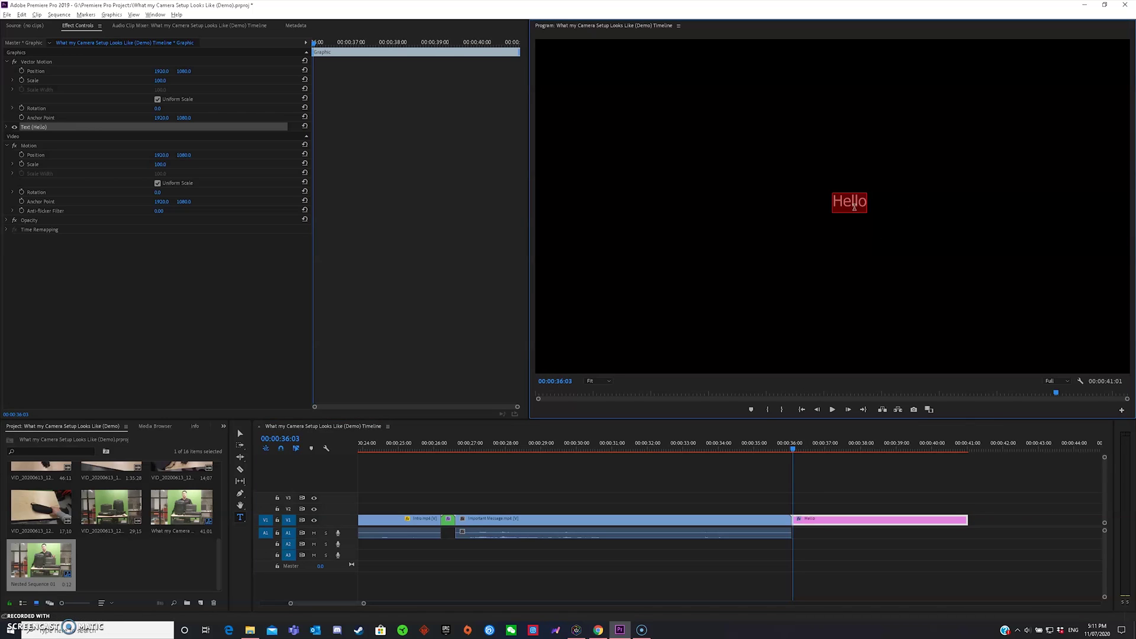
left_click(8, 128)
scroll(140, 247, "down", 3)
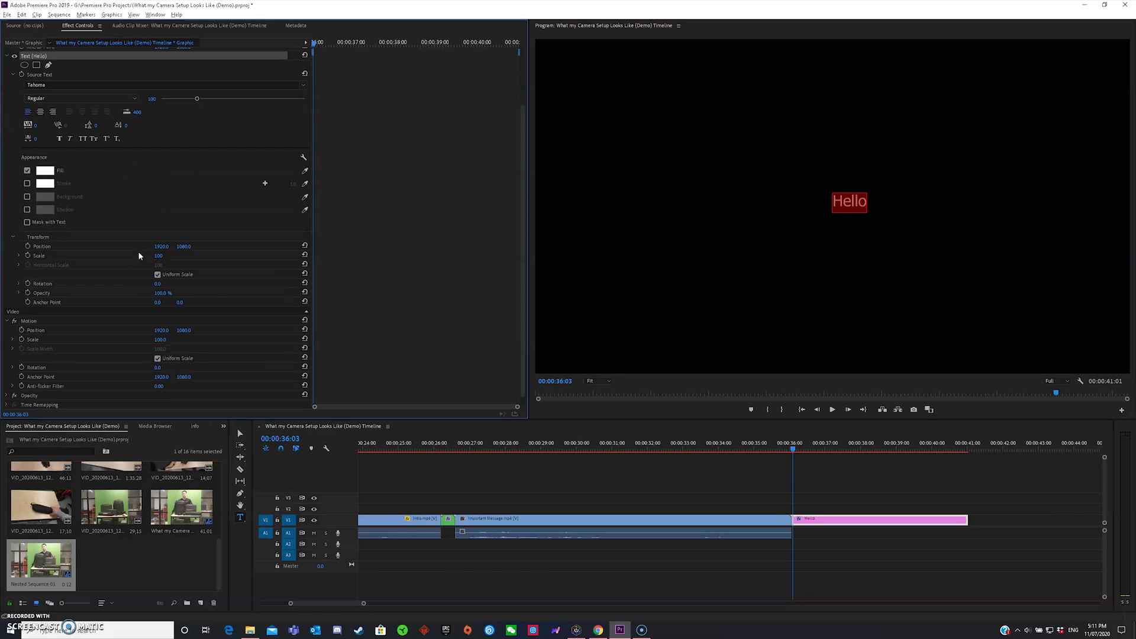
scroll(57, 337, "up", 3)
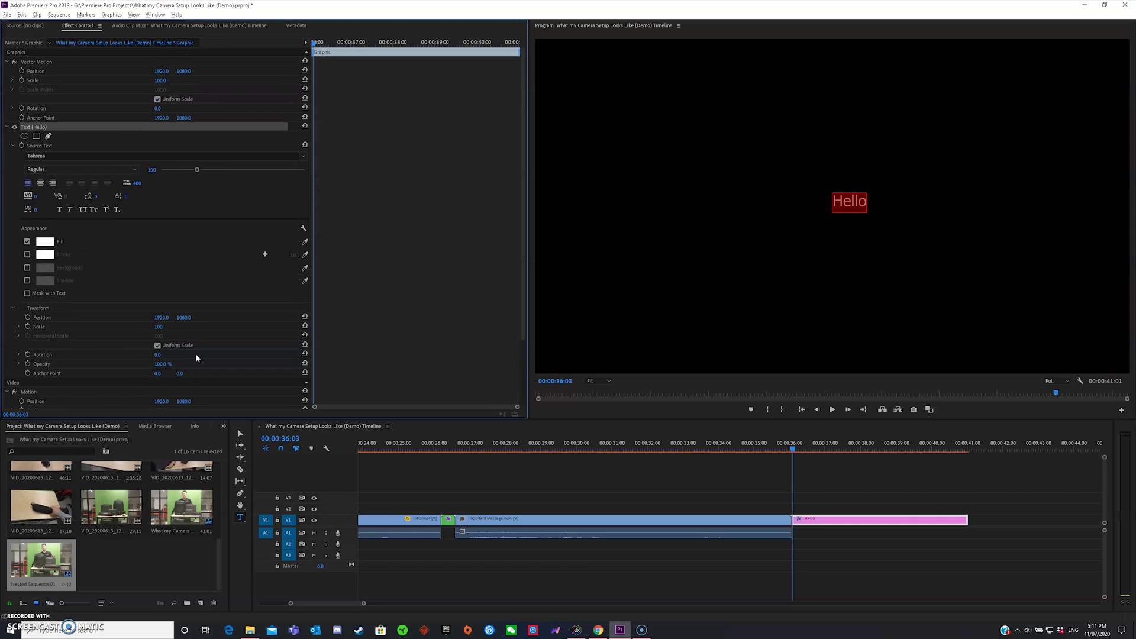
Set the Hello caption's fill colour to pure red.
left_click(44, 242)
left_click_drag(561, 319, 615, 409)
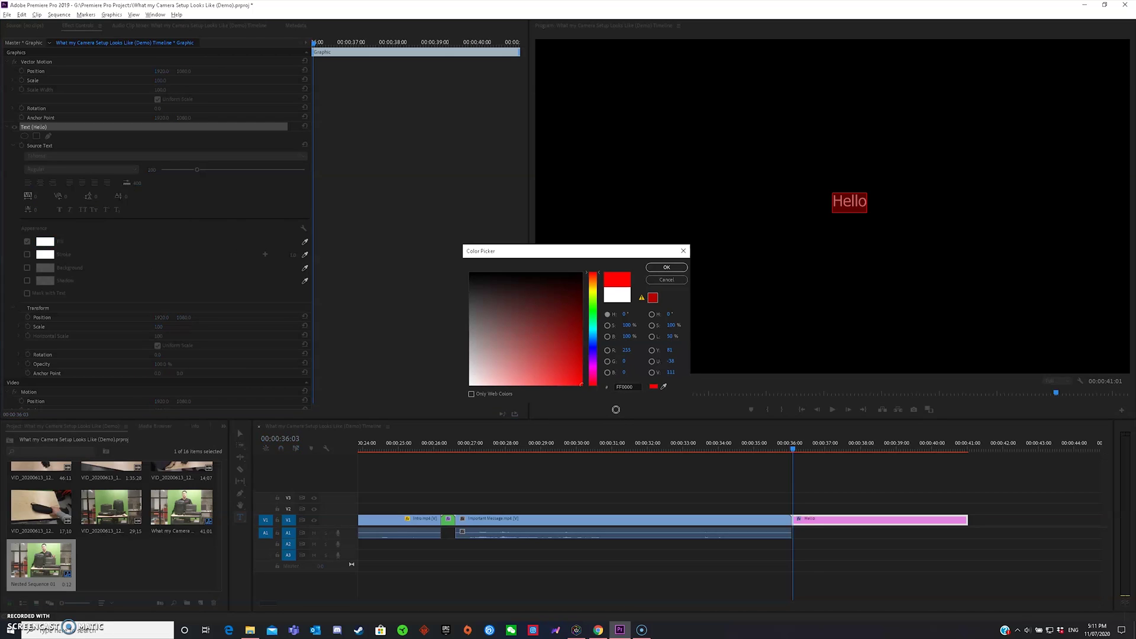
left_click(666, 267)
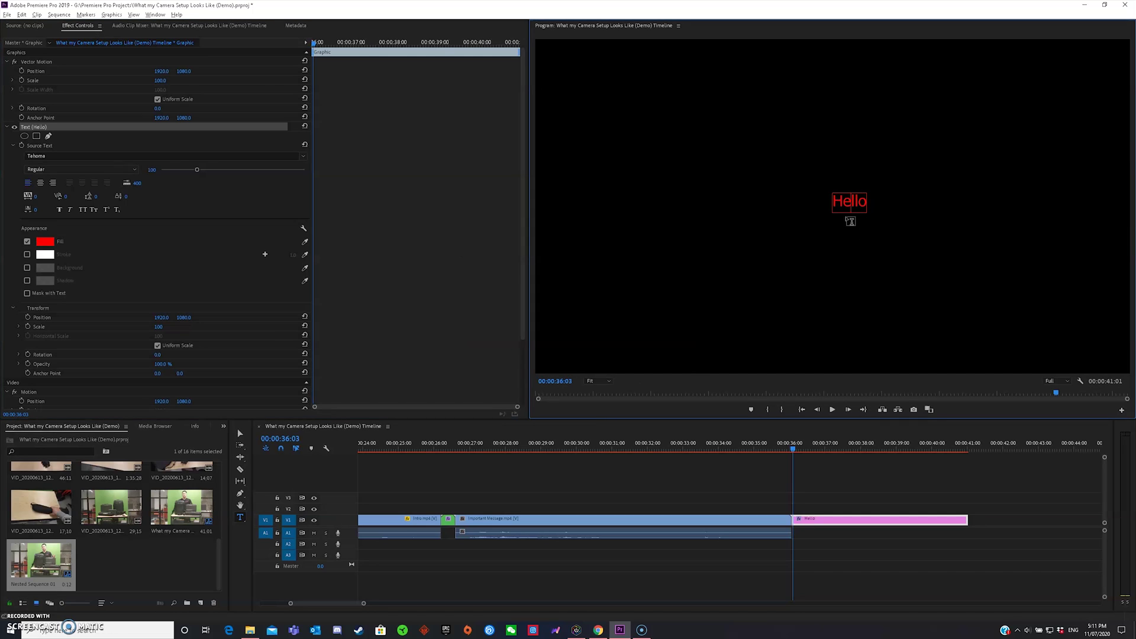
key("ctrl+a")
Enable a white stroke on the Hello text and set its width to 20.
left_click(27, 255)
left_click(841, 227)
left_click(292, 254)
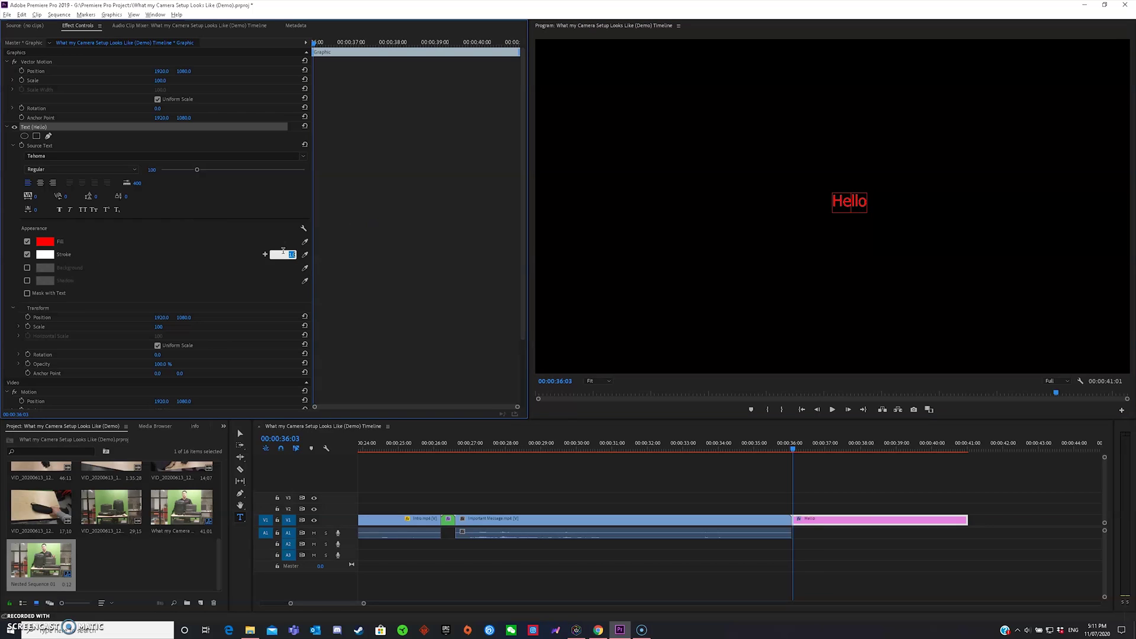
type("5")
left_click(848, 203)
double_click(847, 203)
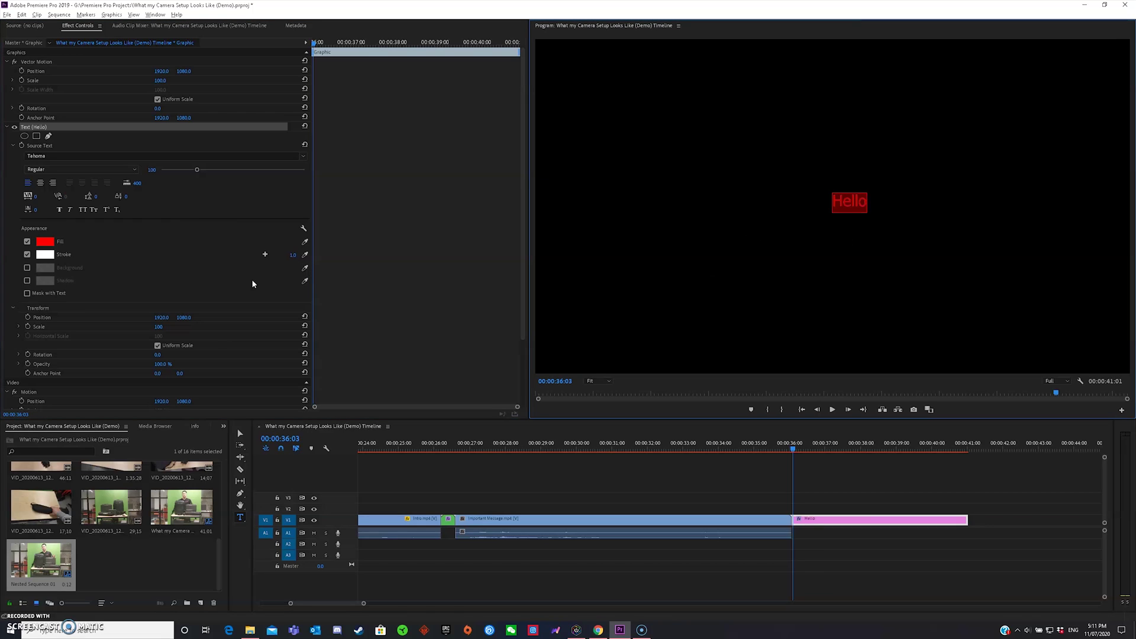
left_click(293, 254)
key("Return")
left_click(850, 207)
double_click(852, 205)
left_click(293, 254)
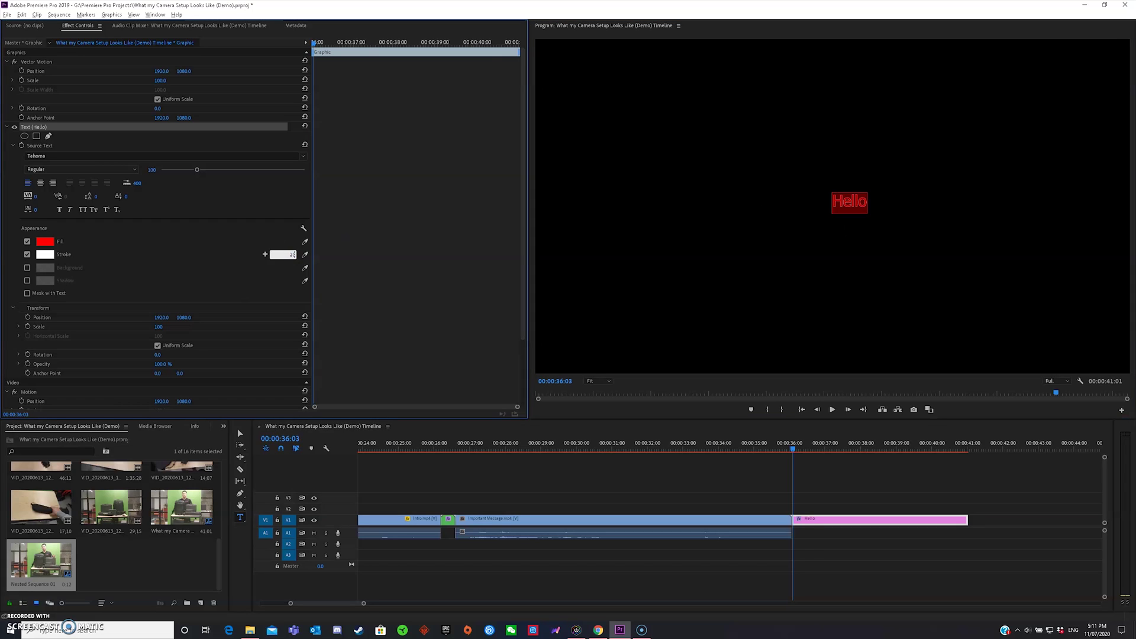
left_click(842, 207)
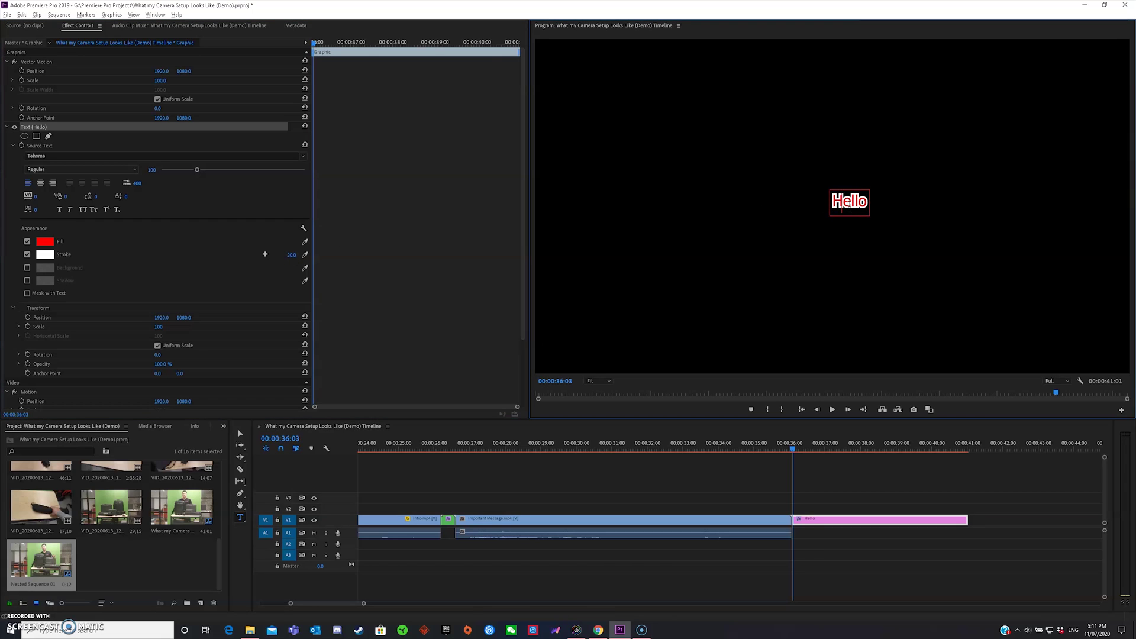
left_click_drag(834, 204, 869, 204)
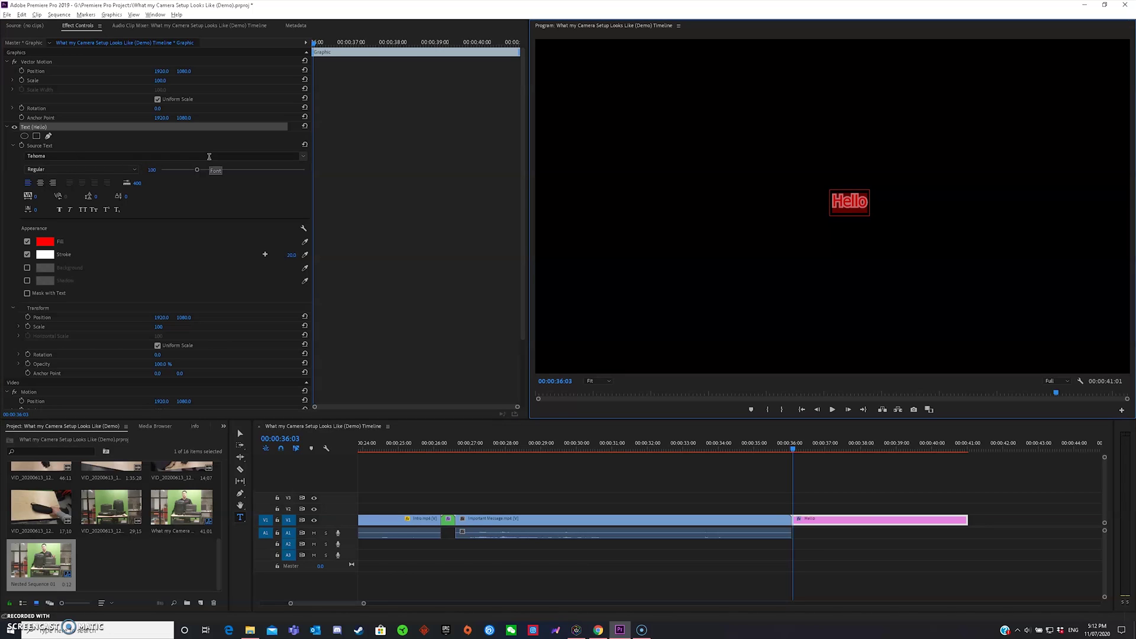
Change the caption font to Burbank Big Condensed.
left_click(51, 156)
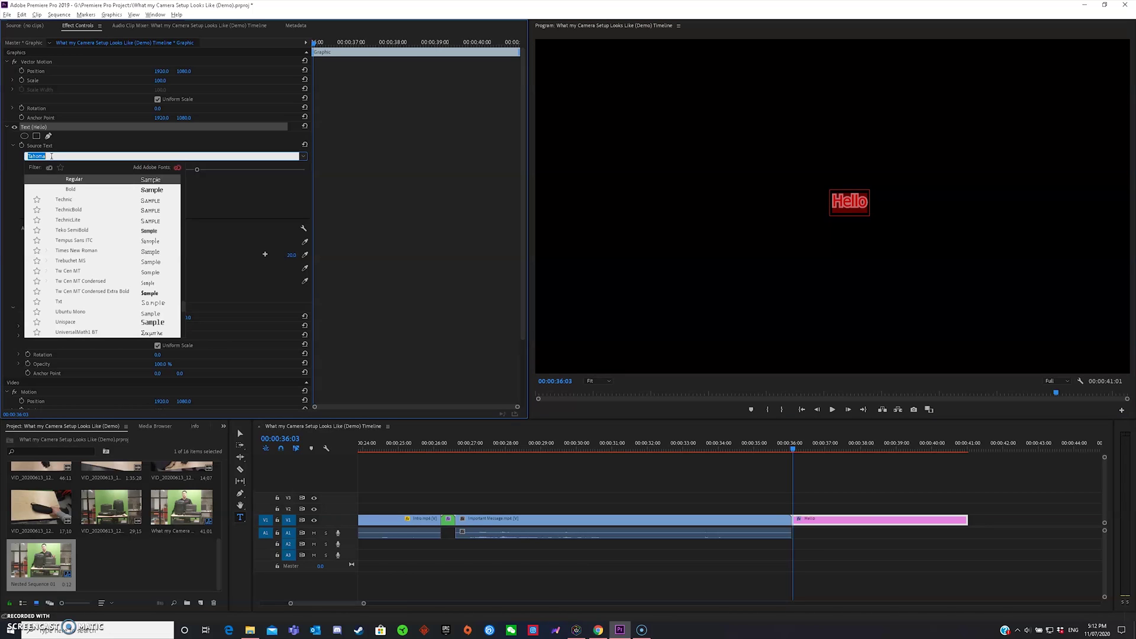
type("luck")
type("big")
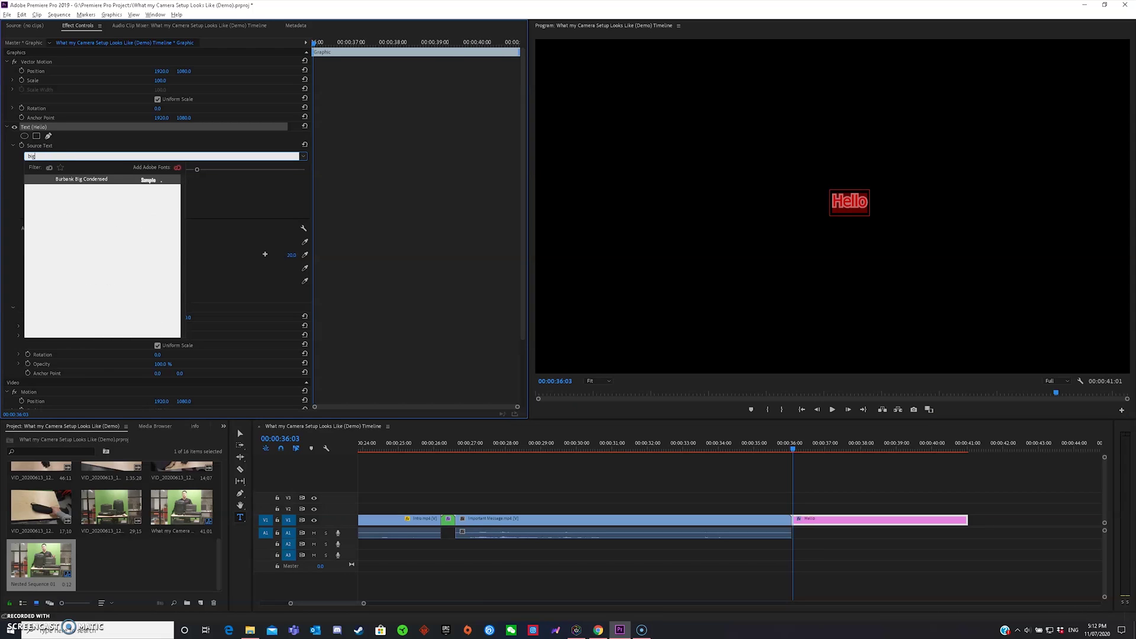
type("amer")
type("bi")
type("g")
left_click(104, 181)
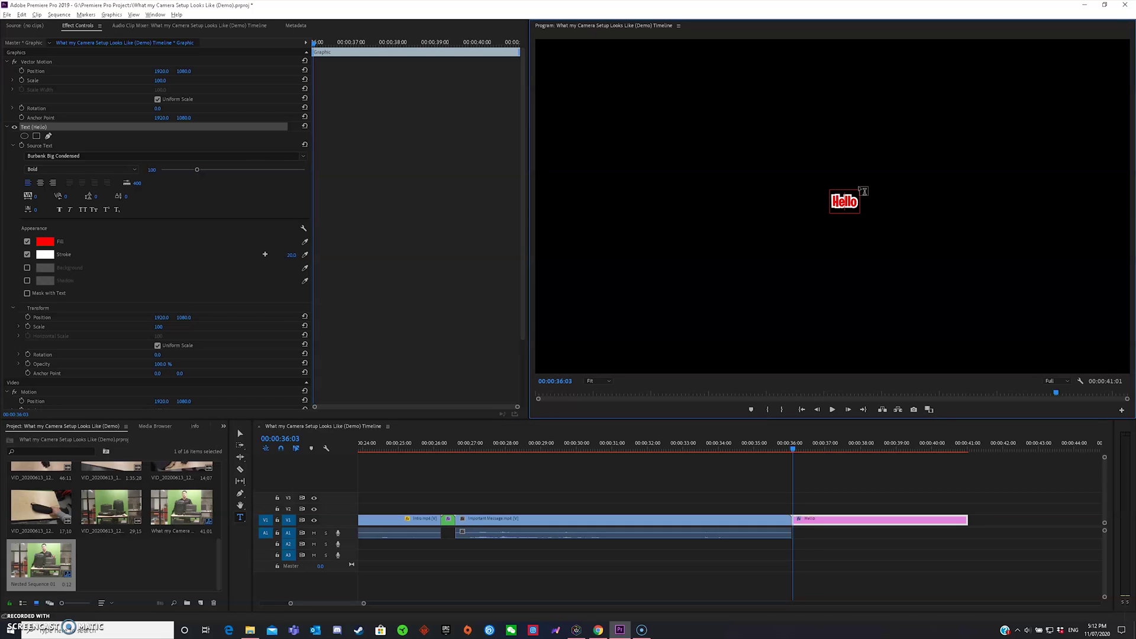
Centre-align the caption and enlarge it to size 400, leaving the background box off.
left_click(41, 183)
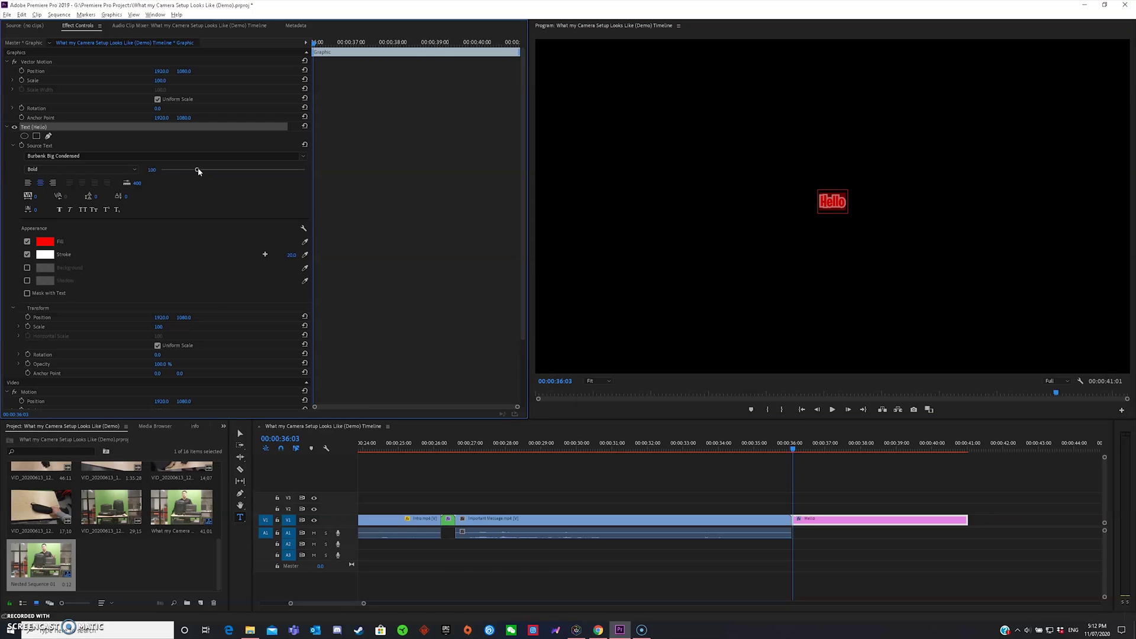
left_click_drag(198, 171, 405, 179)
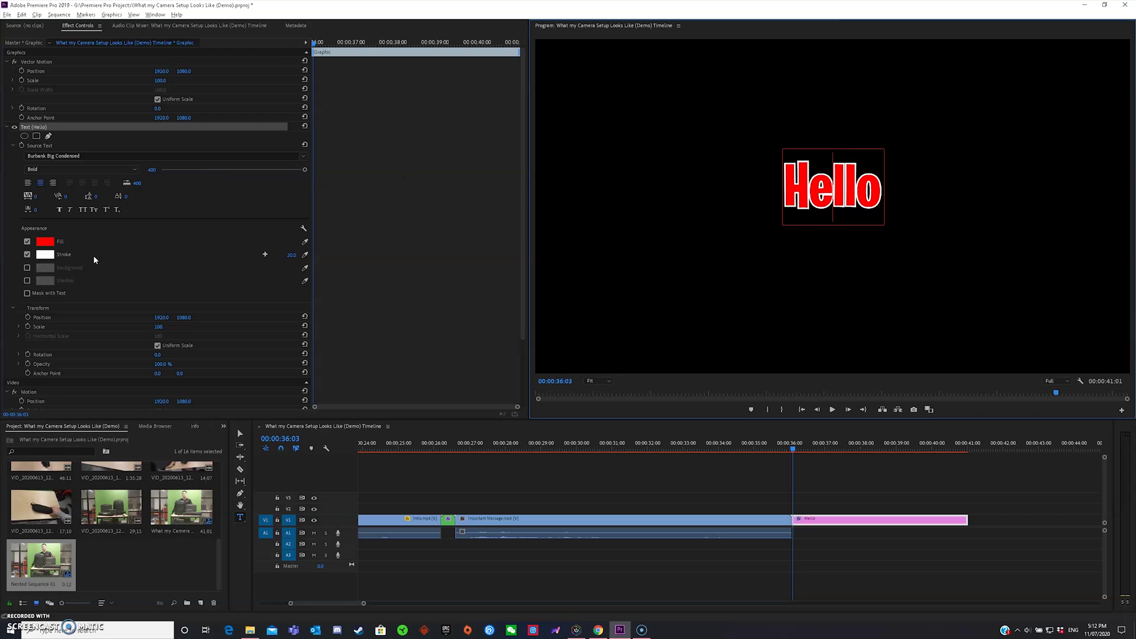
scroll(77, 274, "down", 1)
left_click(27, 251)
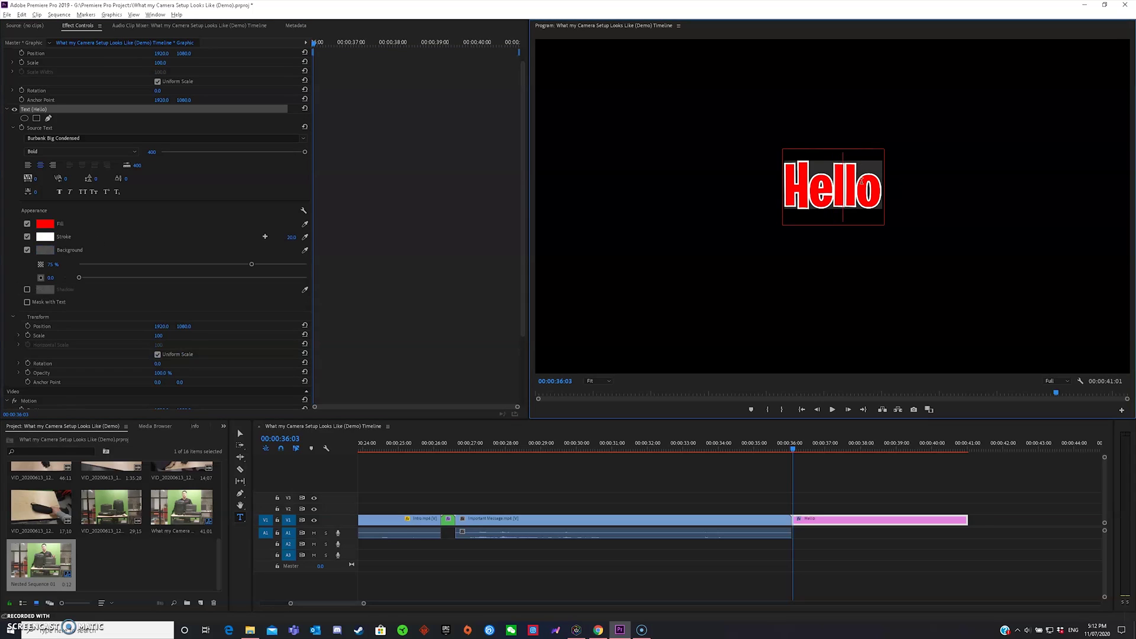
left_click(27, 251)
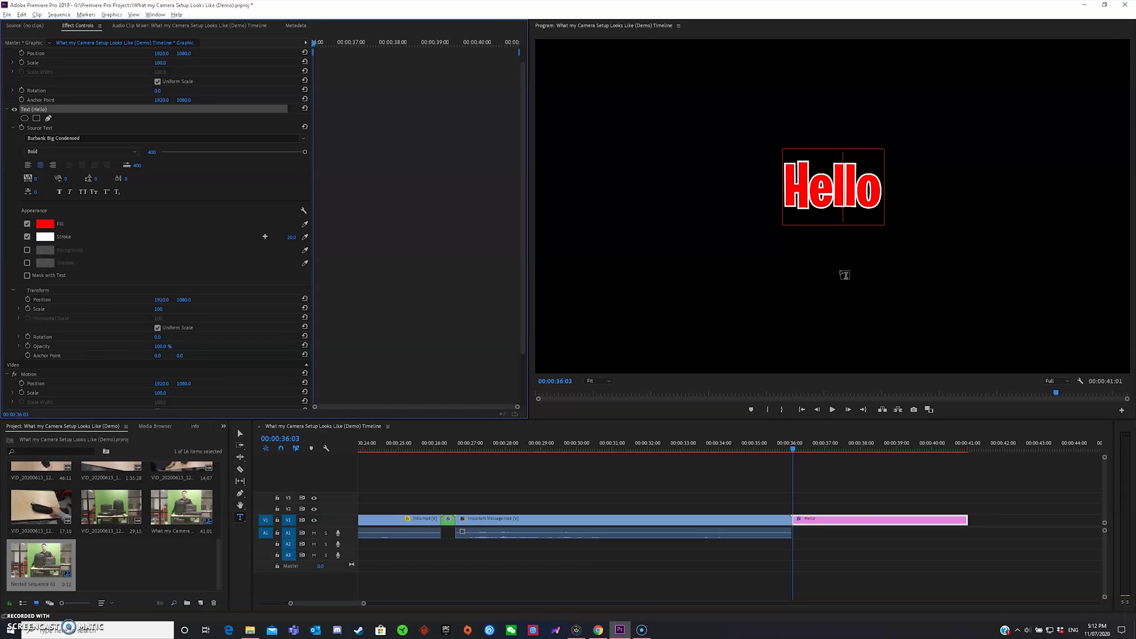
Move the Hello clip up to track V2, keeping the drop shadow off.
left_click(27, 262)
left_click(27, 263)
left_click_drag(845, 521, 669, 509)
mouse_move(670, 449)
left_mouse_down()
mouse_move(657, 449)
mouse_move(728, 453)
mouse_move(655, 450)
mouse_move(725, 458)
mouse_move(678, 451)
left_mouse_up()
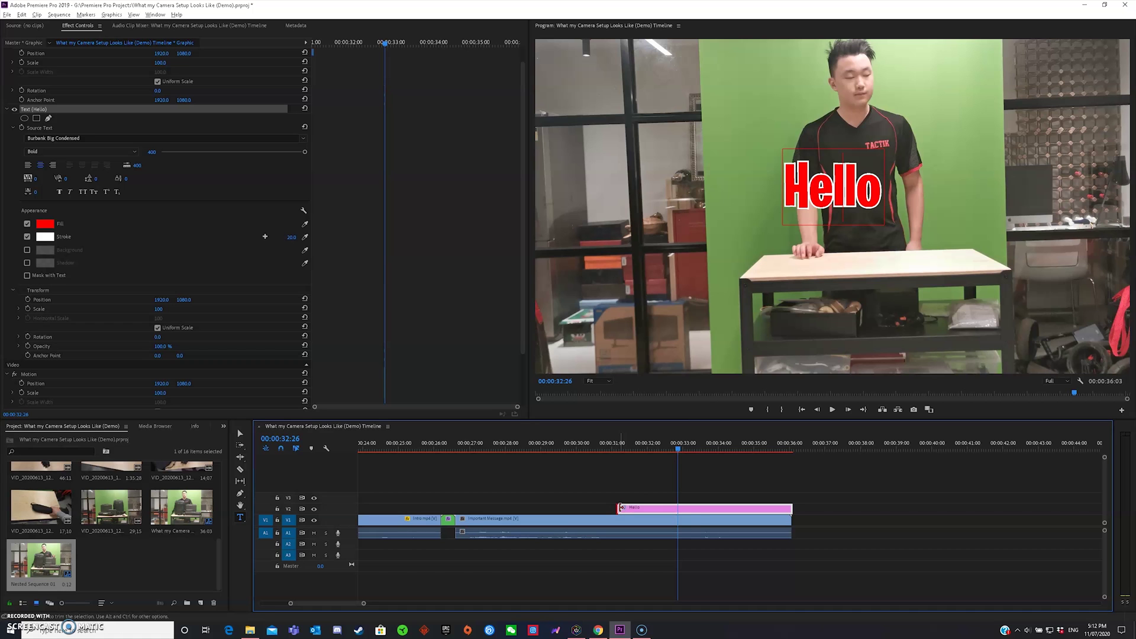
Trim the Hello clip's start to the playhead, shorten its end, and delete the gap before it.
left_click_drag(621, 507, 679, 508)
left_click_drag(792, 508, 725, 507)
left_click(613, 509)
key("Delete")
scroll(110, 287, "down", 2)
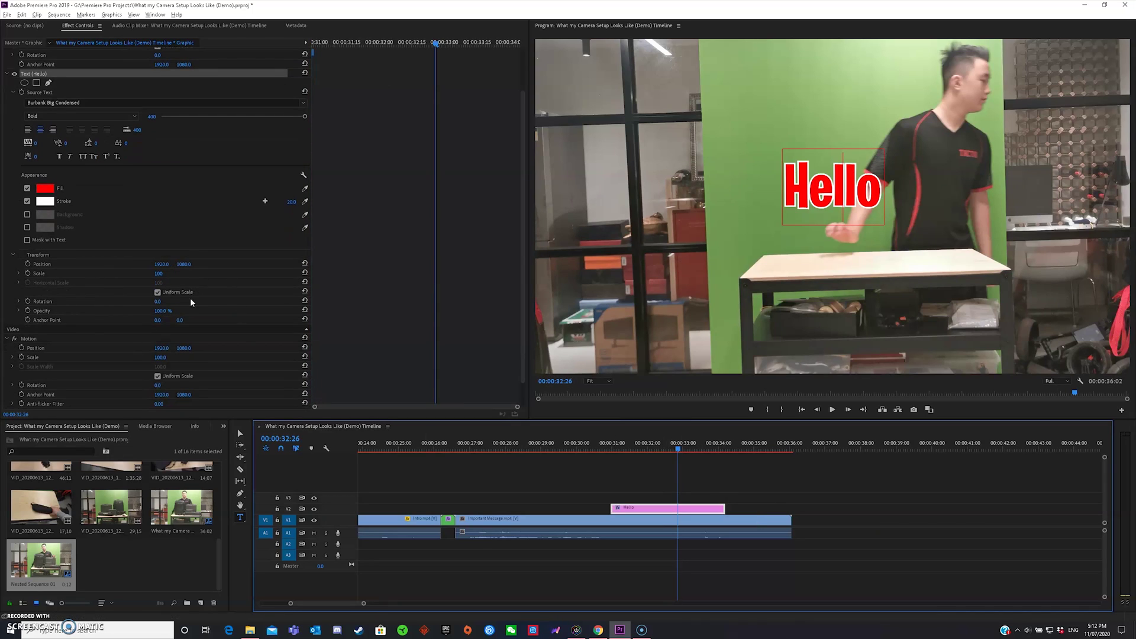
scroll(139, 268, "up", 3)
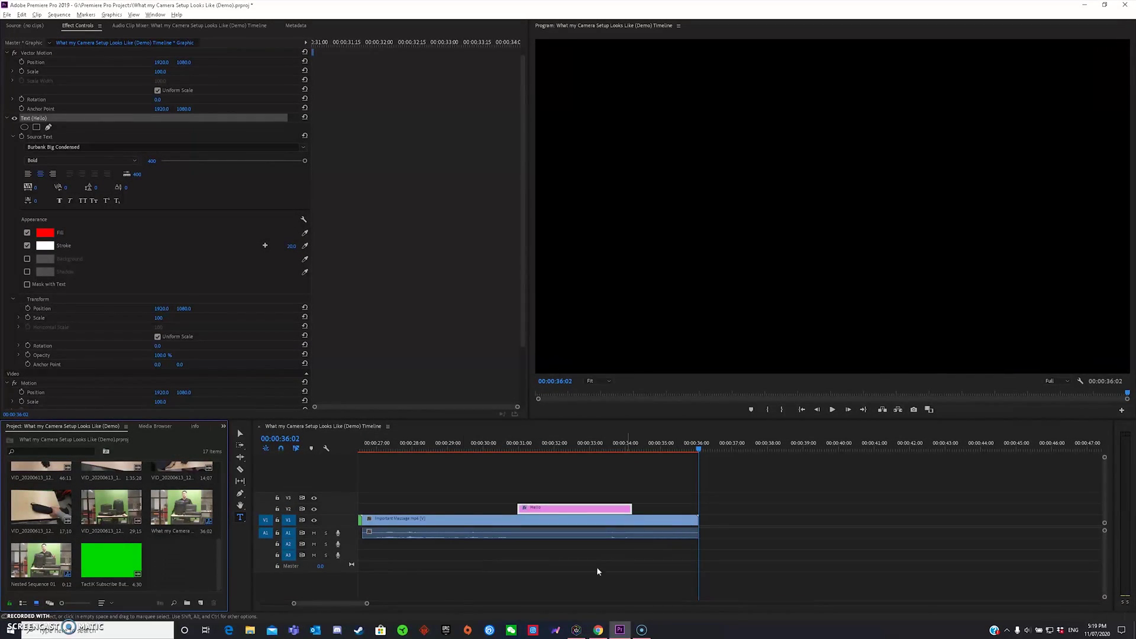
Shift the Hello clip about 2 seconds earlier on the timeline.
scroll(597, 568, "down", 2)
left_click_drag(544, 509, 476, 510)
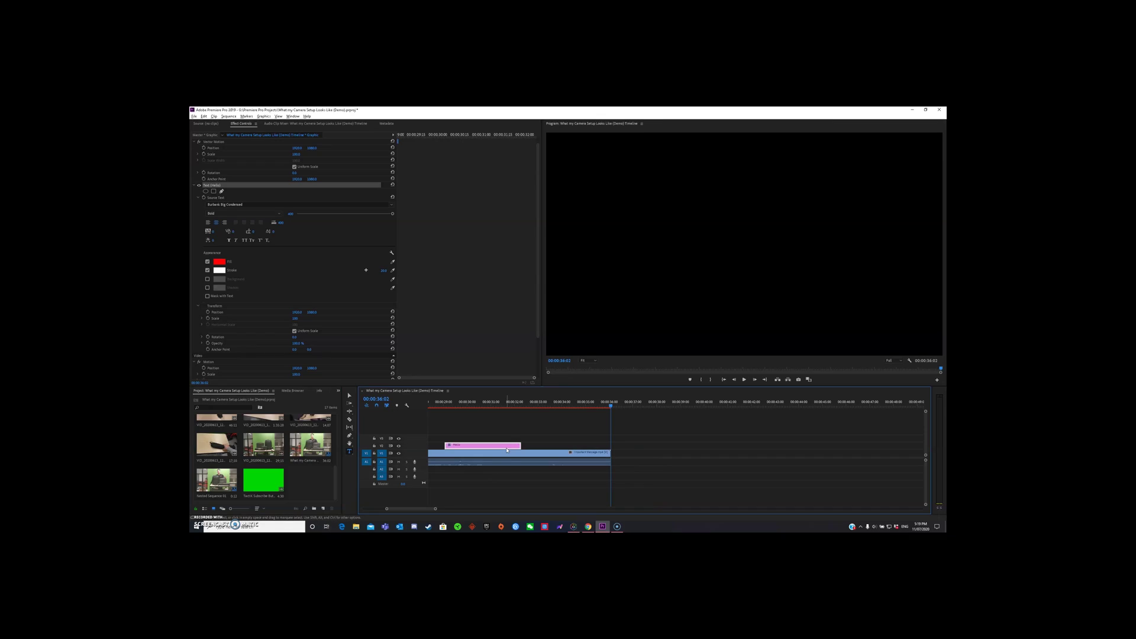
scroll(506, 451, "up", 3)
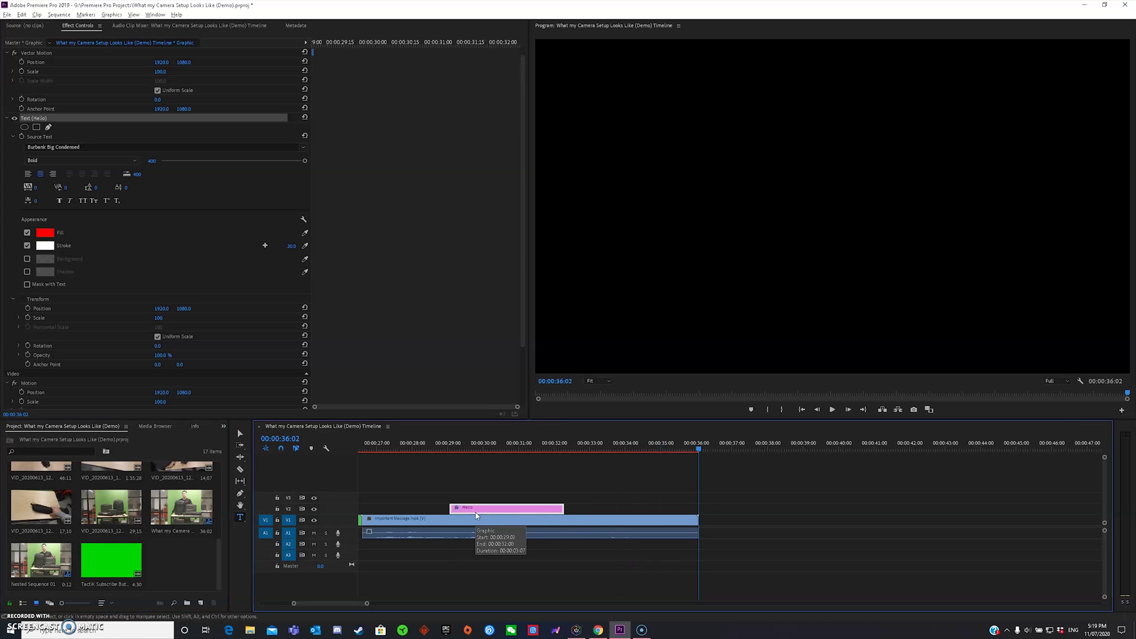
Drag the TactiK Subscribe clip from the Project panel onto V2 right after Hello.
left_click(163, 553)
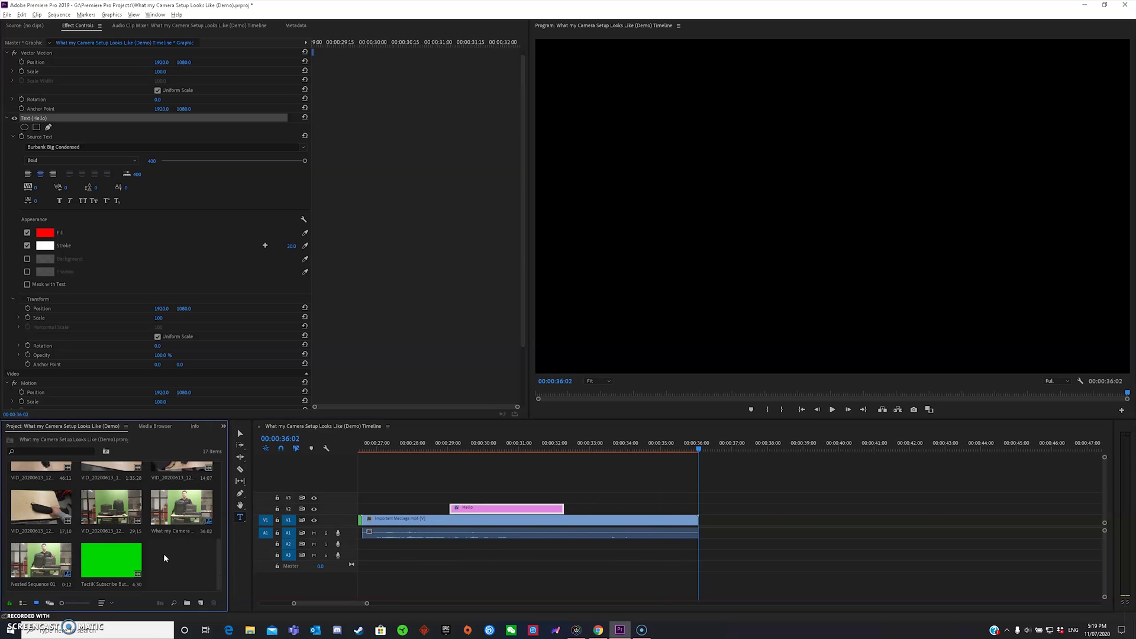
left_click(102, 561)
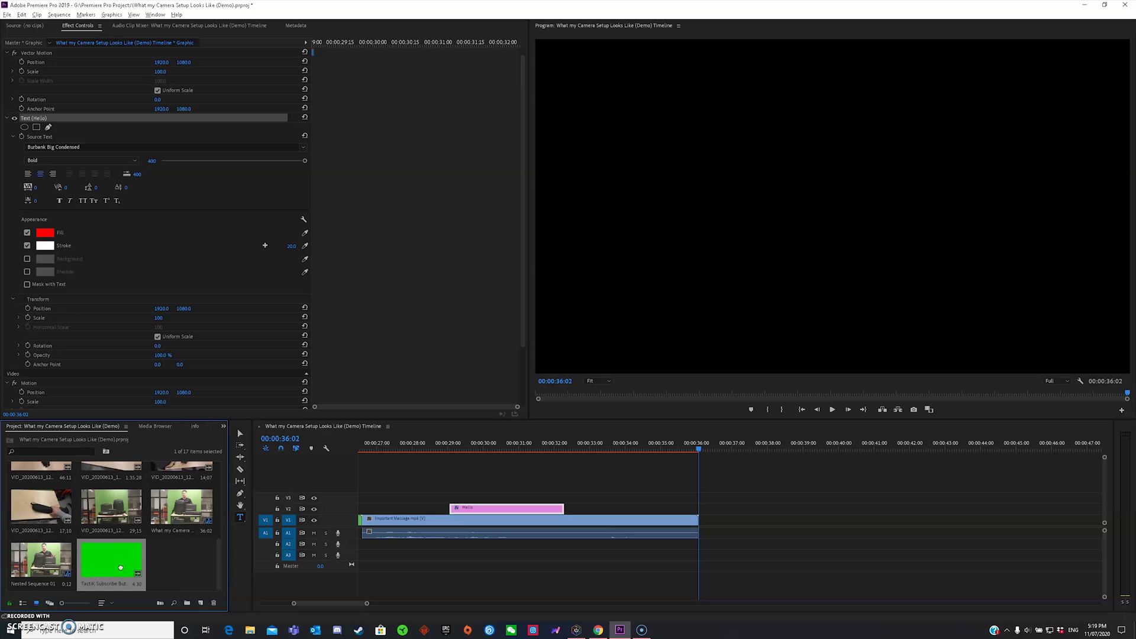
left_click_drag(128, 559, 570, 546)
scroll(729, 484, "right", 3)
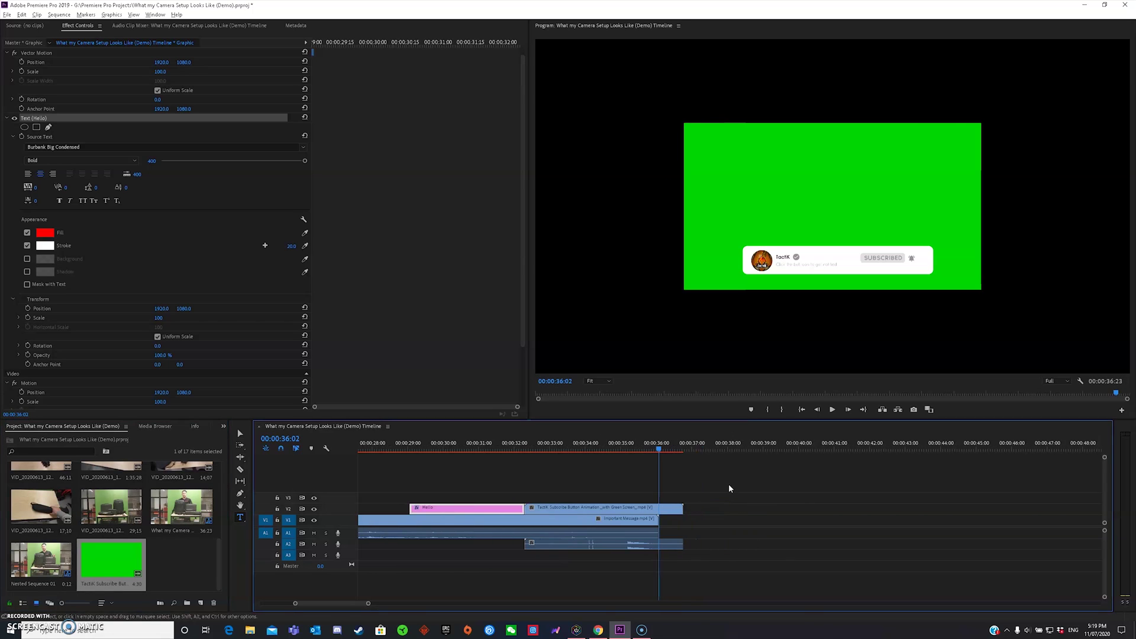
left_click(591, 510)
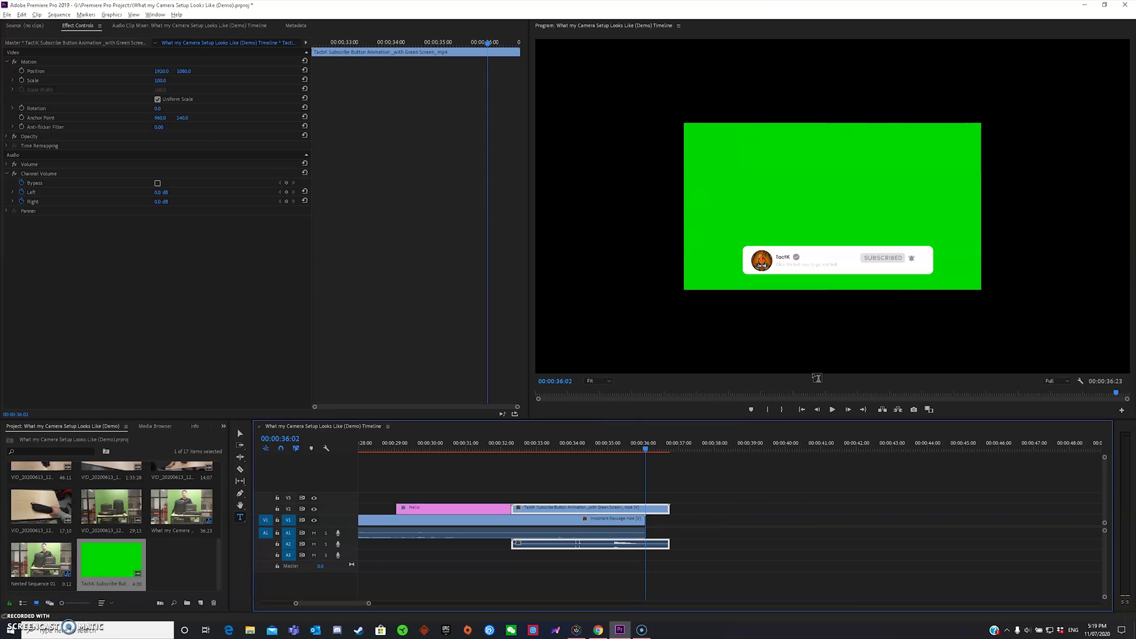
Set the TactiK subscribe clip to frame size.
right_click(614, 510)
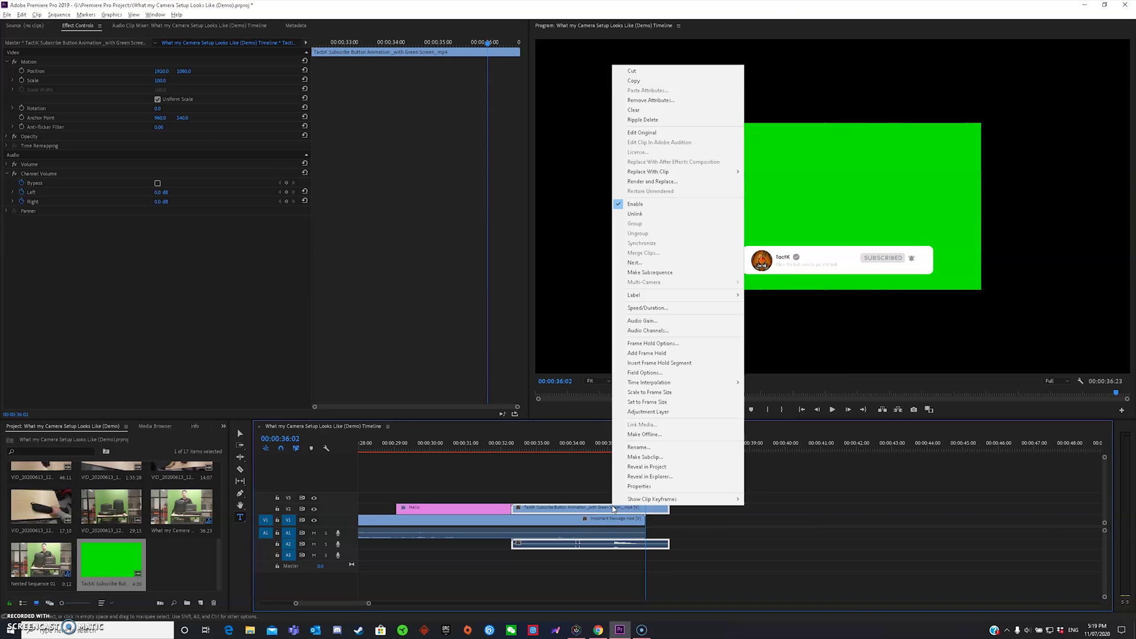
left_click(639, 402)
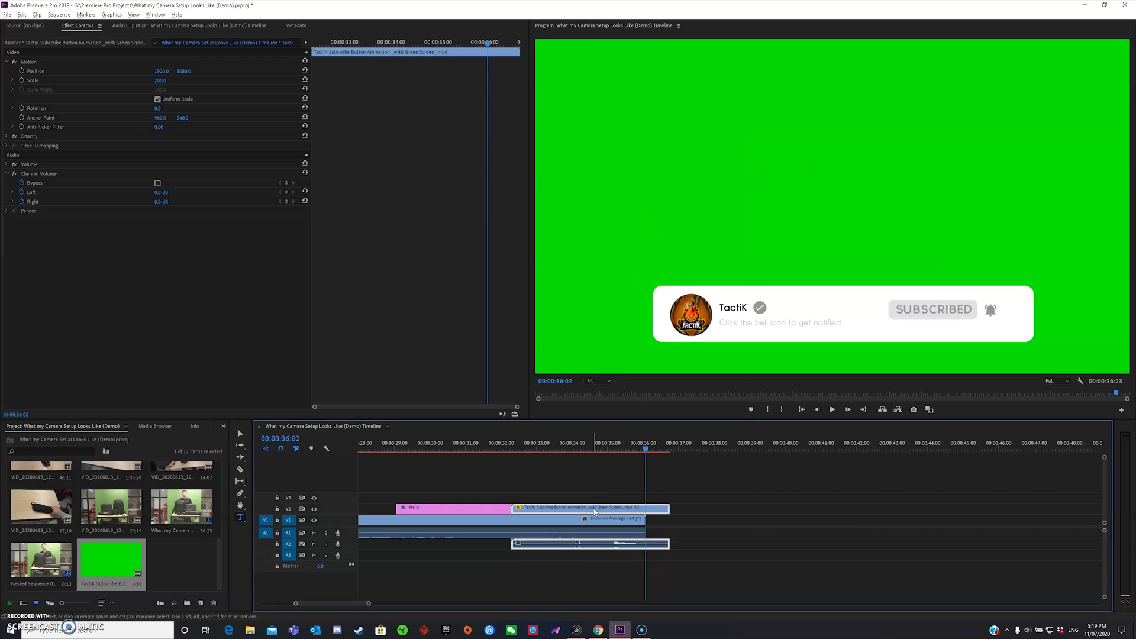
left_click_drag(576, 451, 600, 451)
Search the Effects panel for 'ultr' and apply Ultra Key to the TactiK clip.
key("shift+7")
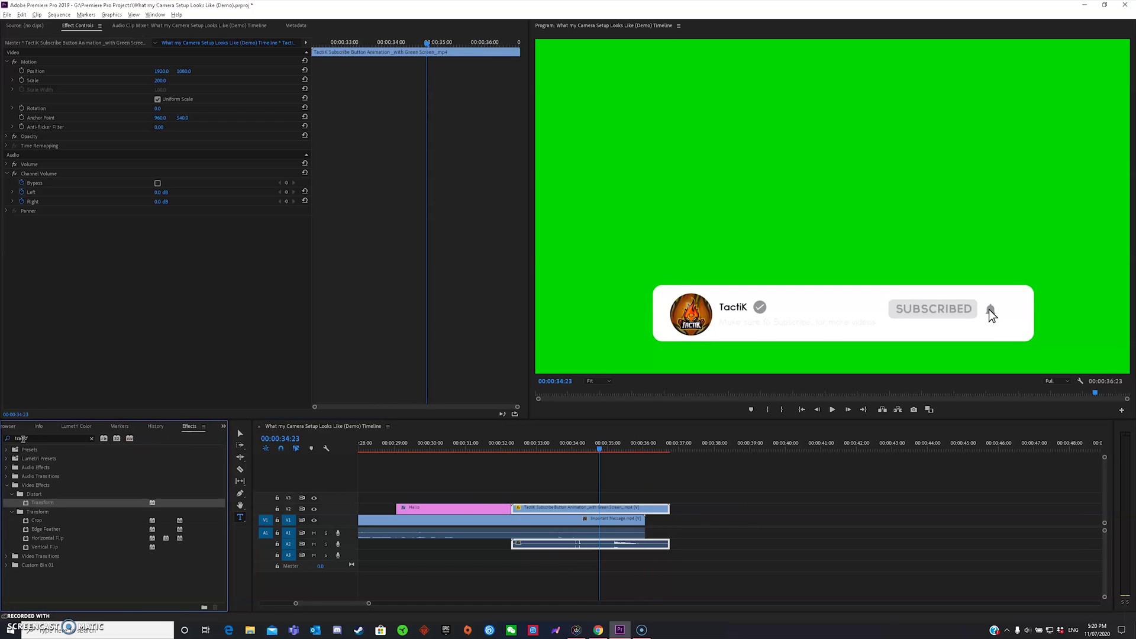
left_click(22, 439)
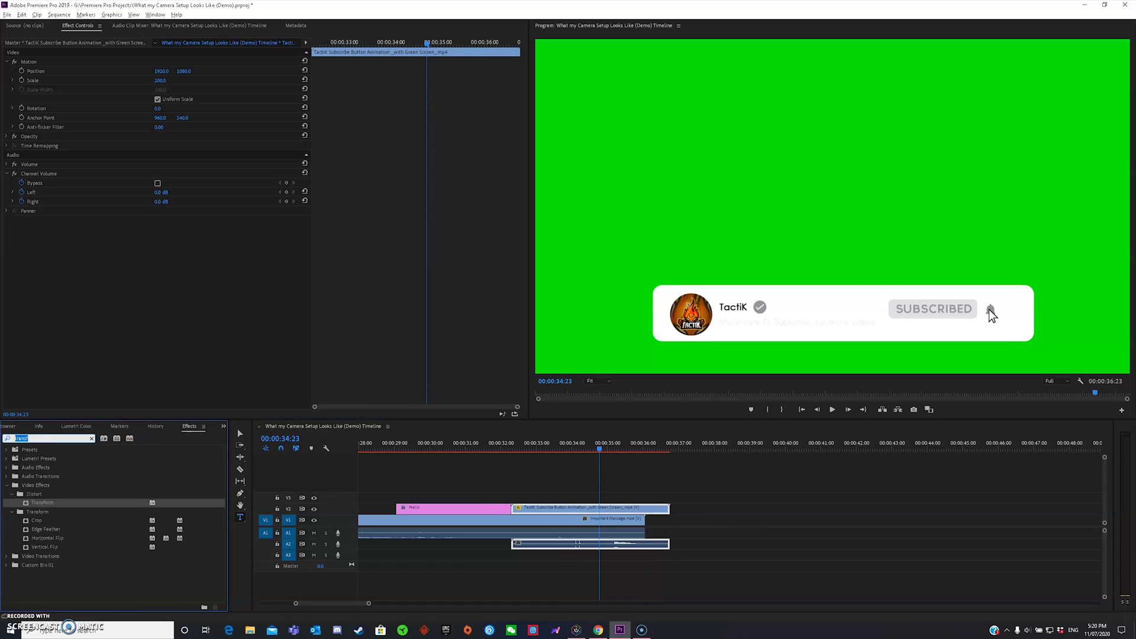
type("ultr")
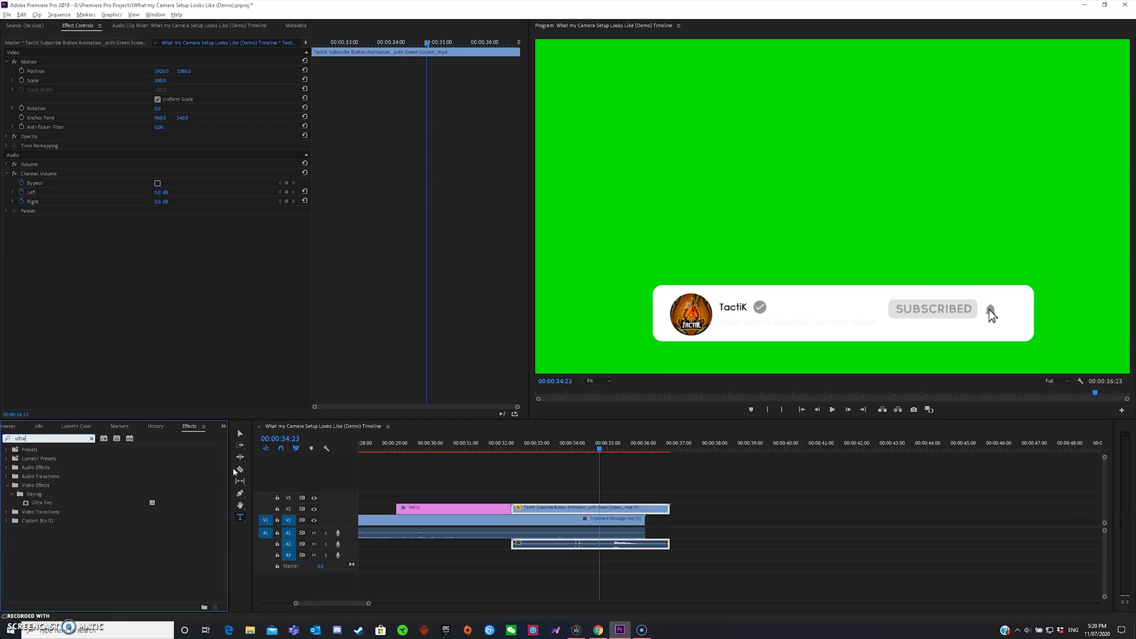
left_click_drag(111, 504, 607, 510)
left_click(586, 509)
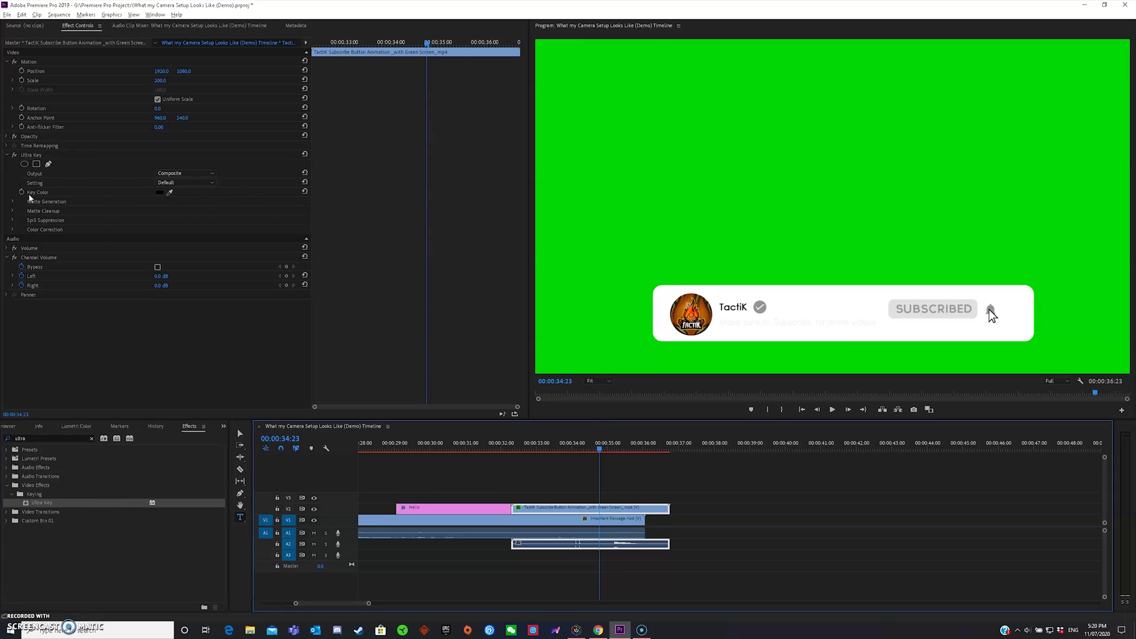
Sample the green background with the Ultra Key Key Color eyedropper, then play back the keyed animation.
left_click(170, 193)
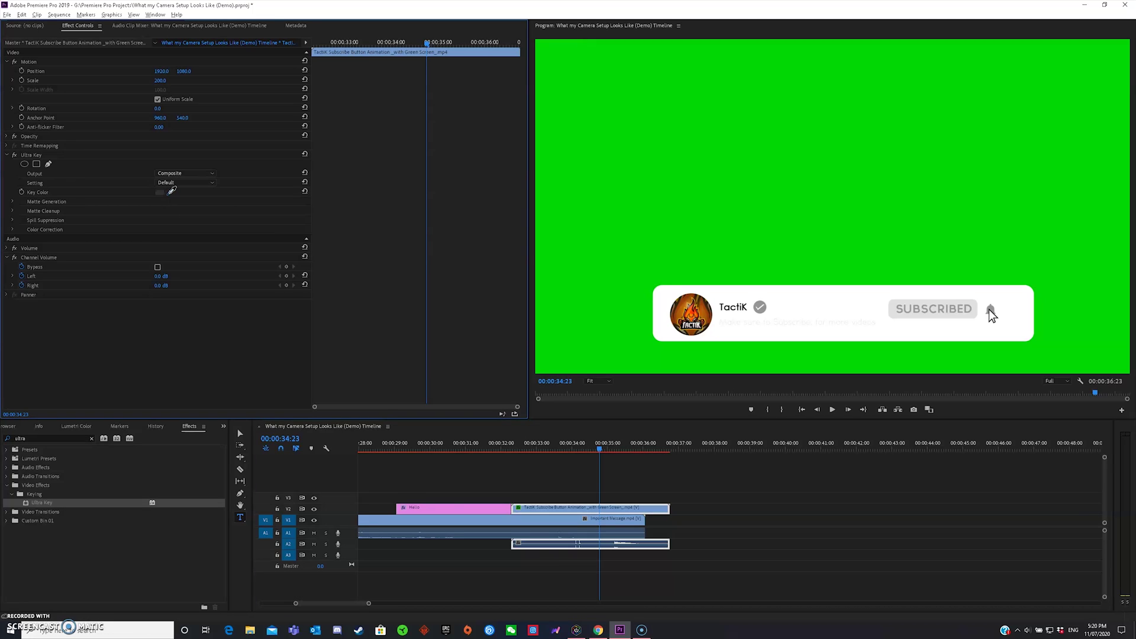
left_click(833, 171)
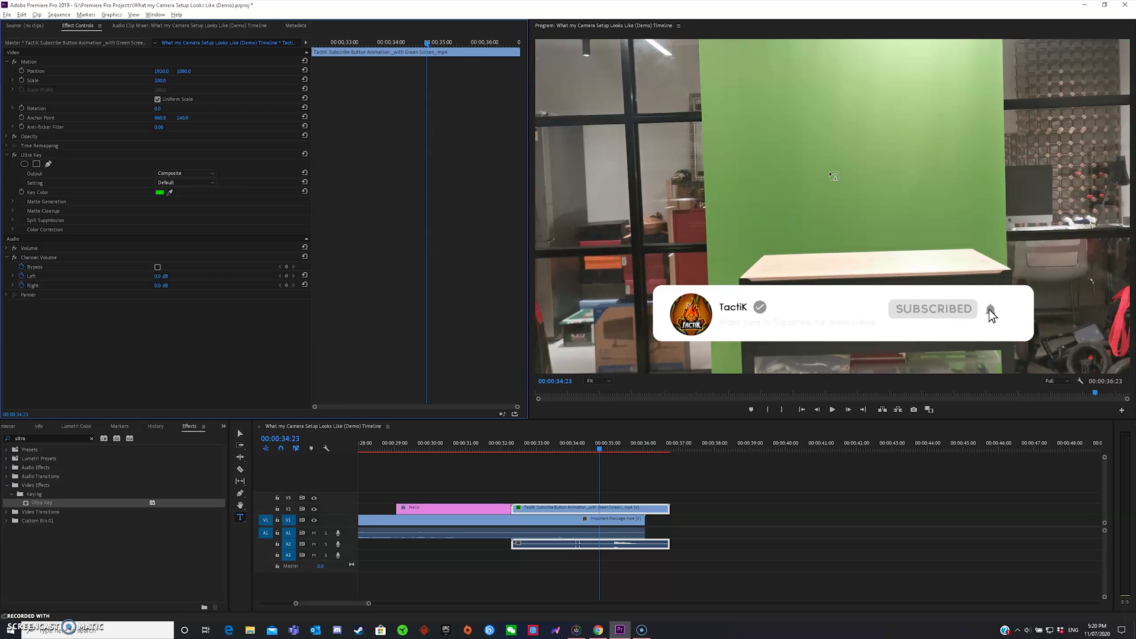
left_click_drag(597, 447, 512, 453)
key("space")
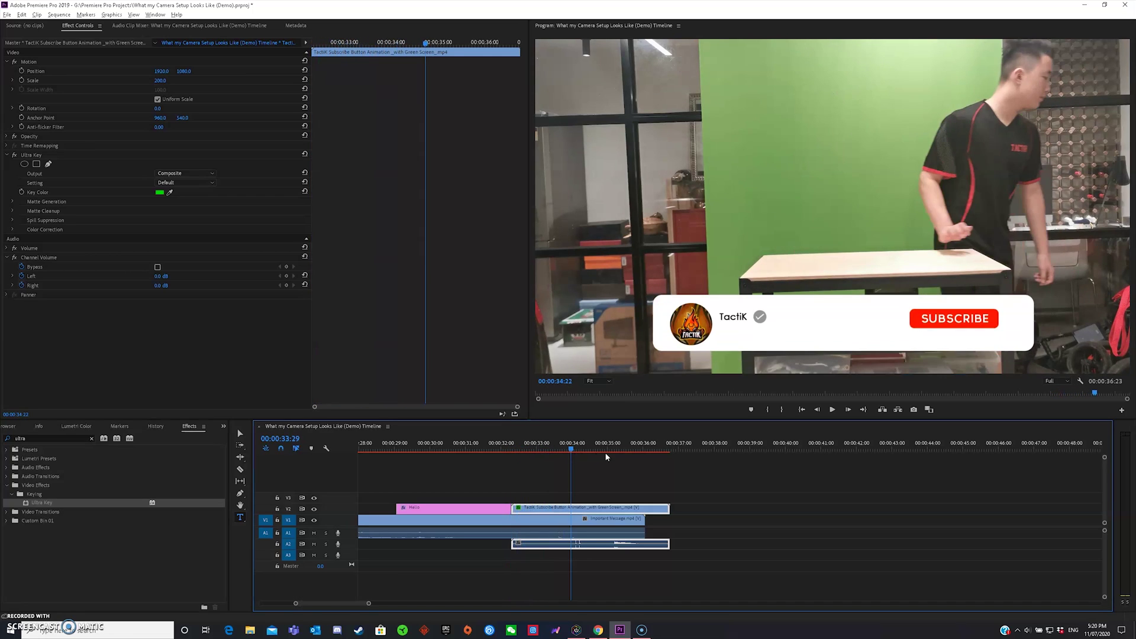
mouse_move(625, 452)
left_mouse_down()
mouse_move(645, 453)
mouse_move(615, 453)
mouse_move(651, 451)
mouse_move(638, 455)
left_mouse_up()
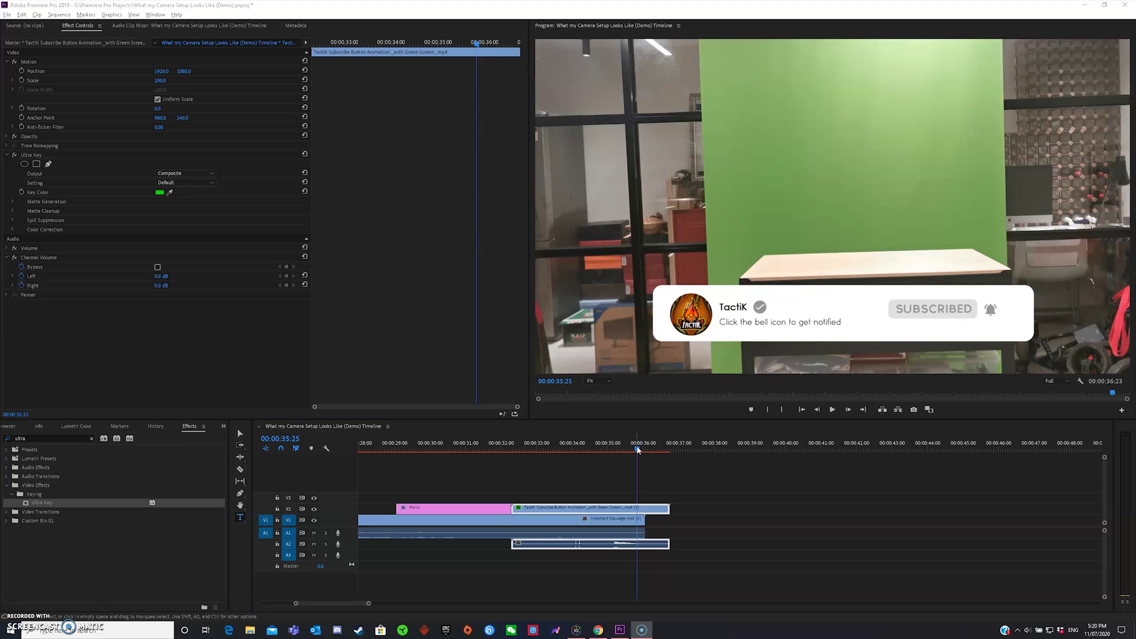
Play back the overlay from the presenter's appearance, then run Sequence > Render In to Out.
left_click_drag(637, 450, 492, 450)
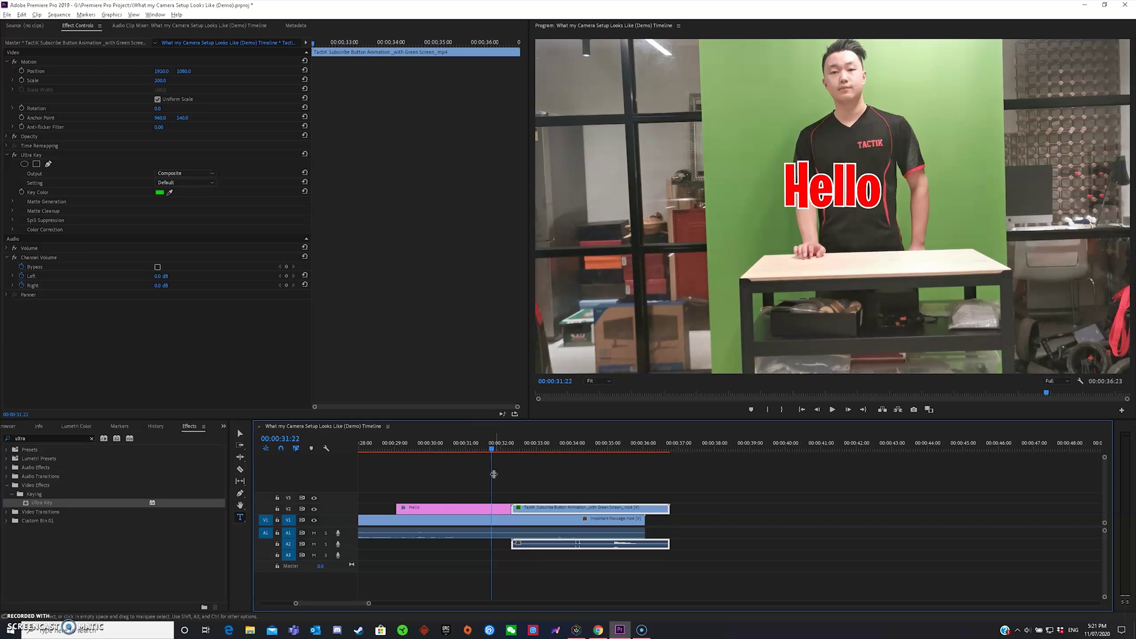
left_click(830, 414)
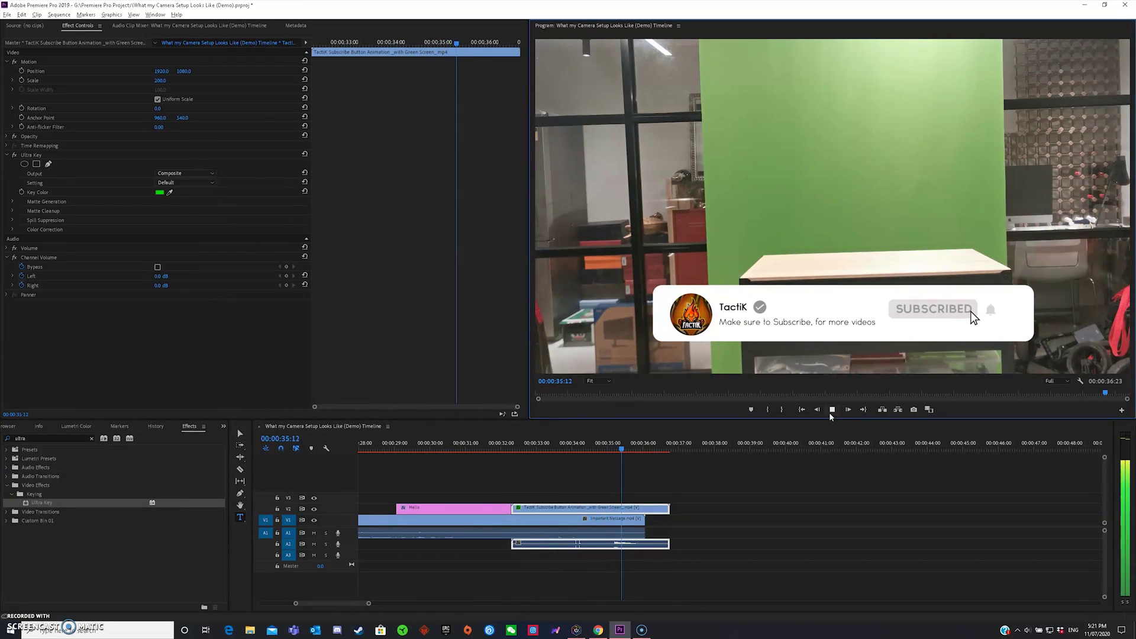
left_click(832, 410)
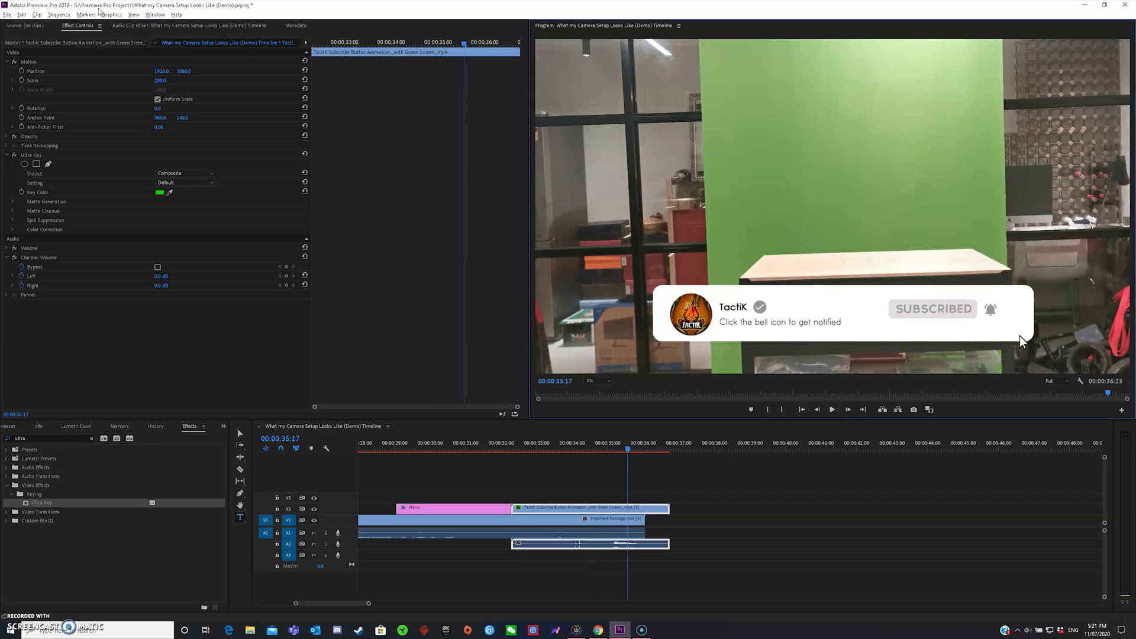
left_click(56, 15)
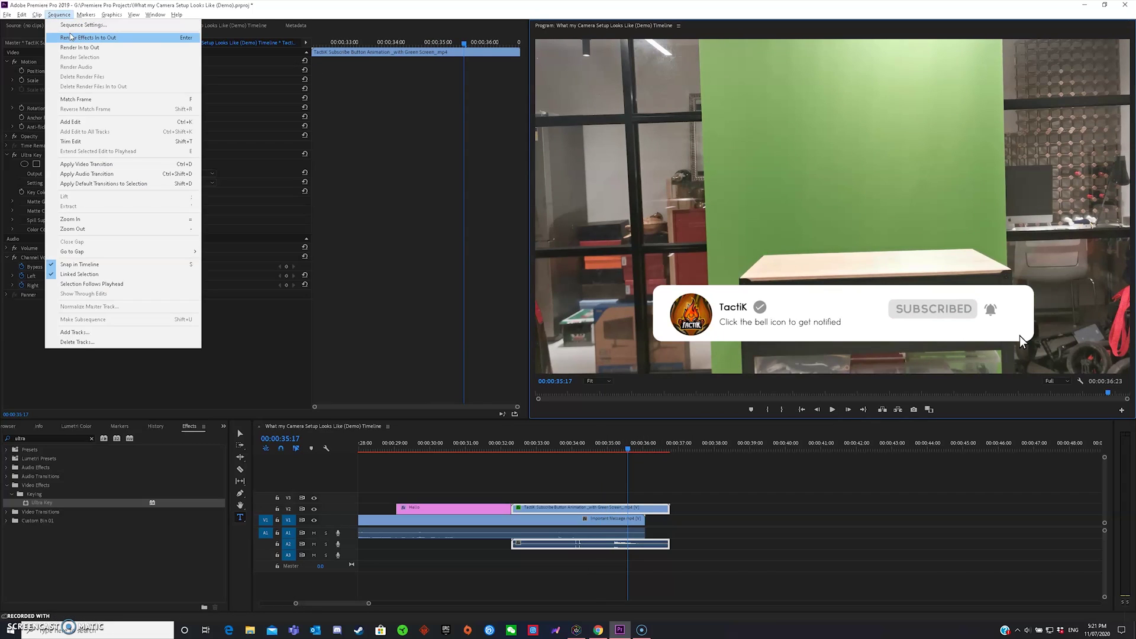
left_click(75, 51)
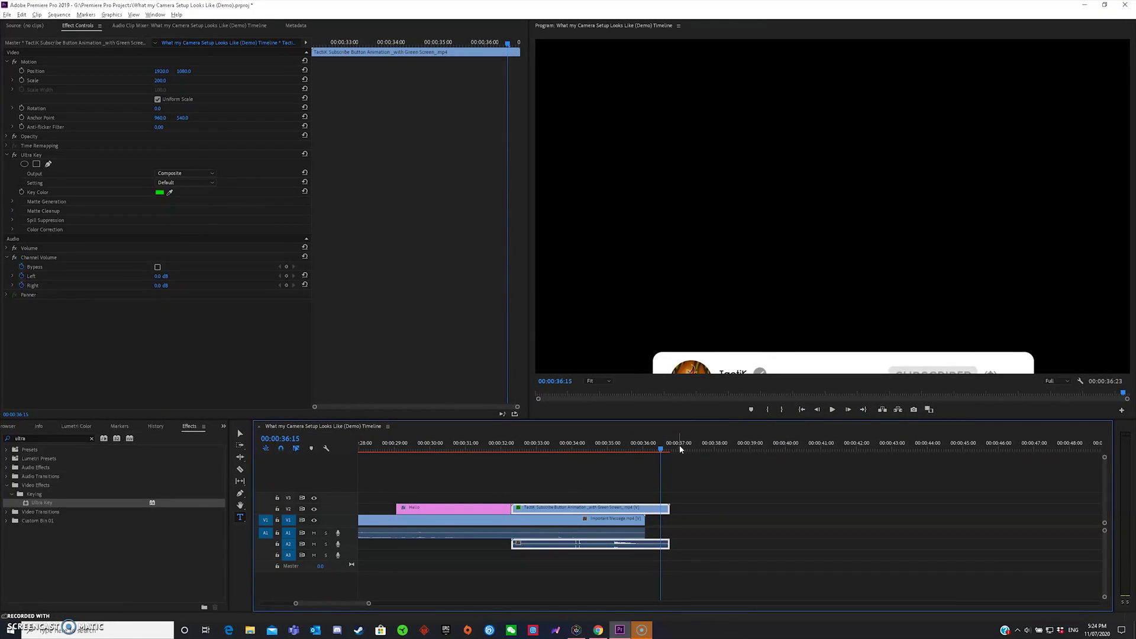
mouse_move(680, 446)
left_mouse_down()
mouse_move(698, 443)
mouse_move(671, 447)
mouse_move(683, 447)
left_mouse_up()
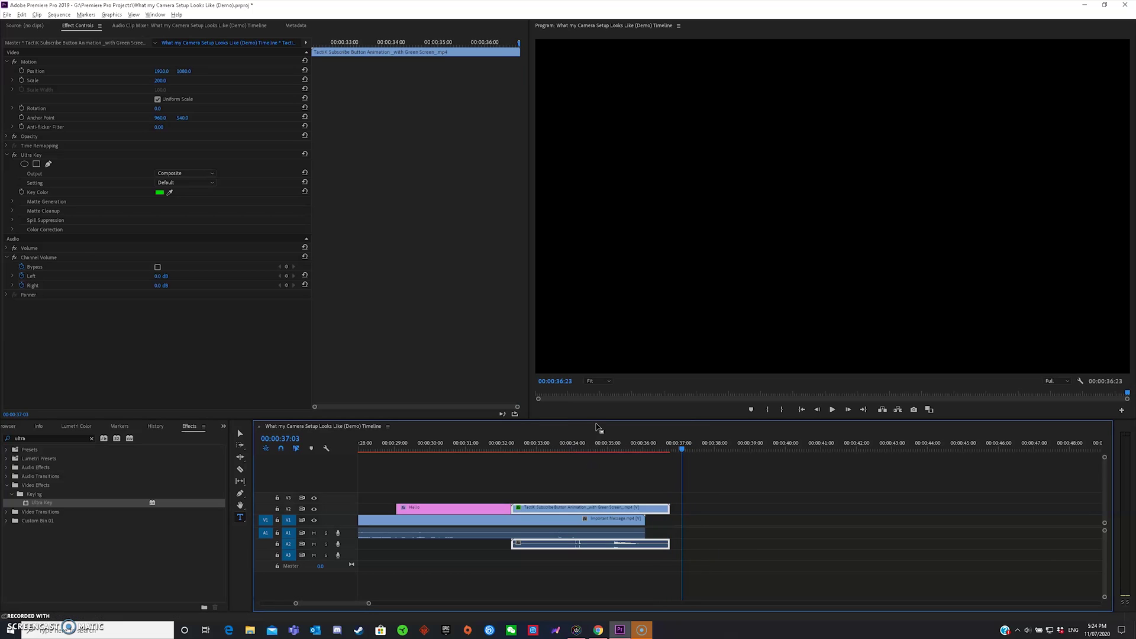
scroll(500, 515, "up", 2)
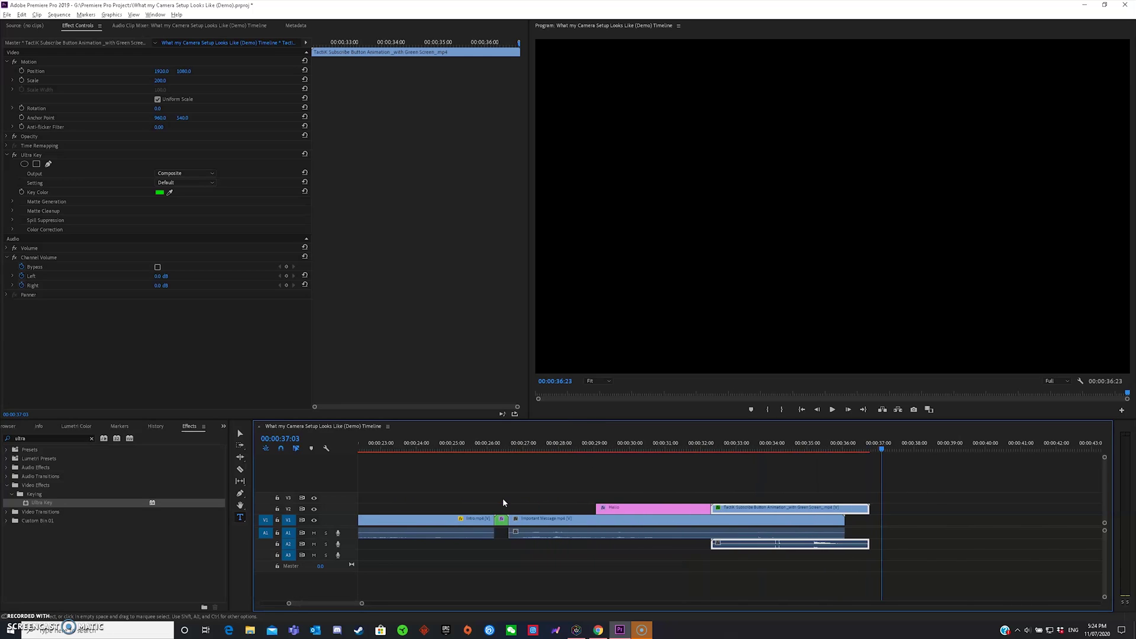
scroll(503, 502, "up", 2)
scroll(502, 502, "down", 3)
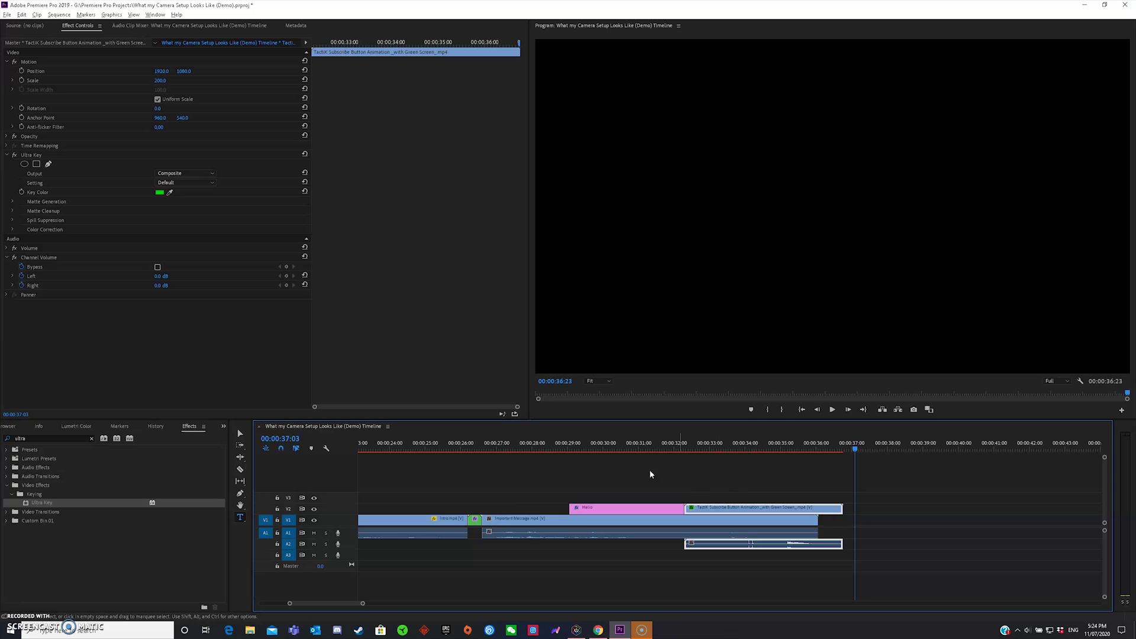
left_click(688, 477)
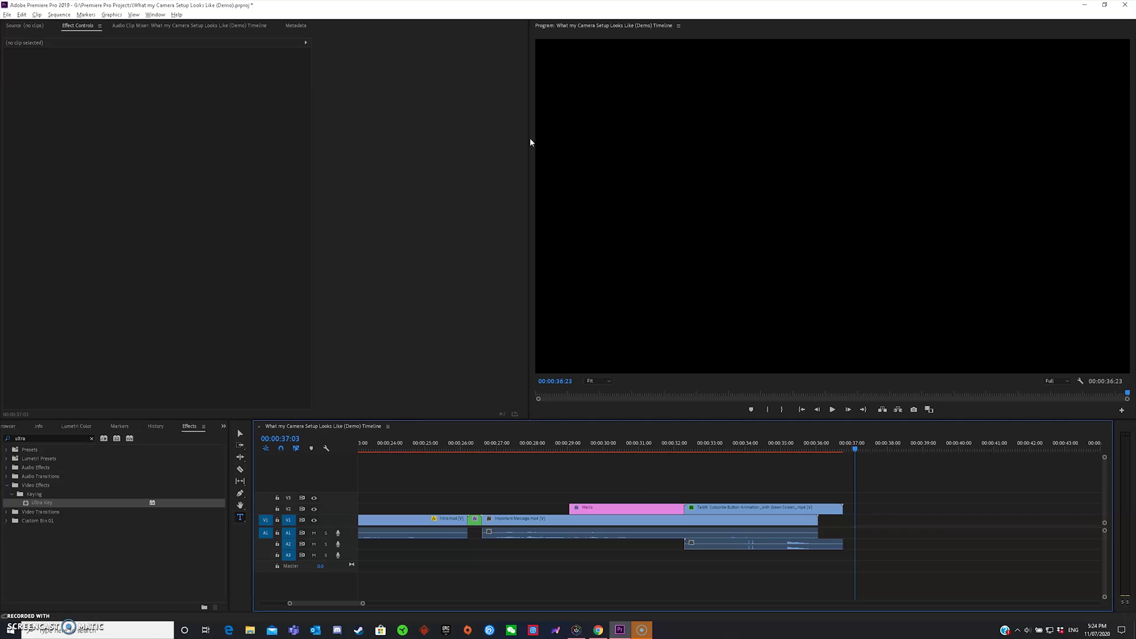
Open the Export Settings dialog through File > Export > Media.
left_click(6, 18)
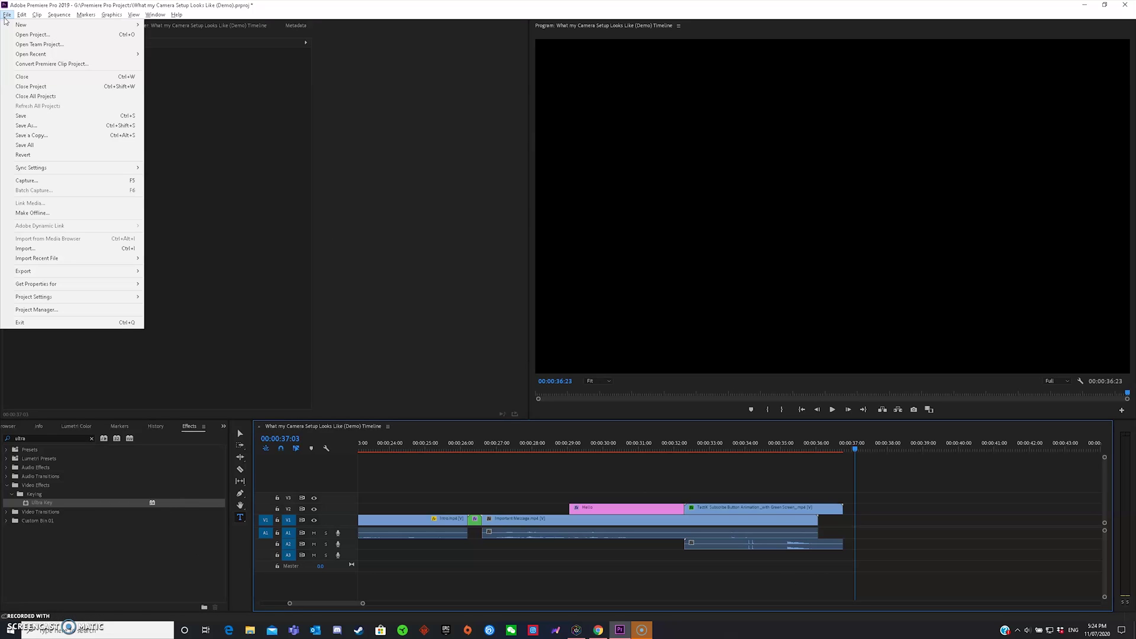
mouse_move(96, 274)
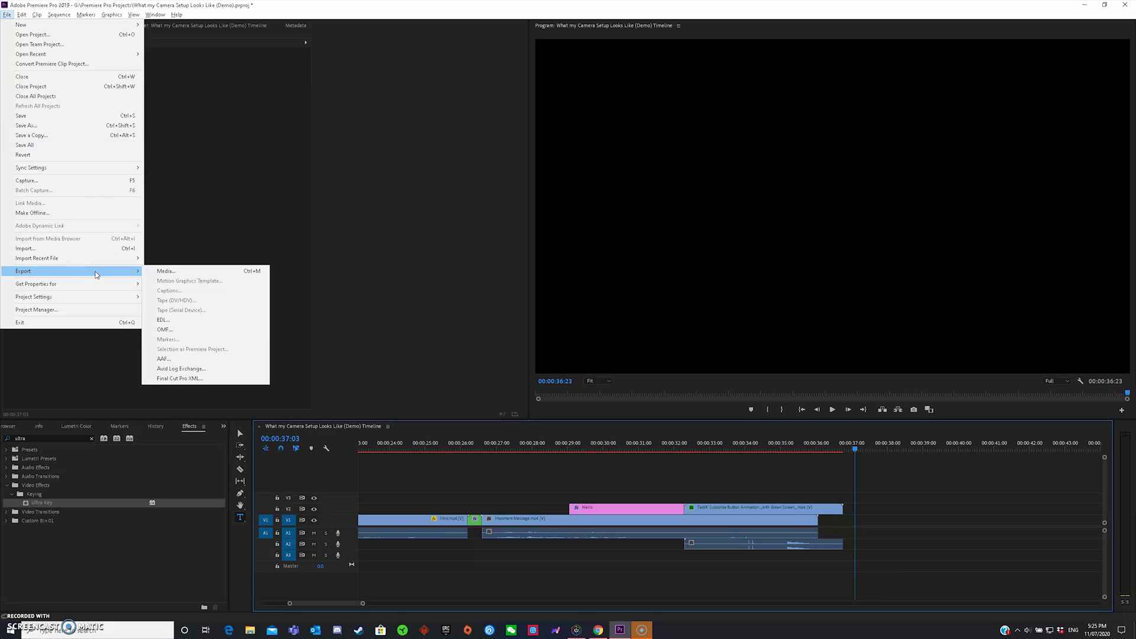
left_click(166, 273)
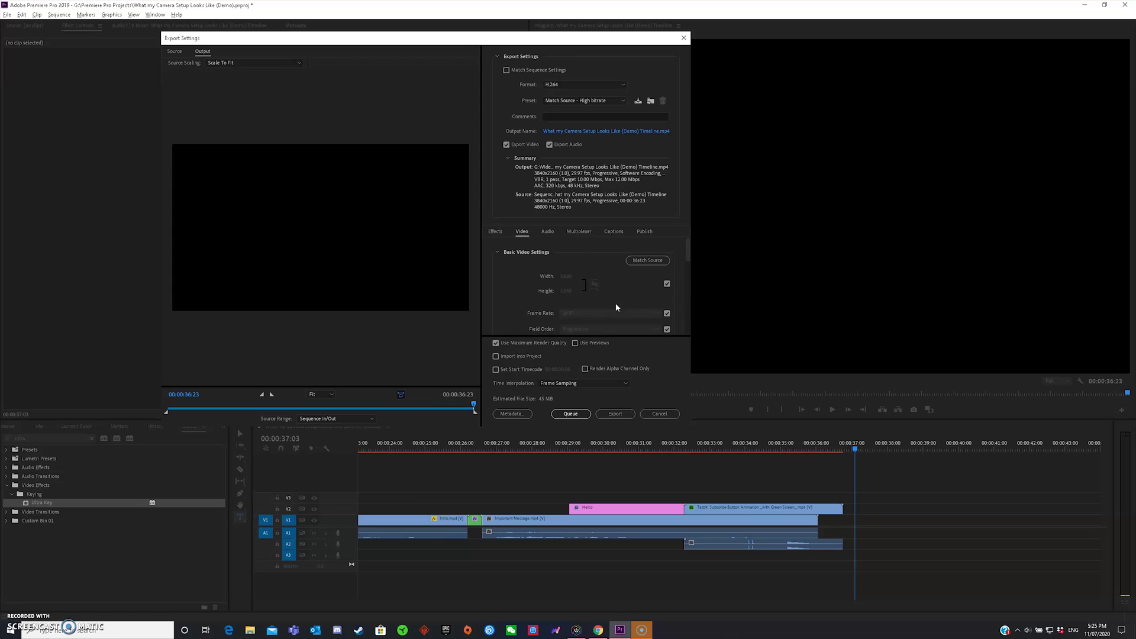
Unlink the export frame rate from the source and set it to 60 fps.
scroll(596, 298, "down", 1)
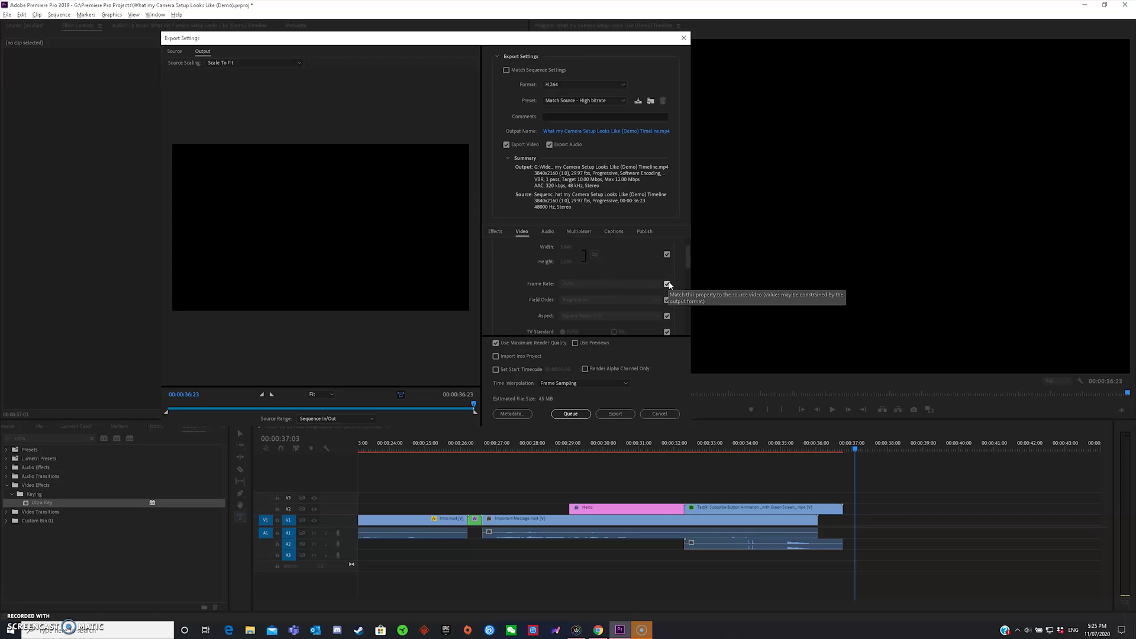
left_click(668, 285)
left_click(668, 285)
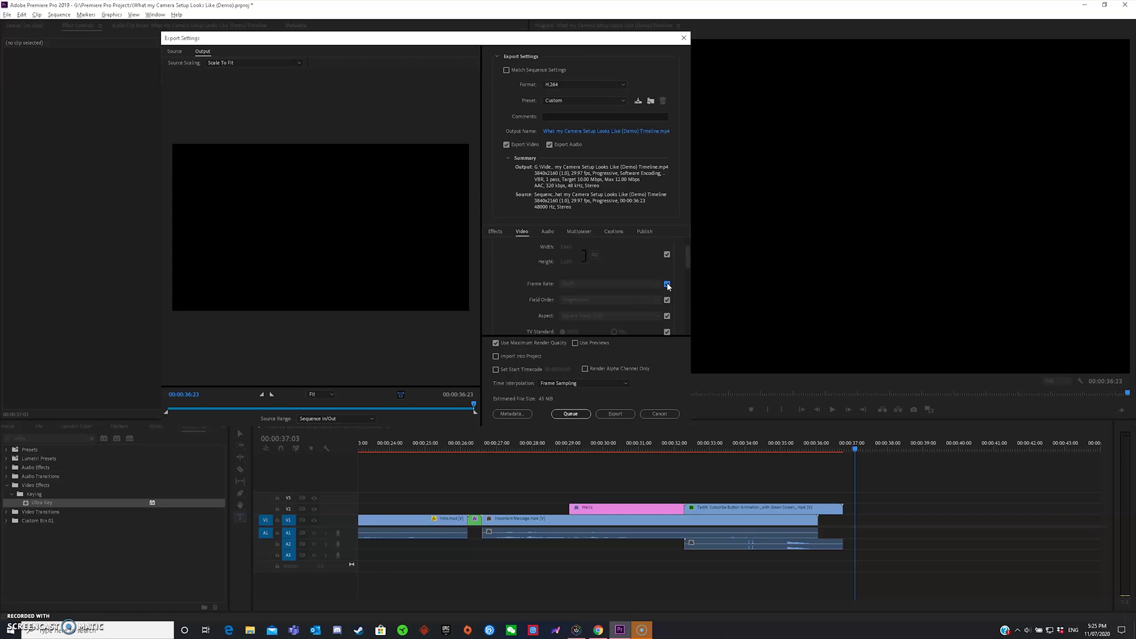
left_click(668, 285)
left_click(640, 282)
left_click(578, 400)
scroll(588, 305, "down", 2)
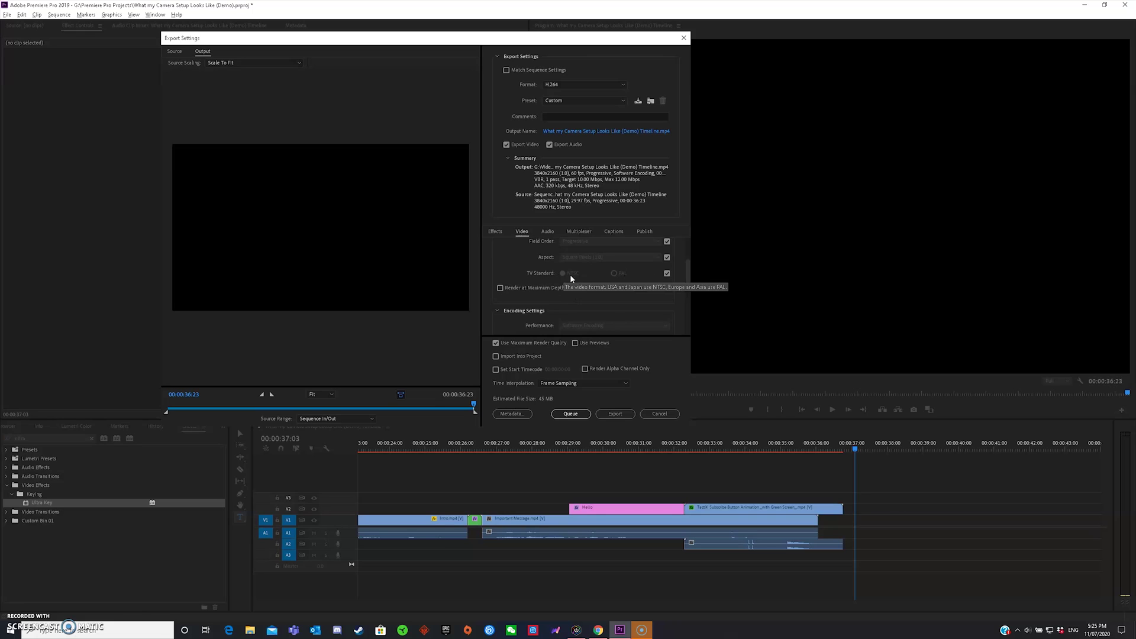
scroll(587, 275, "up", 3)
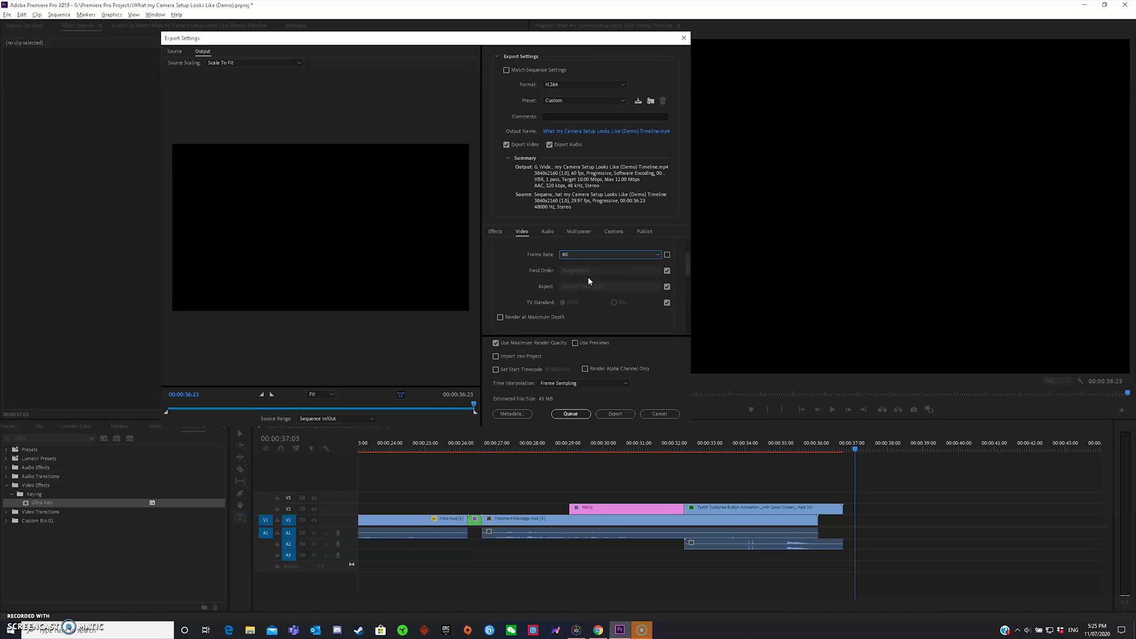
Keep the H.264 format with the Custom preset and open the Output Name save location.
left_click(552, 85)
left_click(562, 202)
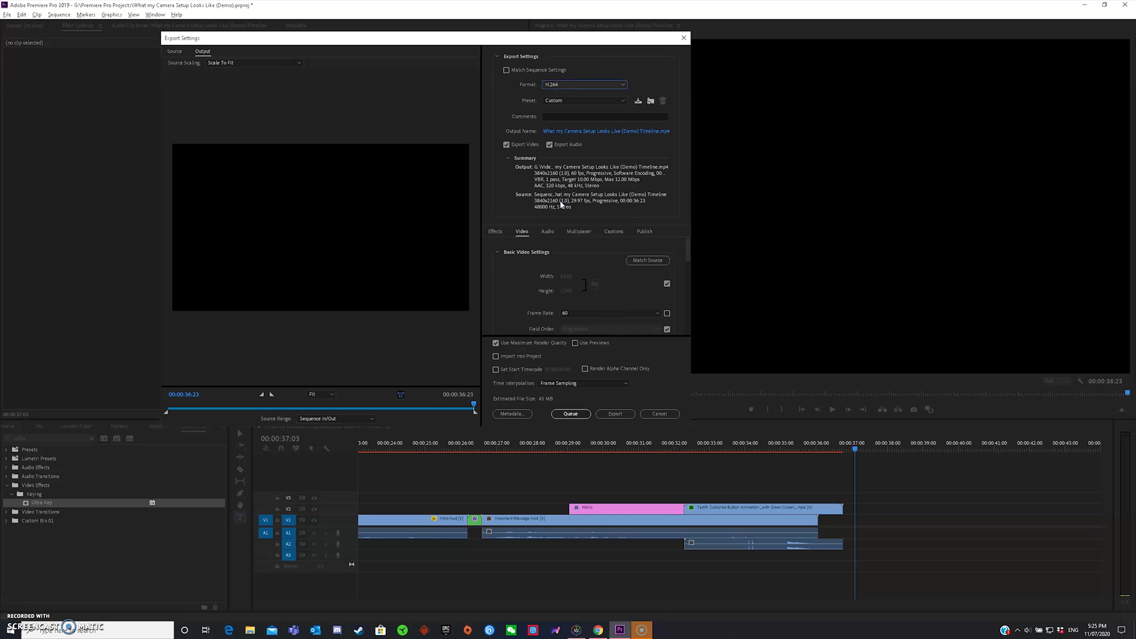
left_click(575, 99)
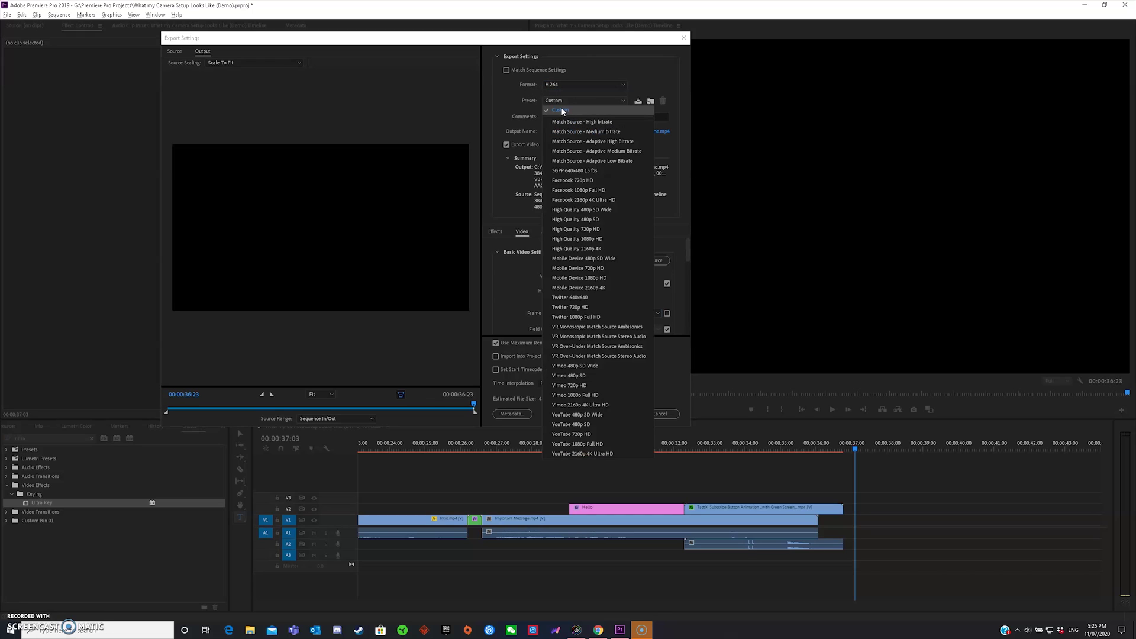
left_click(560, 110)
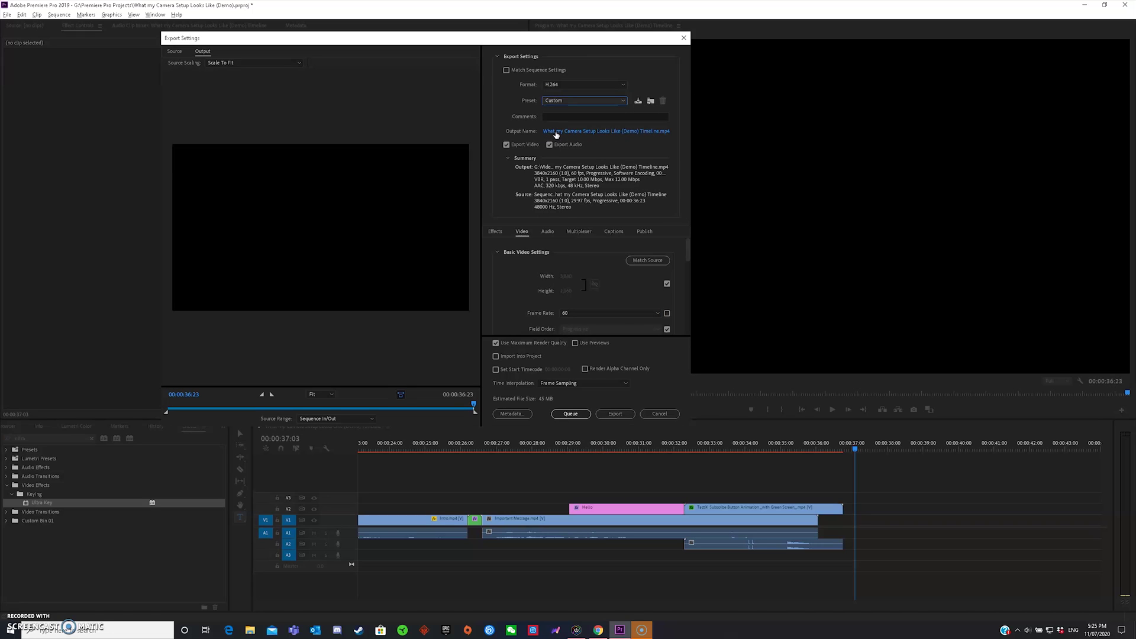
left_click(567, 131)
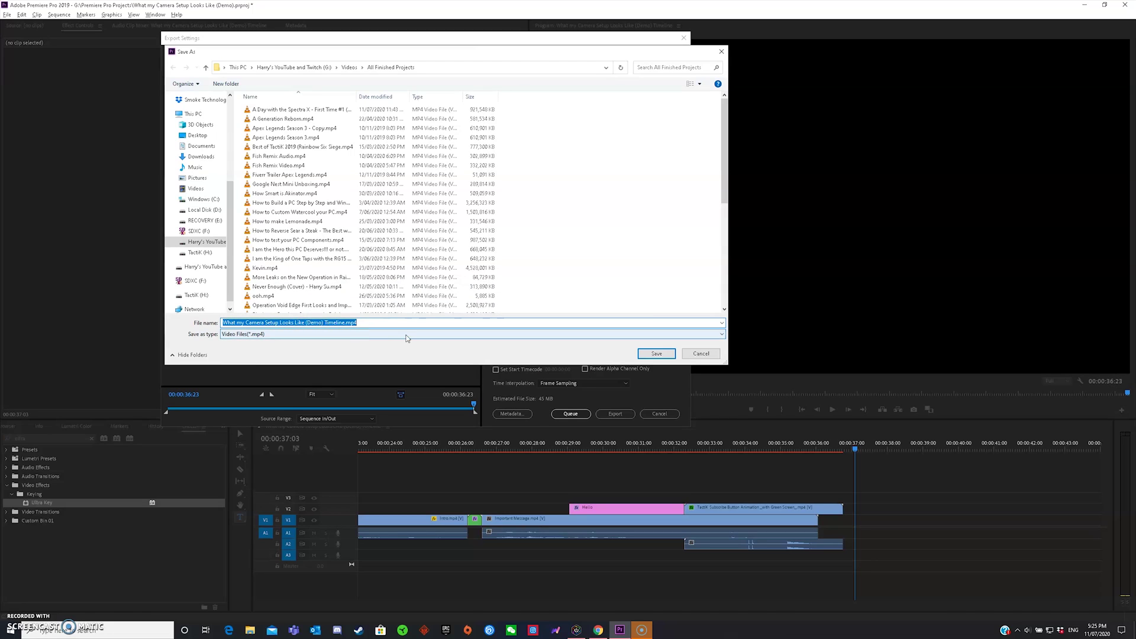
Save the MP4 to All Finished Projects under its default timeline name, starting the encode.
left_click(302, 323)
left_click(654, 353)
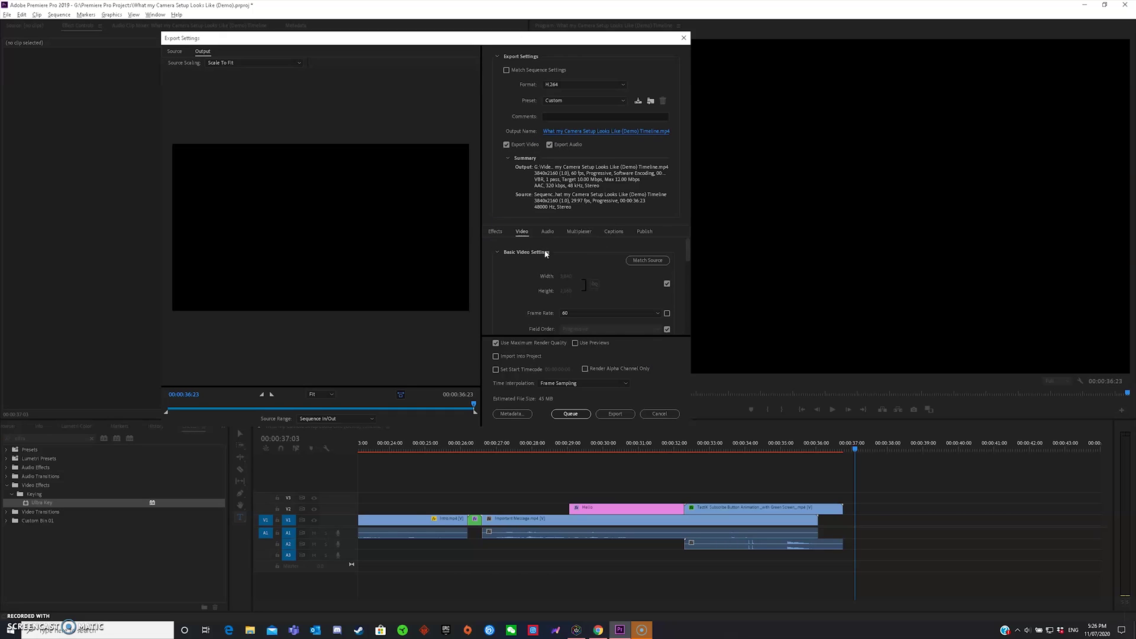
scroll(583, 271, "down", 4)
scroll(565, 281, "up", 4)
Start encoding the sequence to an H.264 MP4 at 60 fps from Export Settings.
left_click(616, 415)
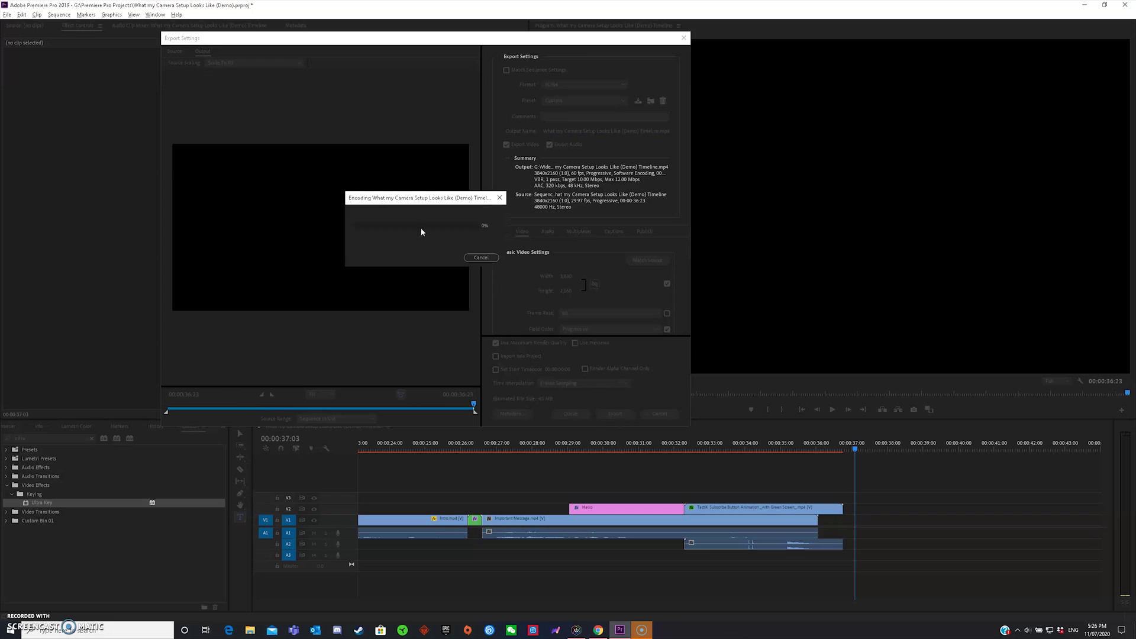